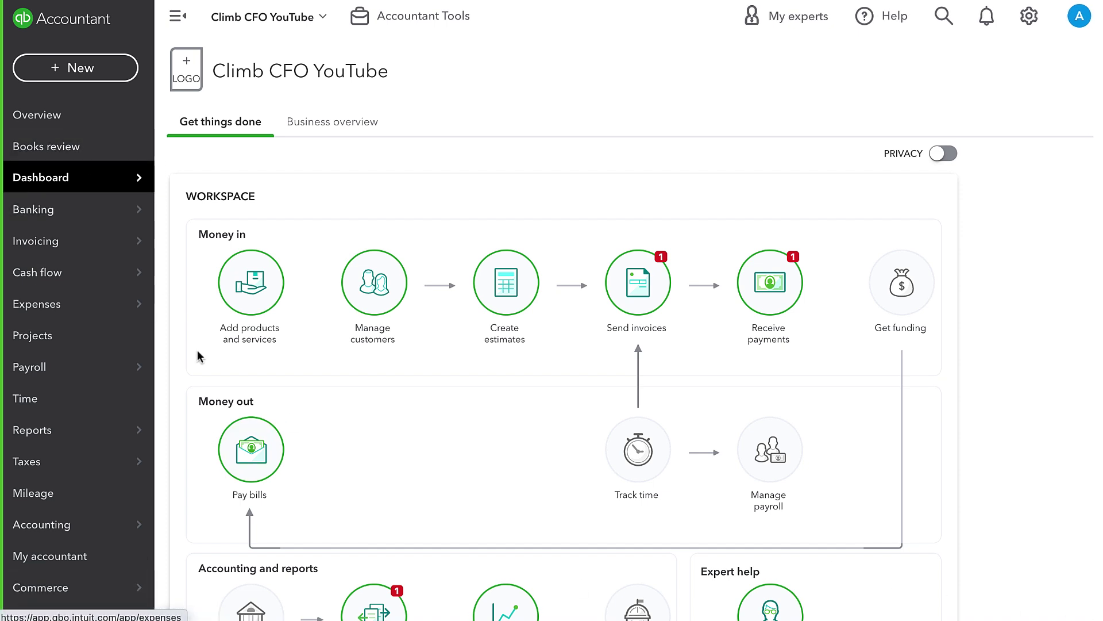
- Open Banking and show the 2201 Chase Visa x5554 feed with its nine transactions for review
{"action": "mouse_move", "coordinate": [115, 177]}
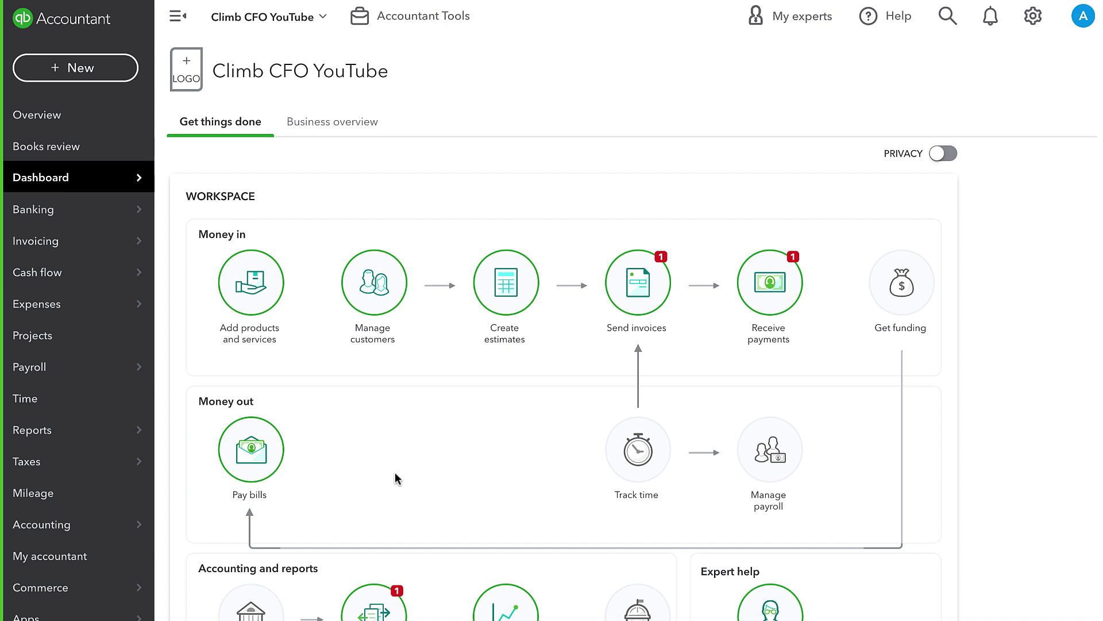
{"action": "mouse_move", "coordinate": [97, 221]}
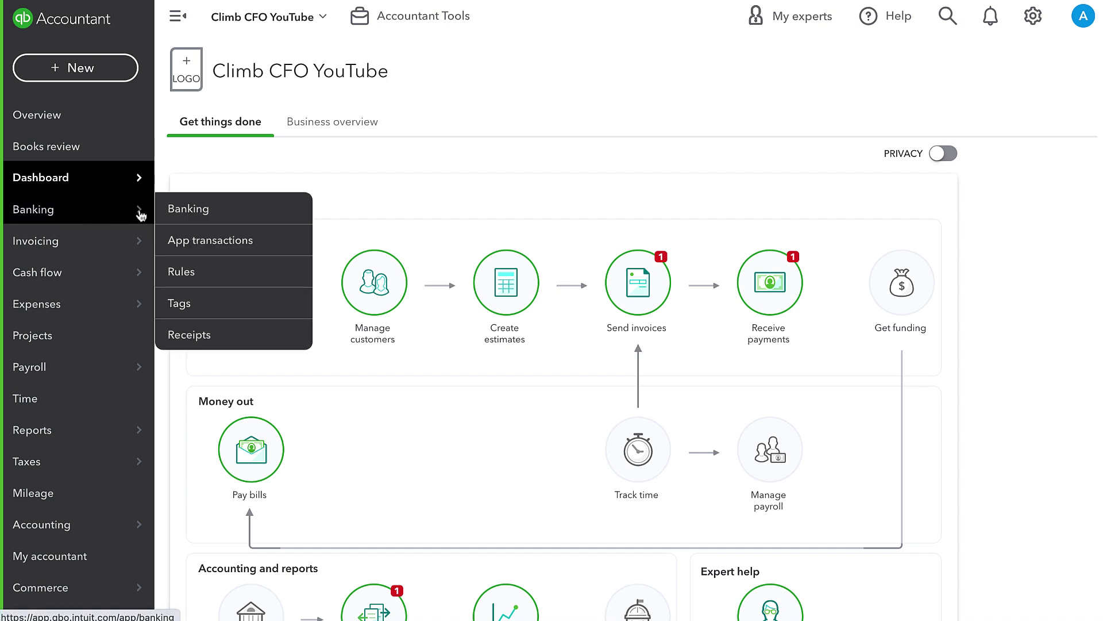
{"action": "left_click", "coordinate": [64, 213]}
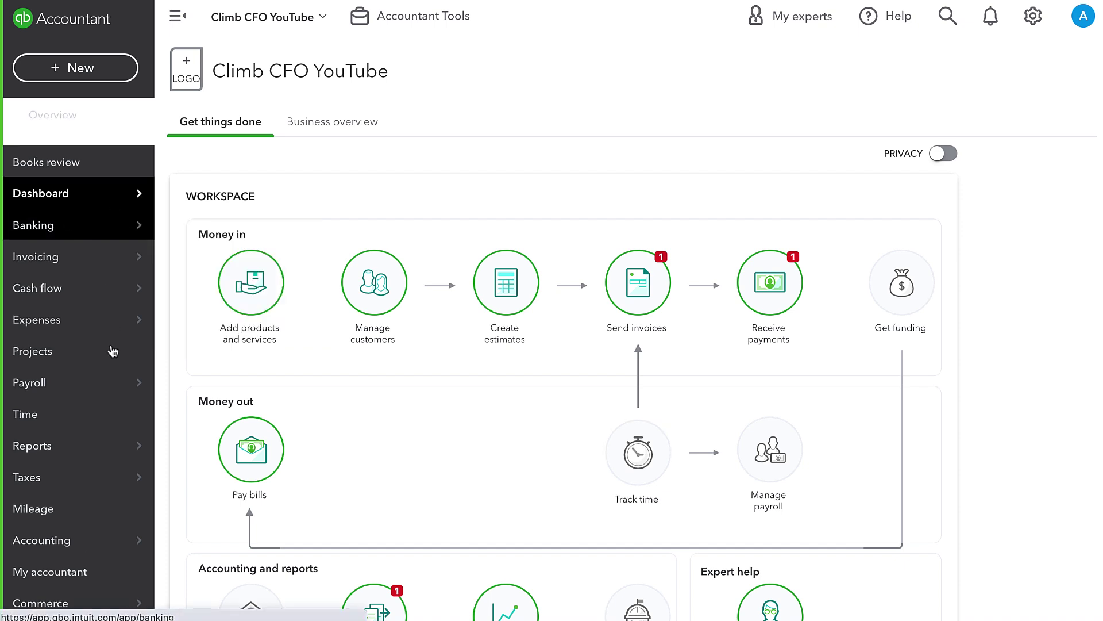
{"action": "mouse_move", "coordinate": [112, 388]}
{"action": "left_click", "coordinate": [297, 239]}
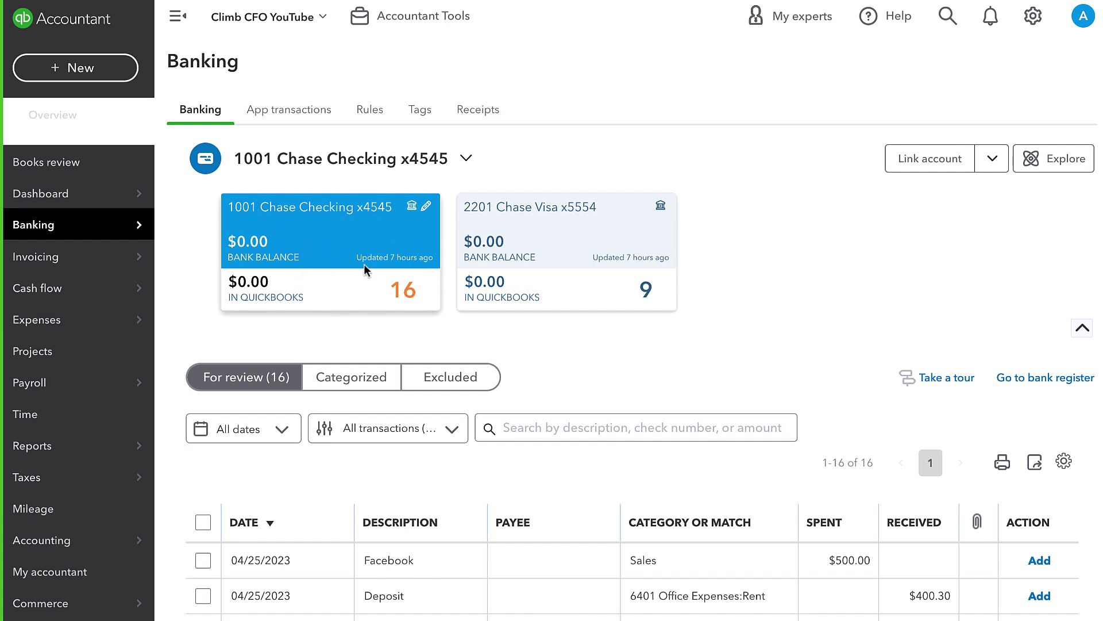
{"action": "left_click", "coordinate": [509, 260]}
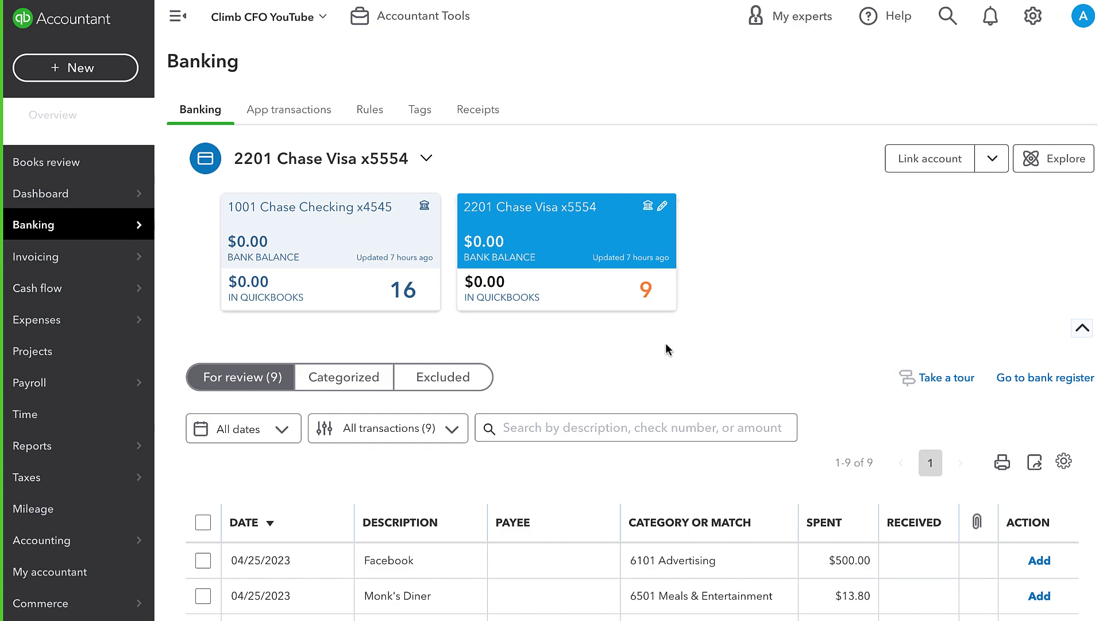
{"action": "scroll", "coordinate": [653, 345], "scroll_direction": "down", "scroll_amount": 2}
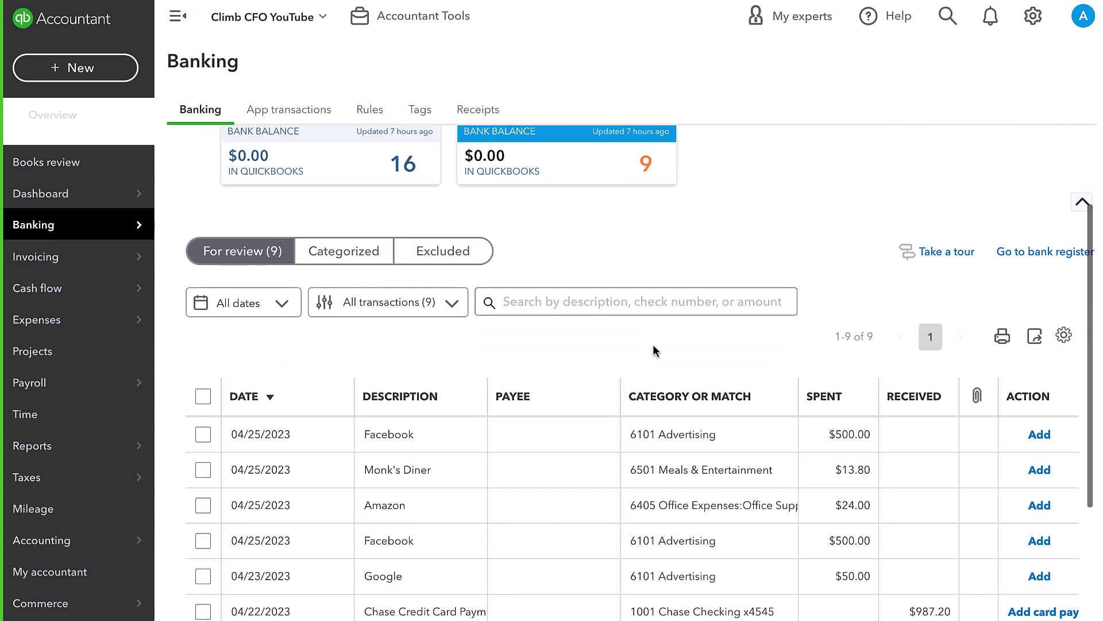
{"action": "scroll", "coordinate": [532, 328], "scroll_direction": "down", "scroll_amount": 2}
{"action": "scroll", "coordinate": [540, 316], "scroll_direction": "up", "scroll_amount": 4}
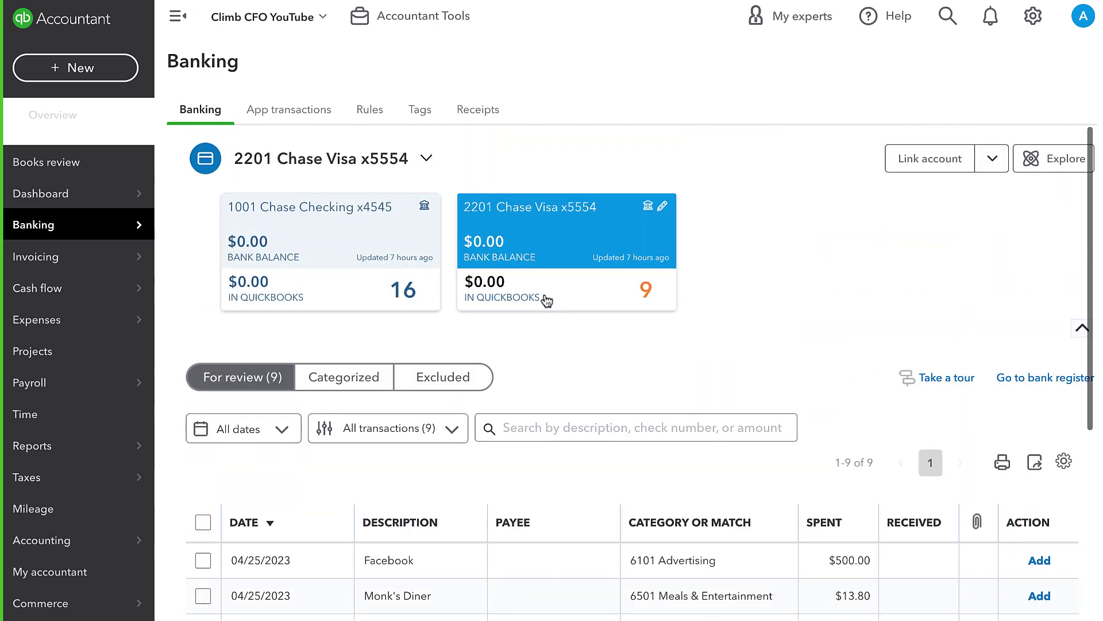
{"action": "scroll", "coordinate": [581, 442], "scroll_direction": "down", "scroll_amount": 5}
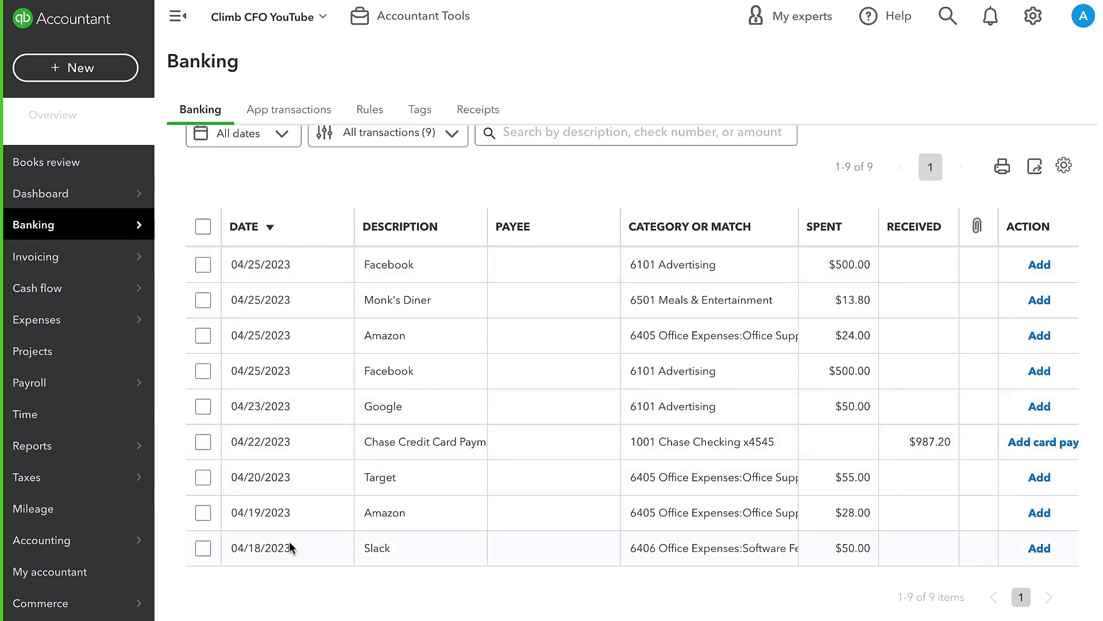
{"action": "scroll", "coordinate": [283, 575], "scroll_direction": "up", "scroll_amount": 5}
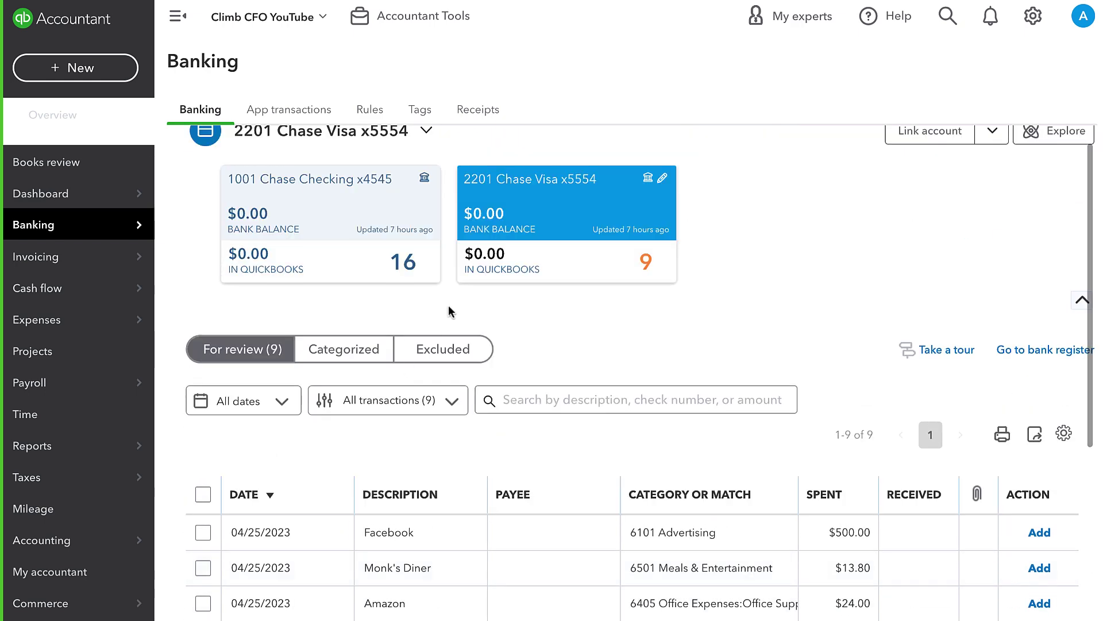
{"action": "left_click", "coordinate": [355, 246]}
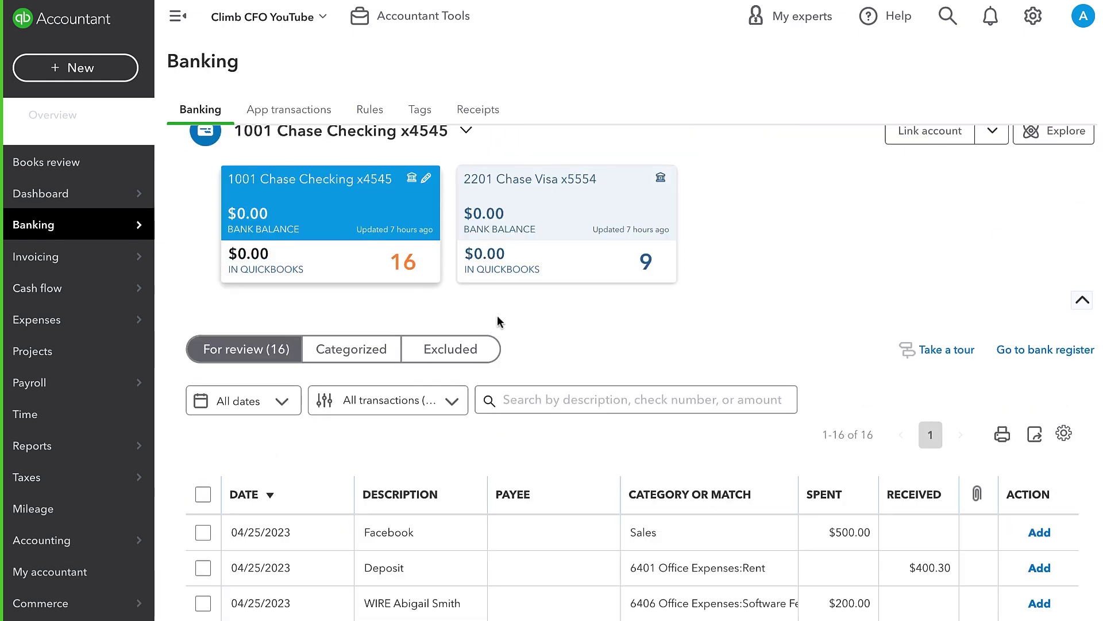
{"action": "scroll", "coordinate": [603, 348], "scroll_direction": "down", "scroll_amount": 4}
{"action": "scroll", "coordinate": [619, 353], "scroll_direction": "down", "scroll_amount": 3}
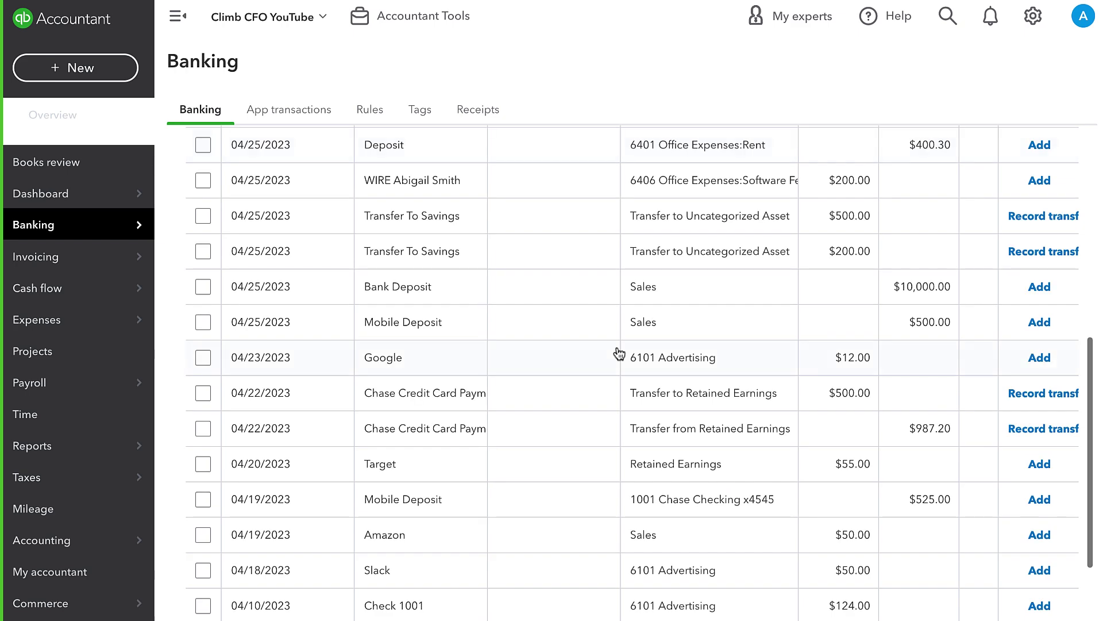
{"action": "scroll", "coordinate": [619, 353], "scroll_direction": "down", "scroll_amount": 3}
{"action": "scroll", "coordinate": [618, 353], "scroll_direction": "up", "scroll_amount": 10}
{"action": "left_click", "coordinate": [569, 234]}
{"action": "scroll", "coordinate": [523, 367], "scroll_direction": "down", "scroll_amount": 4}
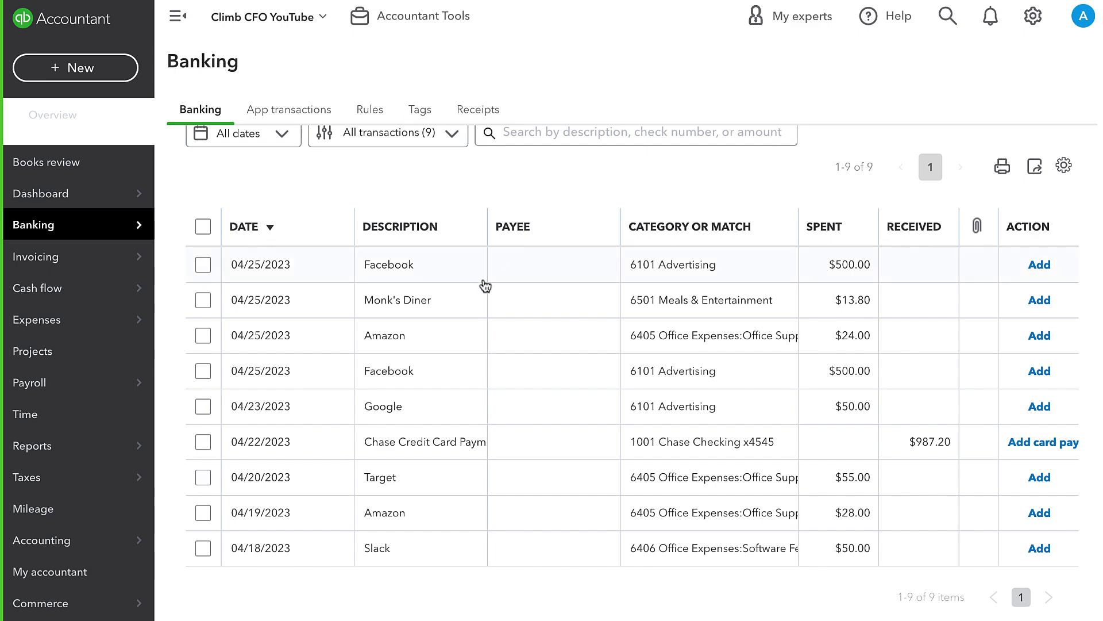
{"action": "scroll", "coordinate": [539, 353], "scroll_direction": "up", "scroll_amount": 2}
{"action": "scroll", "coordinate": [612, 442], "scroll_direction": "down", "scroll_amount": 1}
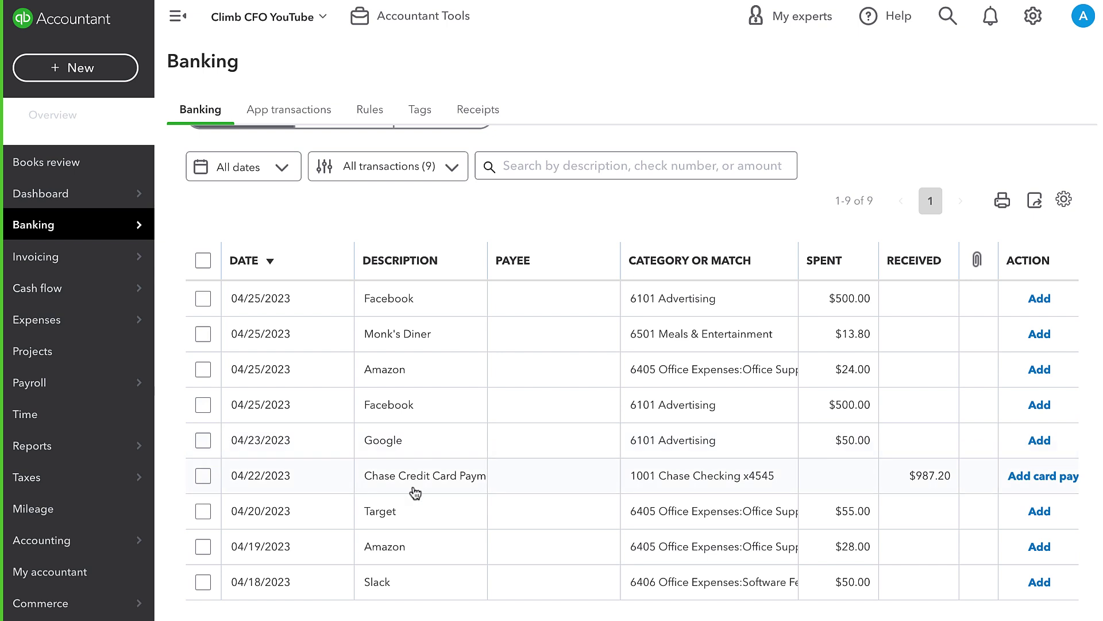
- Create vendor Facebook as payee on the $500.00 Facebook charge and add it to 6101 Advertising
{"action": "left_click", "coordinate": [430, 305]}
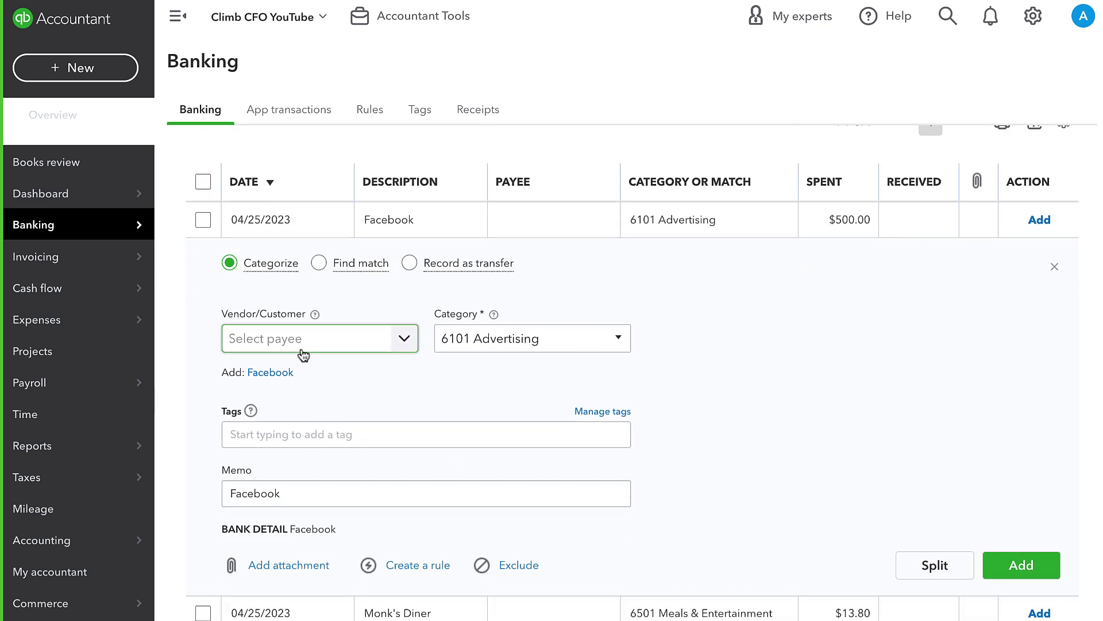
{"action": "left_click", "coordinate": [302, 349]}
{"action": "type", "text": "Facebook"}
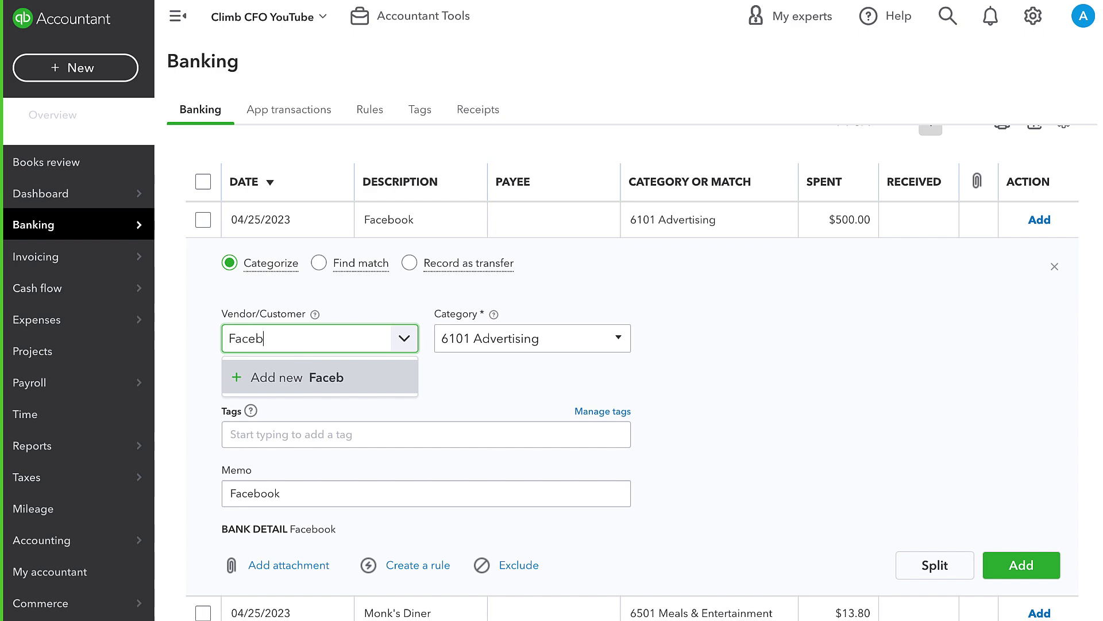
{"action": "left_click", "coordinate": [312, 391]}
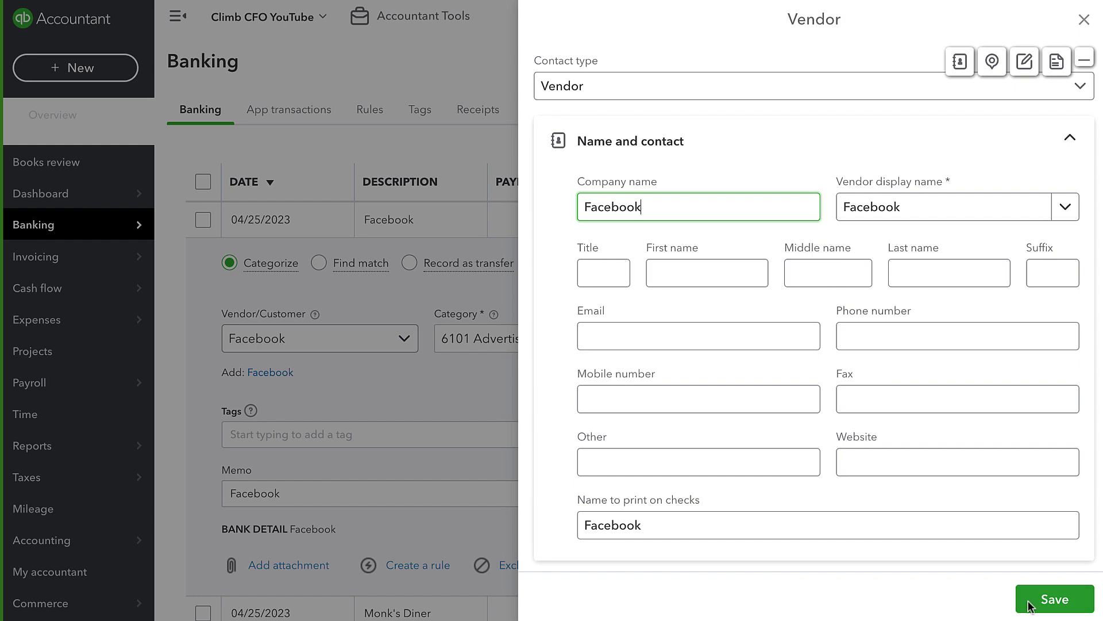
{"action": "left_click", "coordinate": [1055, 599]}
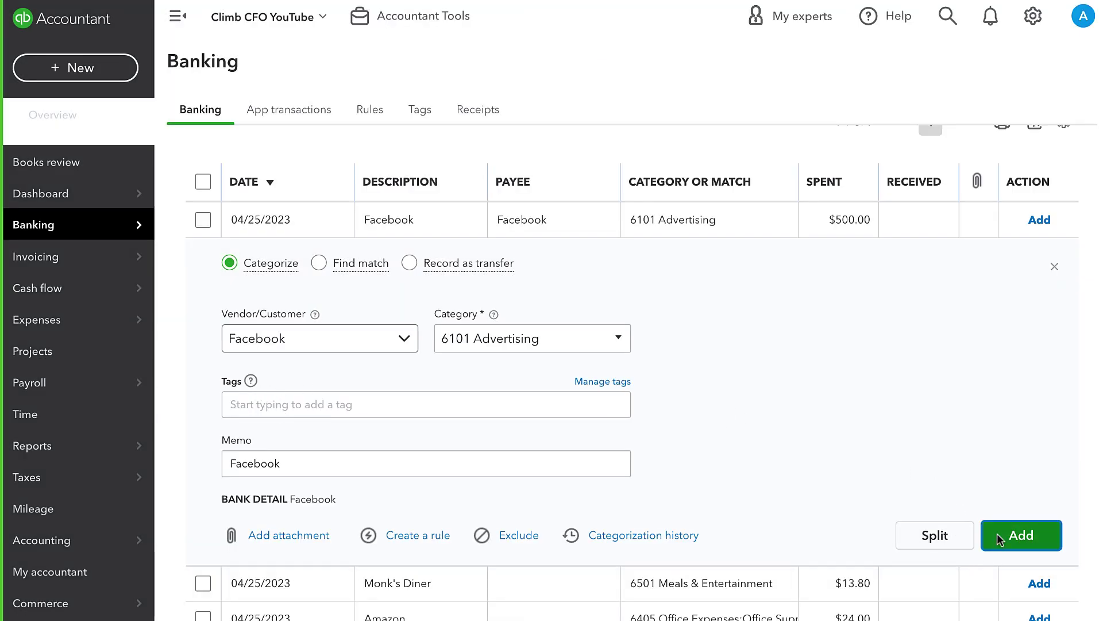
{"action": "left_click", "coordinate": [995, 543]}
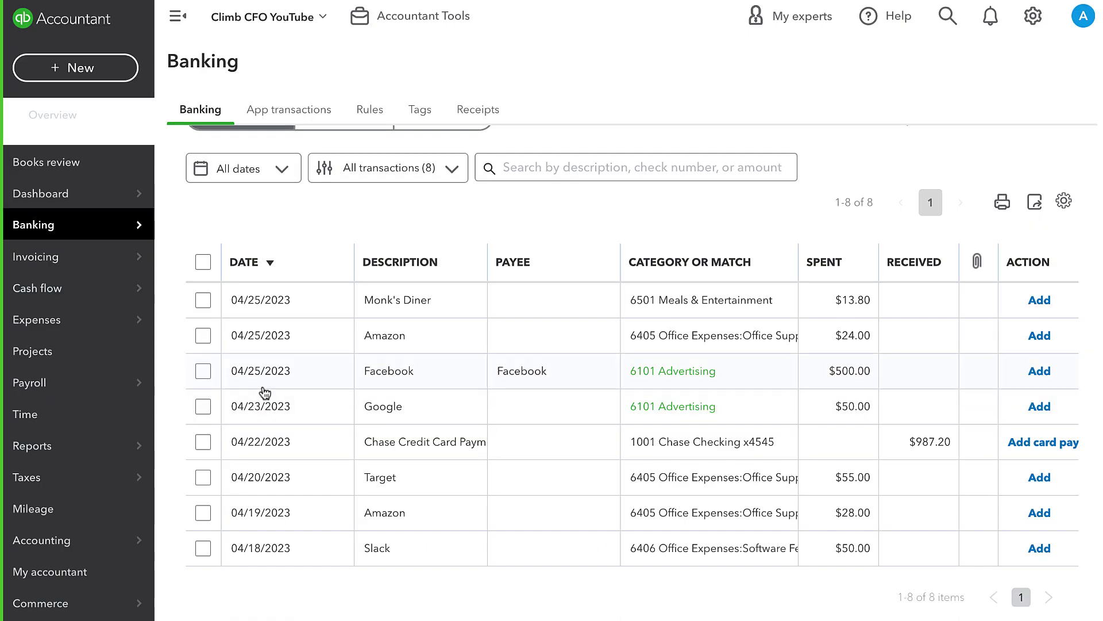
- Select all eight transactions from Monk's Diner through Slack and accept them as one batch
{"action": "left_click", "coordinate": [202, 301]}
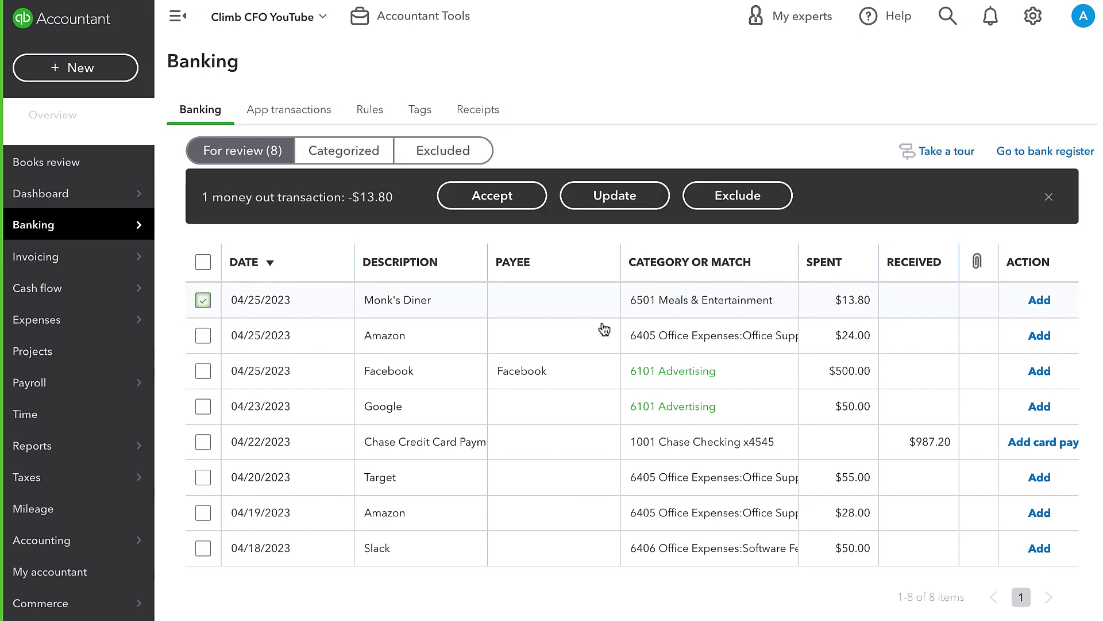
{"action": "left_click_drag", "start_coordinate": [195, 414], "coordinate": [196, 413]}
{"action": "left_click", "coordinate": [195, 416]}
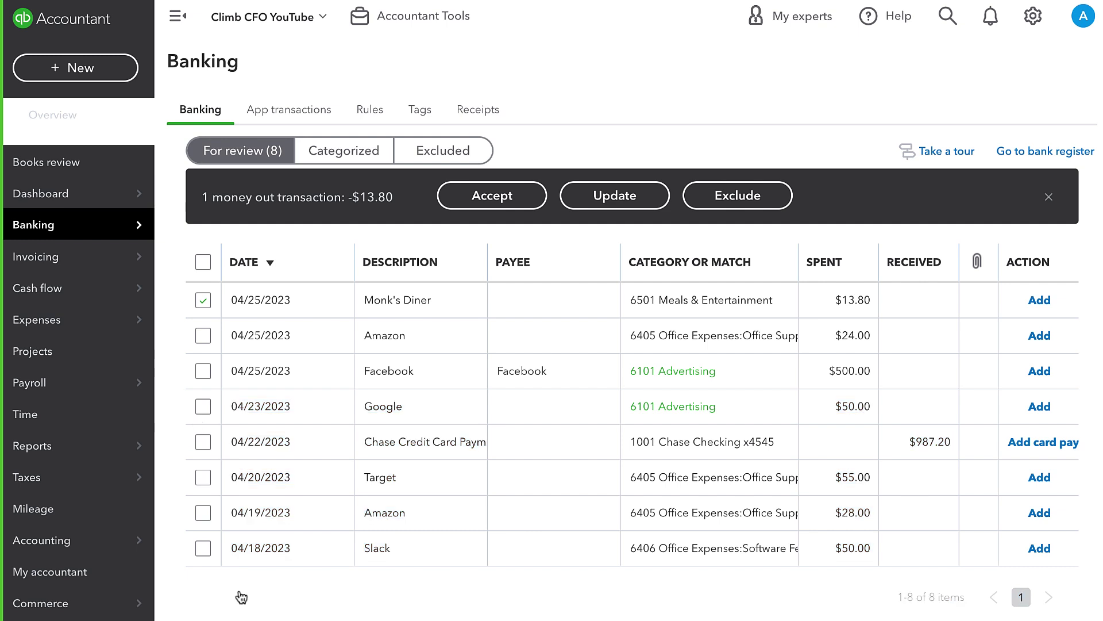
{"action": "left_click", "coordinate": [204, 550], "text": "shift"}
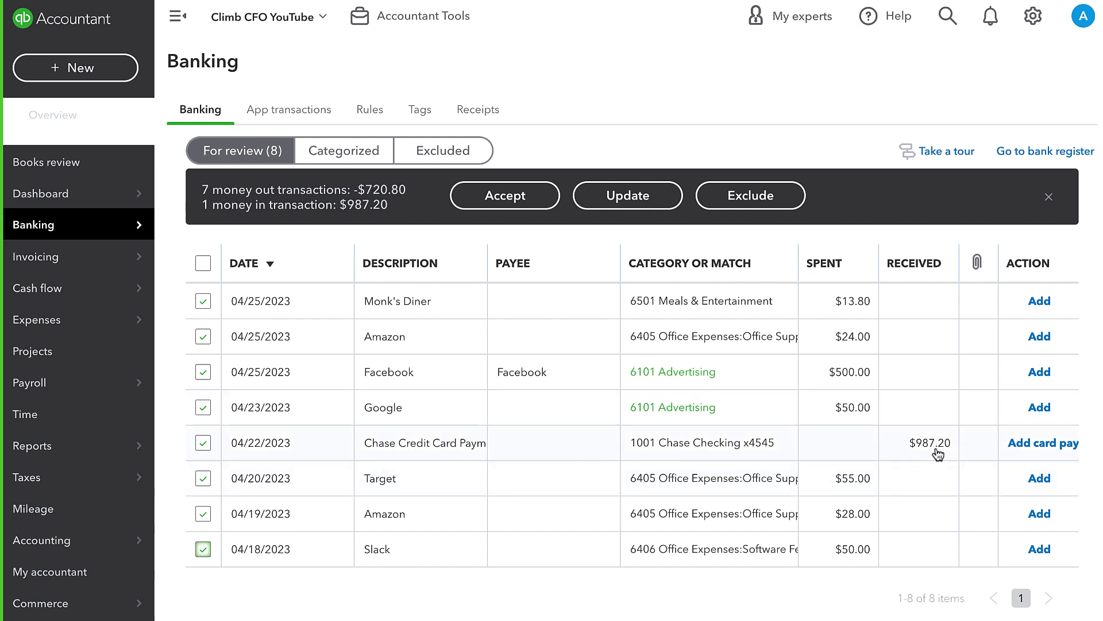
{"action": "scroll", "coordinate": [410, 578], "scroll_direction": "up", "scroll_amount": 3}
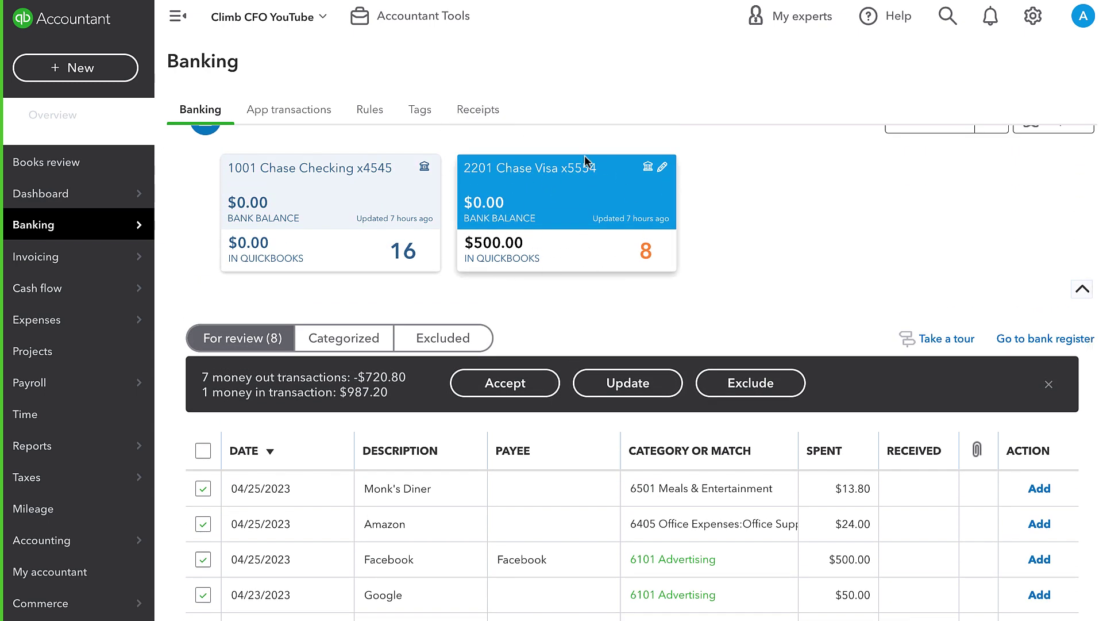
{"action": "scroll", "coordinate": [650, 267], "scroll_direction": "down", "scroll_amount": 3}
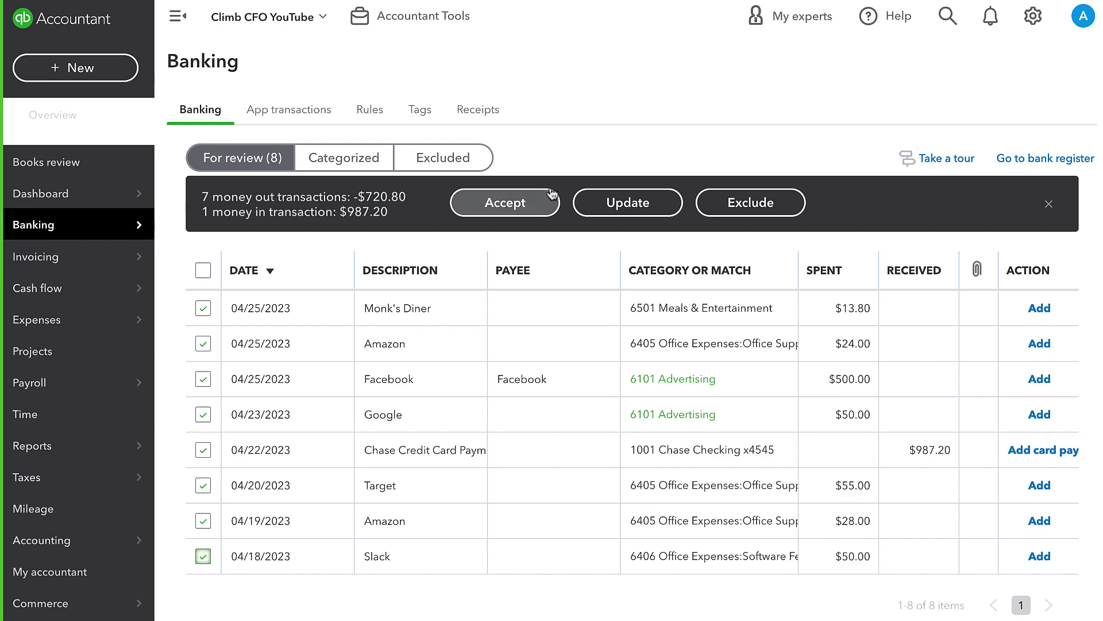
{"action": "left_click", "coordinate": [540, 202]}
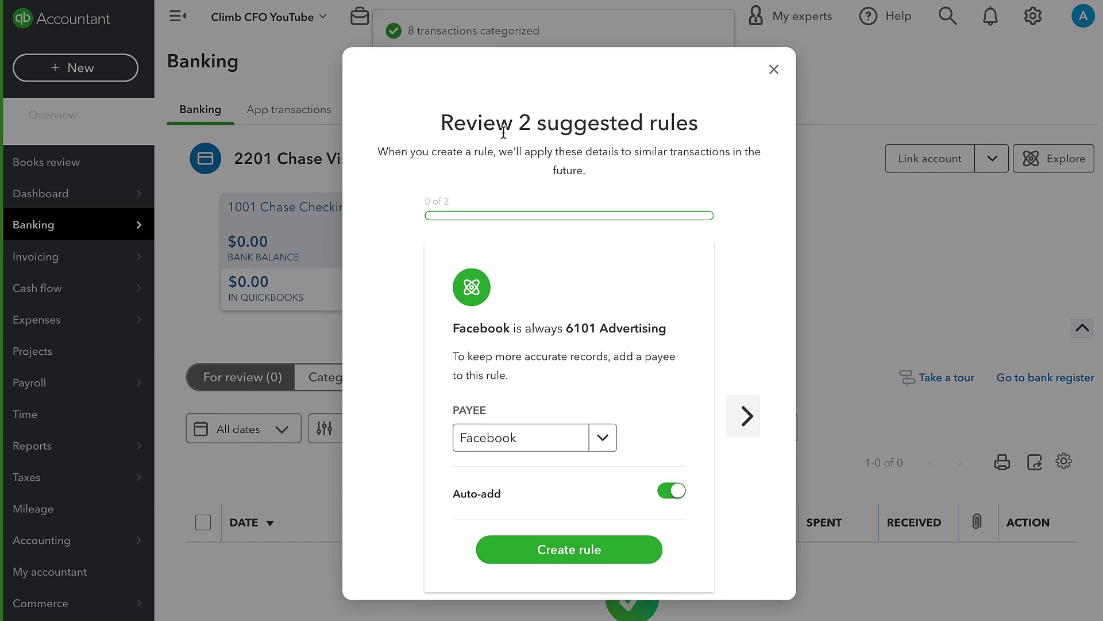
- Dismiss the suggested rules prompt and look over the Chase Checking feed's 11 pending items
{"action": "left_click_drag", "start_coordinate": [504, 132], "coordinate": [632, 124]}
{"action": "left_click", "coordinate": [774, 69]}
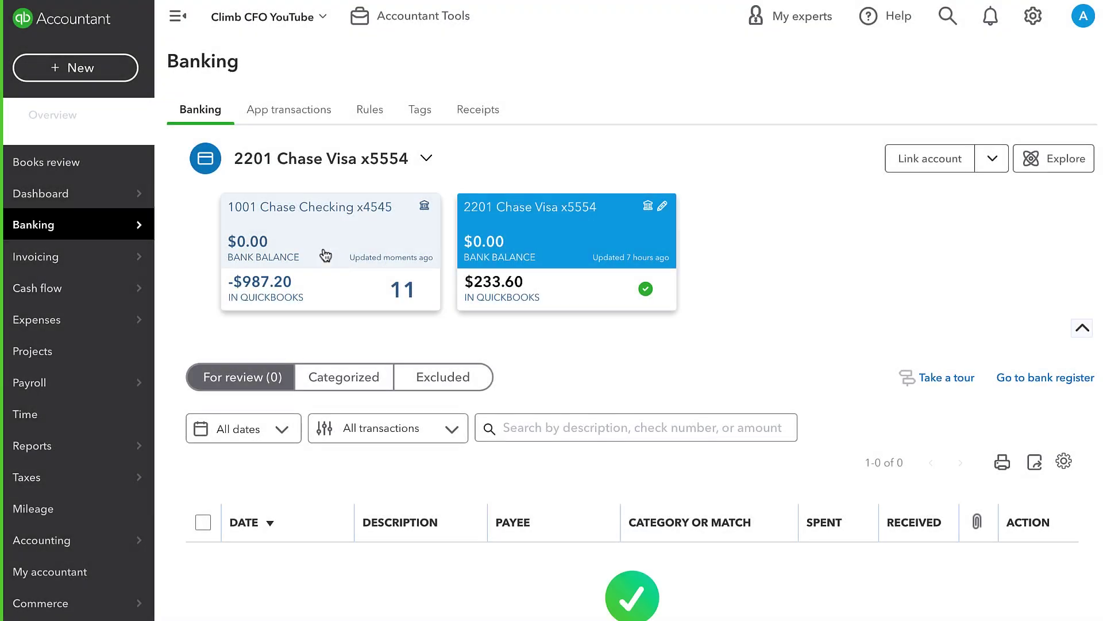
{"action": "left_click", "coordinate": [277, 249]}
{"action": "scroll", "coordinate": [432, 255], "scroll_direction": "down", "scroll_amount": 1}
{"action": "right_click", "coordinate": [432, 250]}
{"action": "key", "text": "Escape"}
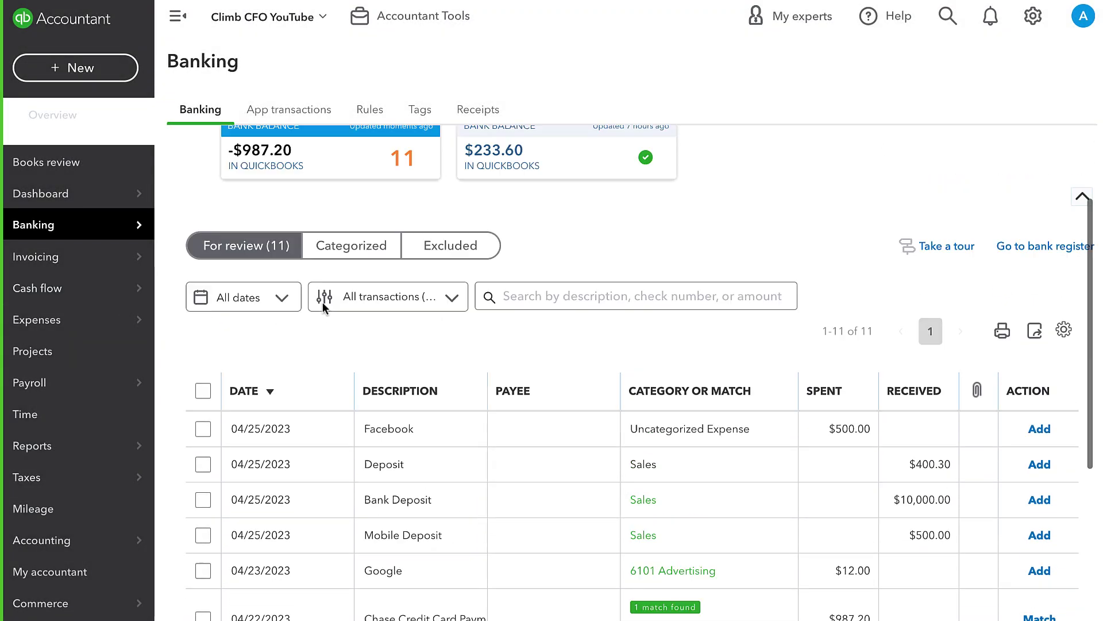
{"action": "scroll", "coordinate": [322, 302], "scroll_direction": "up", "scroll_amount": 1}
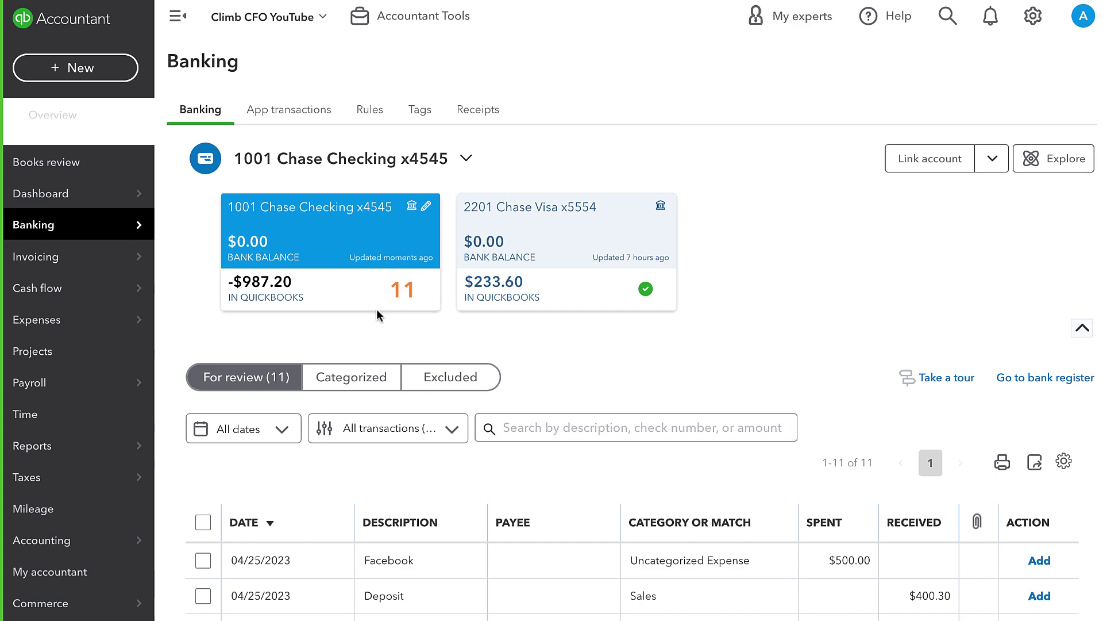
{"action": "scroll", "coordinate": [354, 395], "scroll_direction": "down", "scroll_amount": 5}
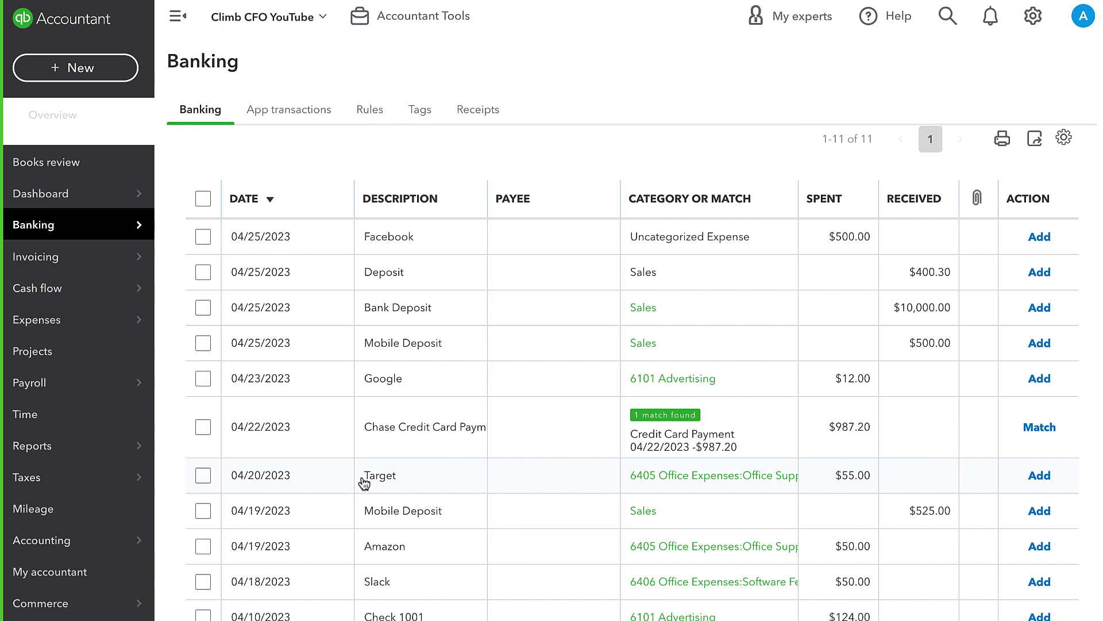
{"action": "scroll", "coordinate": [364, 483], "scroll_direction": "up", "scroll_amount": 2}
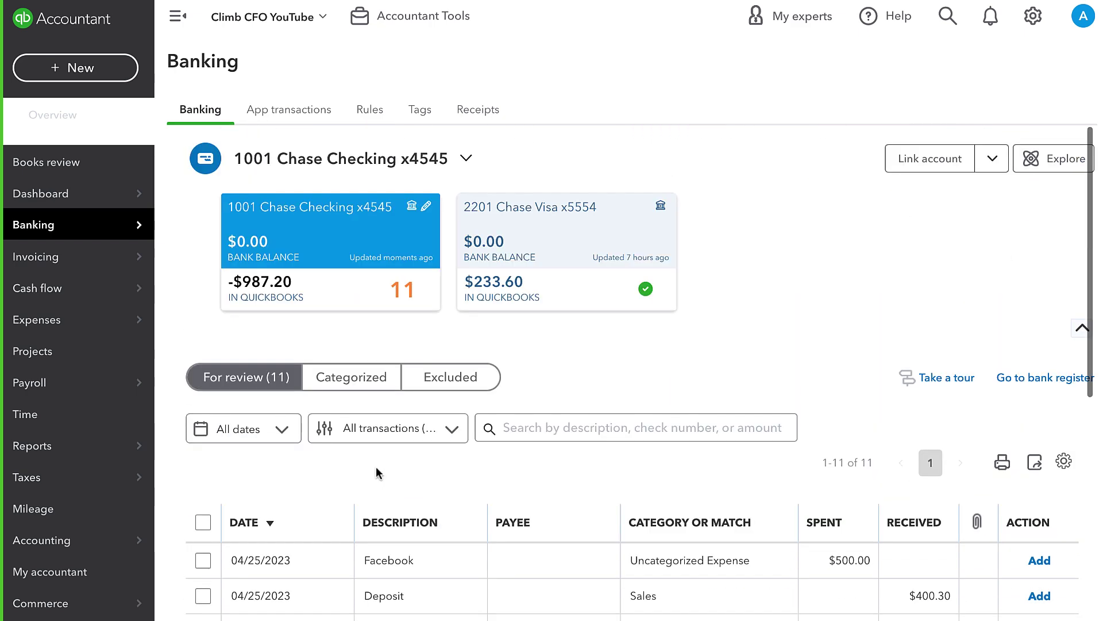
{"action": "scroll", "coordinate": [376, 469], "scroll_direction": "down", "scroll_amount": 3}
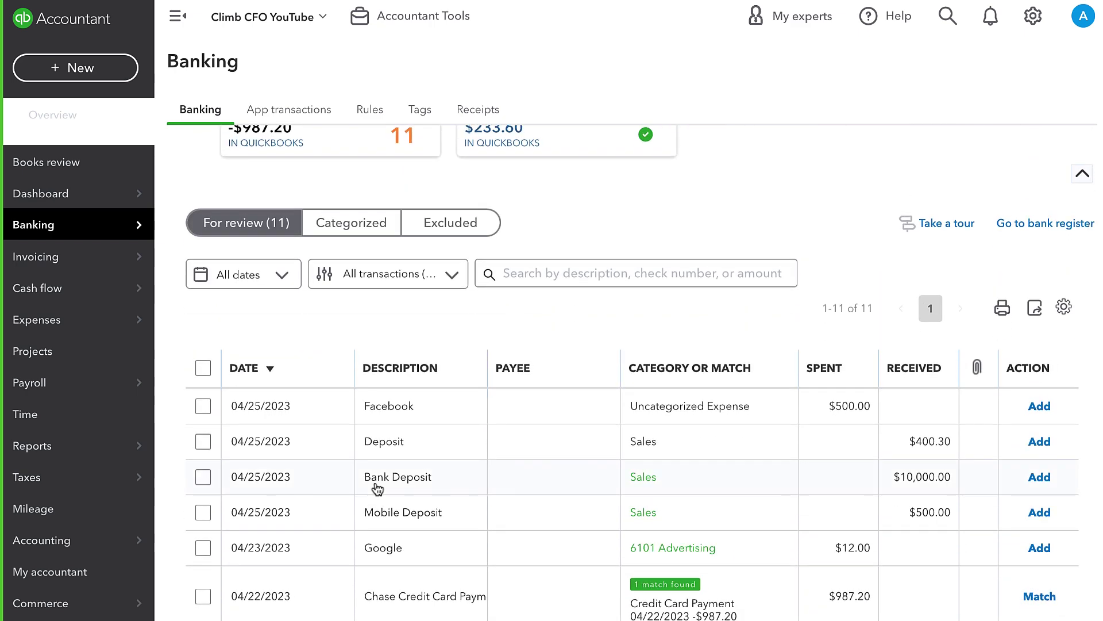
{"action": "scroll", "coordinate": [377, 488], "scroll_direction": "up", "scroll_amount": 3}
- Return to the Chase Visa feed and confirm nothing is left to review, with a $233.60 book balance
{"action": "left_click", "coordinate": [514, 256]}
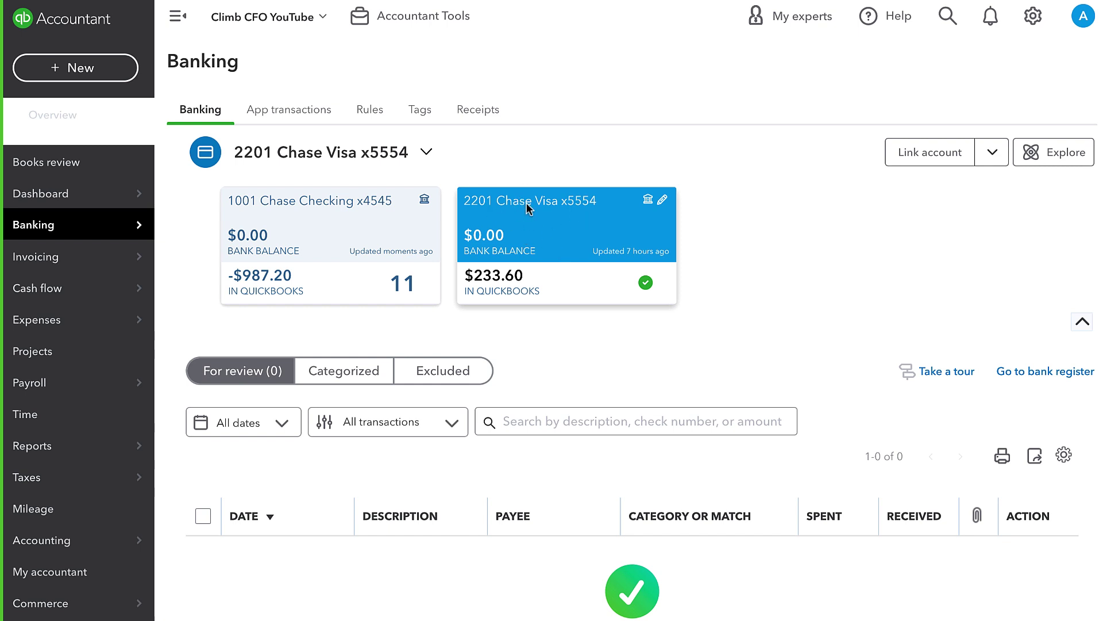
{"action": "left_click", "coordinate": [323, 260]}
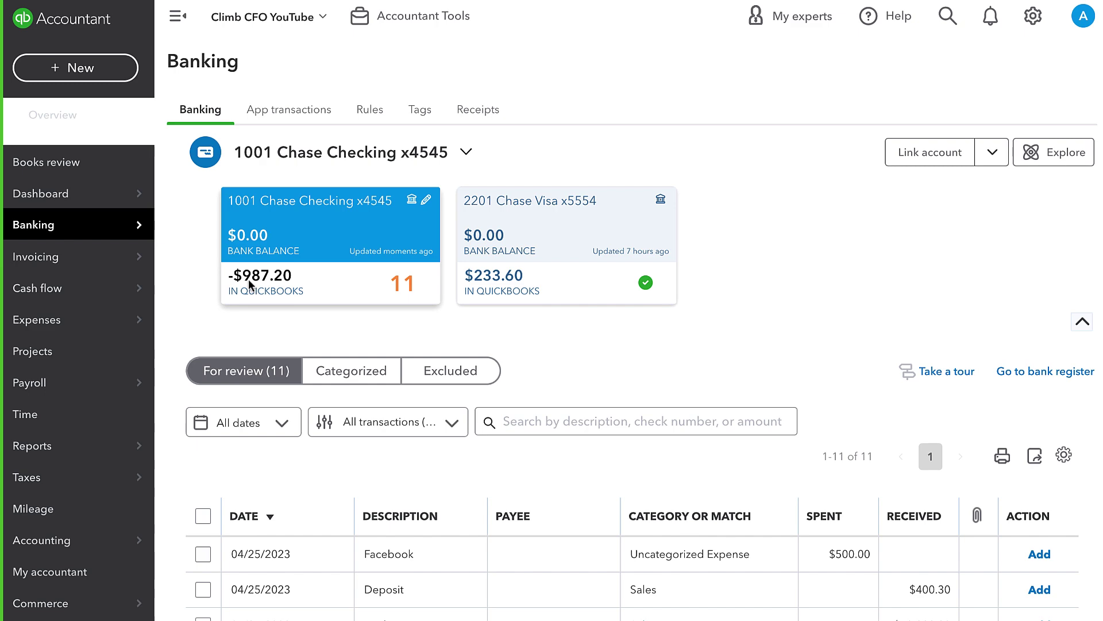
{"action": "left_click", "coordinate": [544, 250]}
{"action": "scroll", "coordinate": [627, 506], "scroll_direction": "down", "scroll_amount": 3}
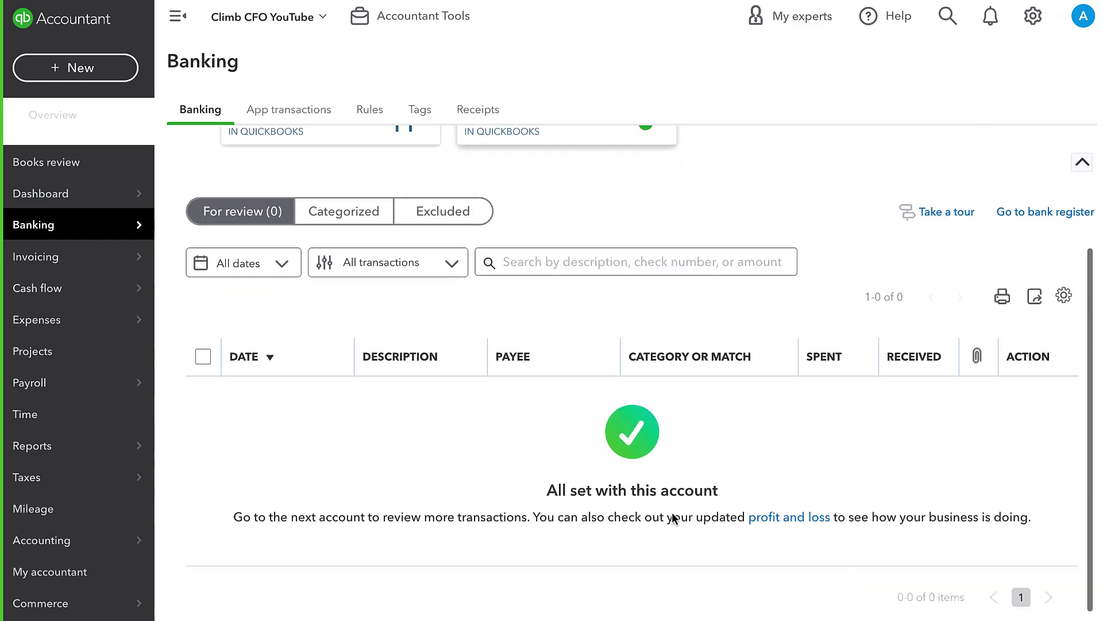
{"action": "scroll", "coordinate": [690, 359], "scroll_direction": "up", "scroll_amount": 3}
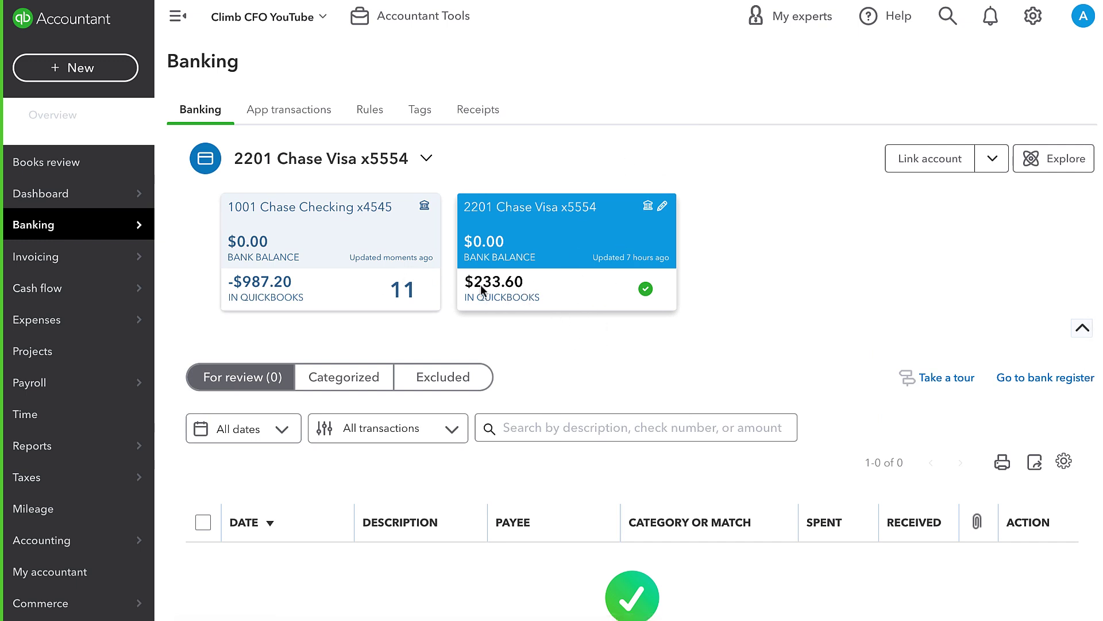
- Check the Chase Checking register, then go back to its feed of 11 items awaiting review
{"action": "left_click", "coordinate": [337, 265]}
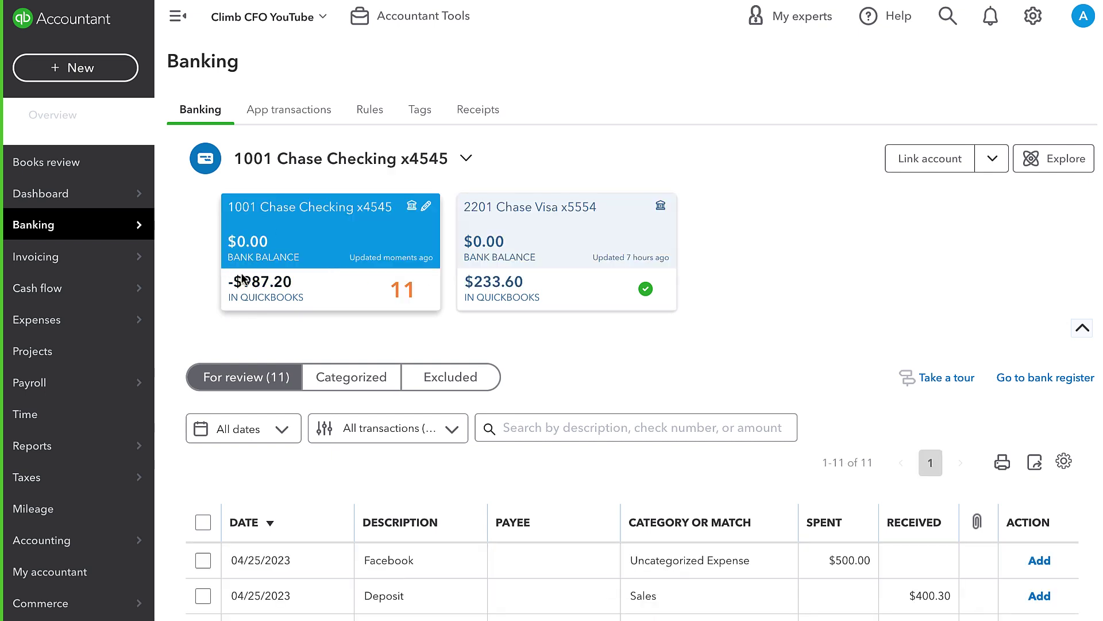
{"action": "left_click", "coordinate": [1034, 377]}
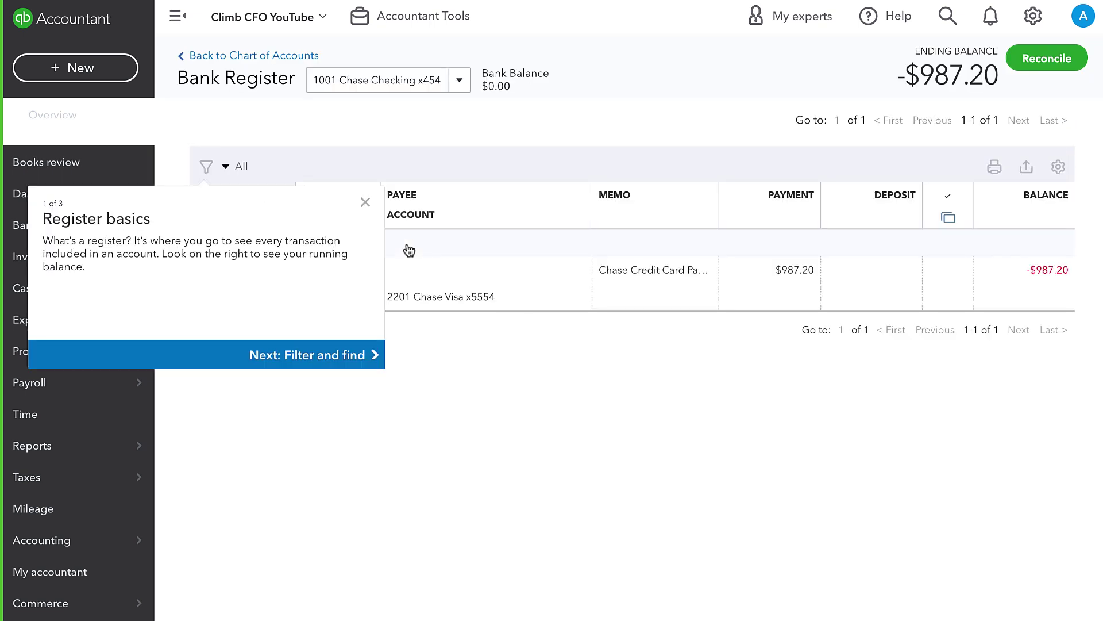
{"action": "left_click", "coordinate": [367, 208]}
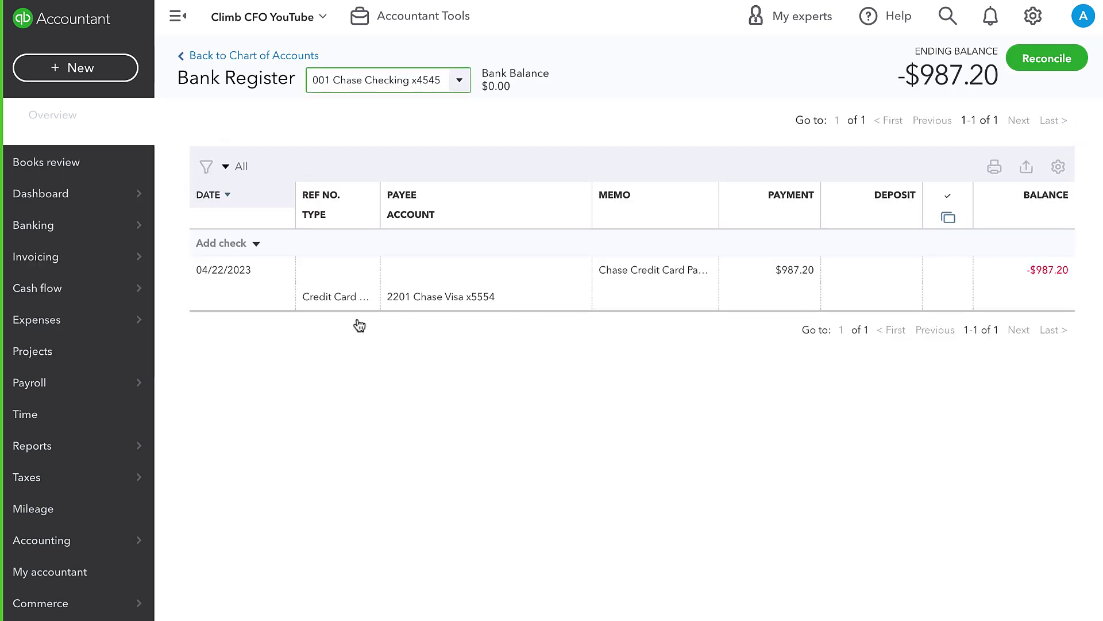
{"action": "left_click", "coordinate": [21, 226]}
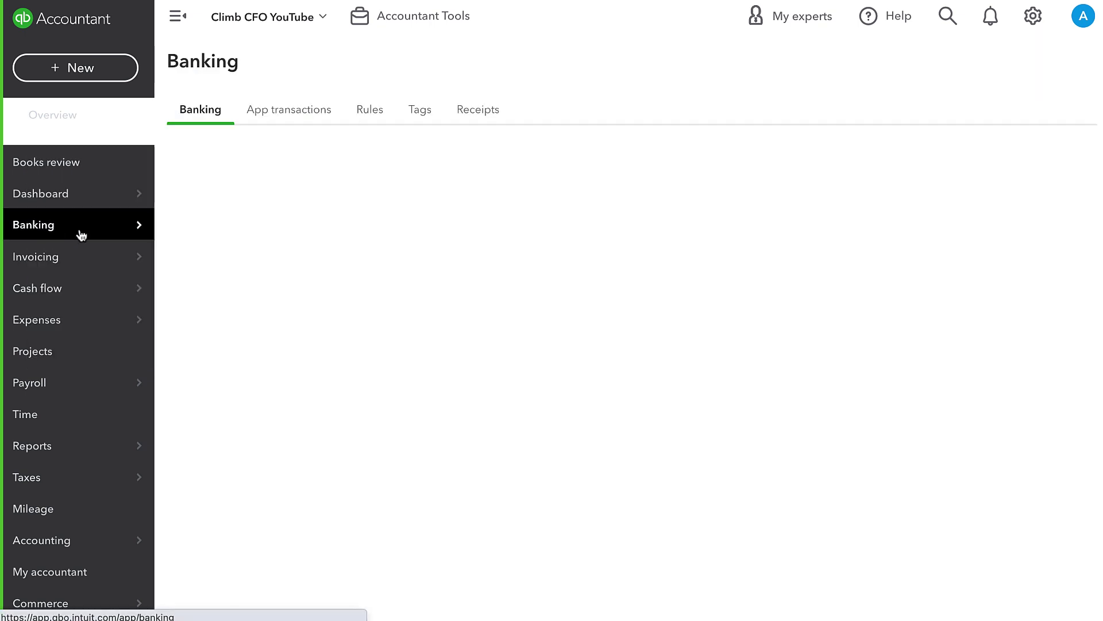
{"action": "scroll", "coordinate": [270, 481], "scroll_direction": "down", "scroll_amount": 5}
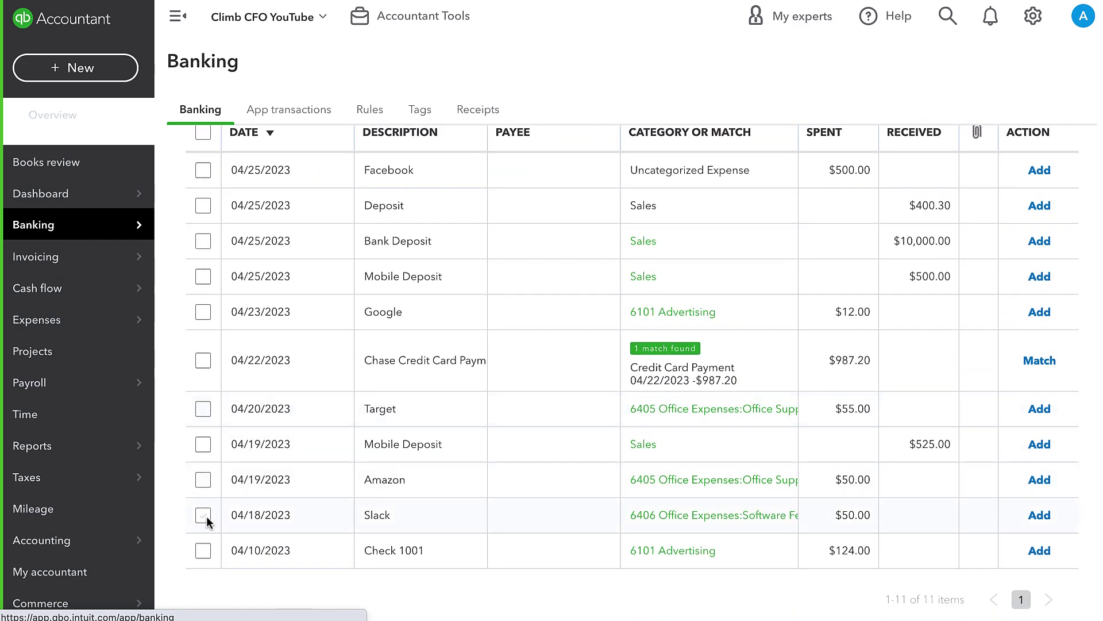
- Select every Chase Checking row except the Chase Credit Card Payment
{"action": "left_click", "coordinate": [203, 553]}
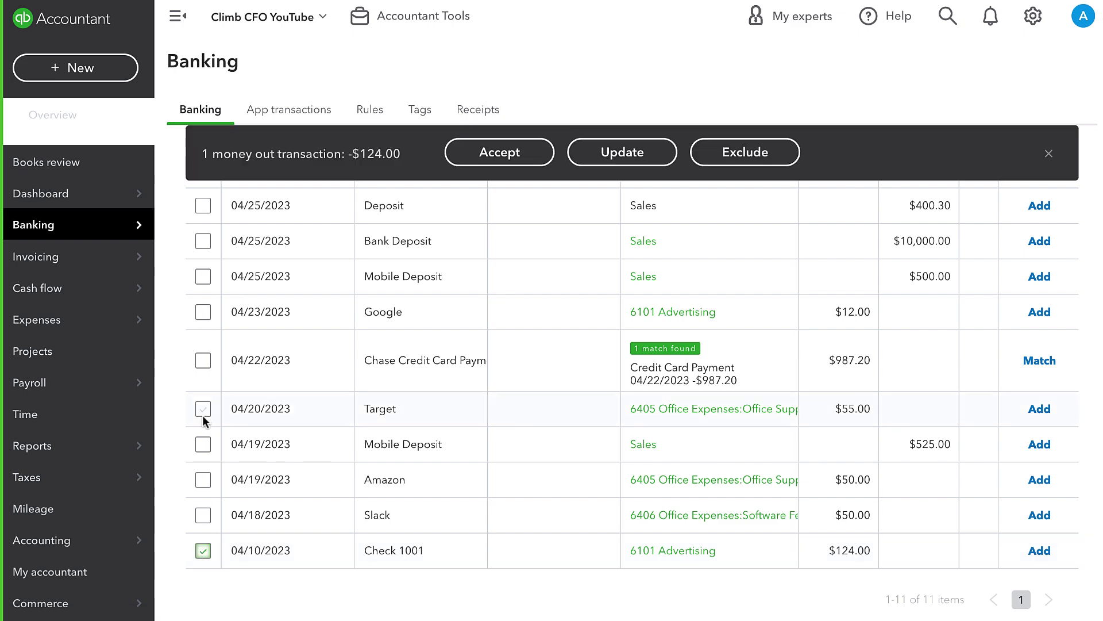
{"action": "left_click", "coordinate": [203, 408], "text": "shift"}
{"action": "scroll", "coordinate": [201, 406], "scroll_direction": "up", "scroll_amount": 3}
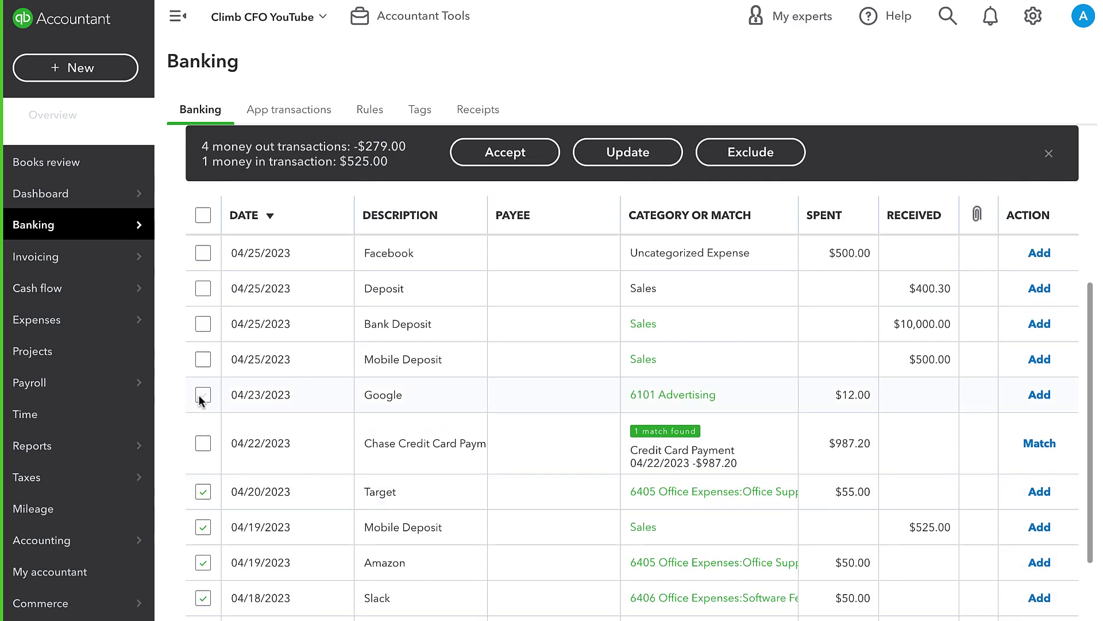
{"action": "left_click", "coordinate": [202, 394]}
{"action": "left_click", "coordinate": [204, 253], "text": "shift"}
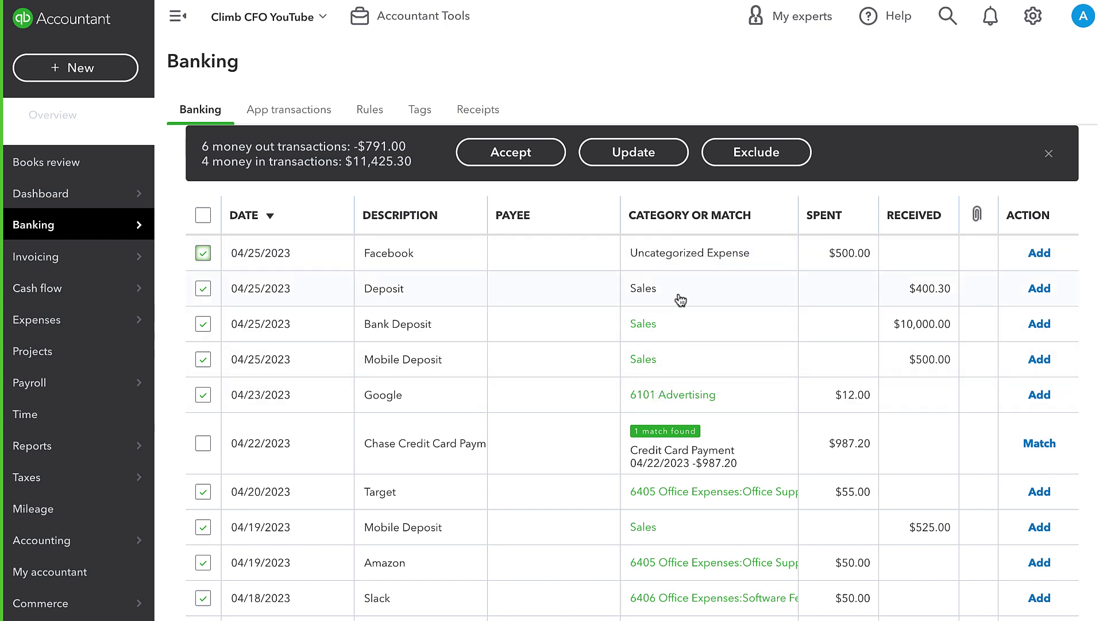
{"action": "scroll", "coordinate": [687, 323], "scroll_direction": "down", "scroll_amount": 2}
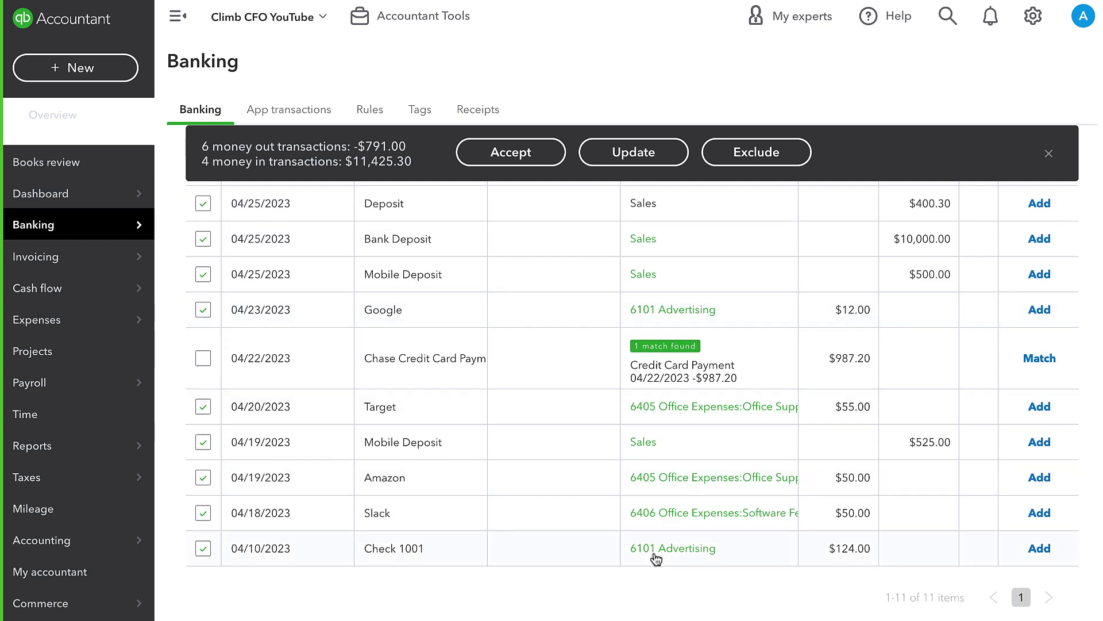
{"action": "scroll", "coordinate": [680, 473], "scroll_direction": "up", "scroll_amount": 4}
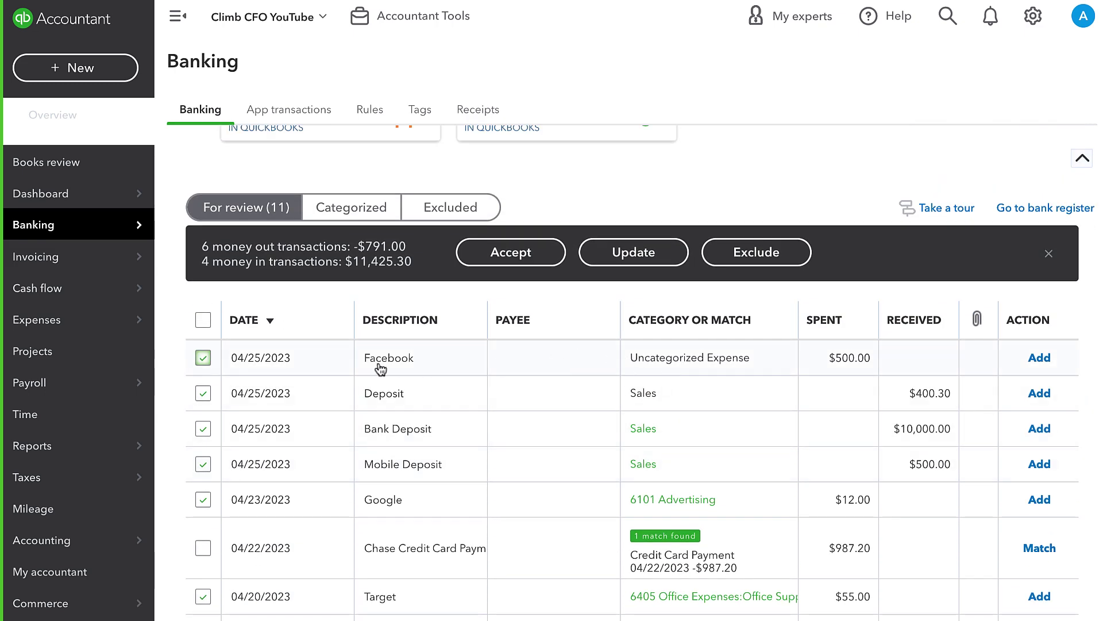
- Recategorize the Facebook charge to 6101 Advertising and accept the ten selected transactions
{"action": "left_click", "coordinate": [521, 369]}
{"action": "left_click", "coordinate": [532, 479]}
{"action": "type", "text": "adv"}
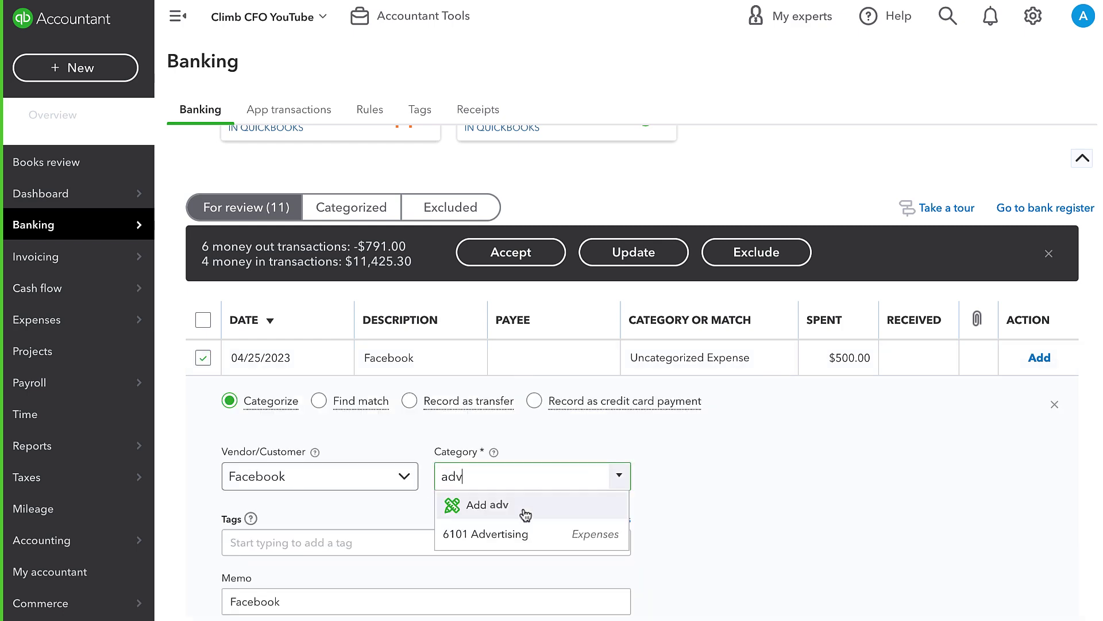
{"action": "left_click", "coordinate": [528, 535]}
{"action": "scroll", "coordinate": [525, 533], "scroll_direction": "down", "scroll_amount": 2}
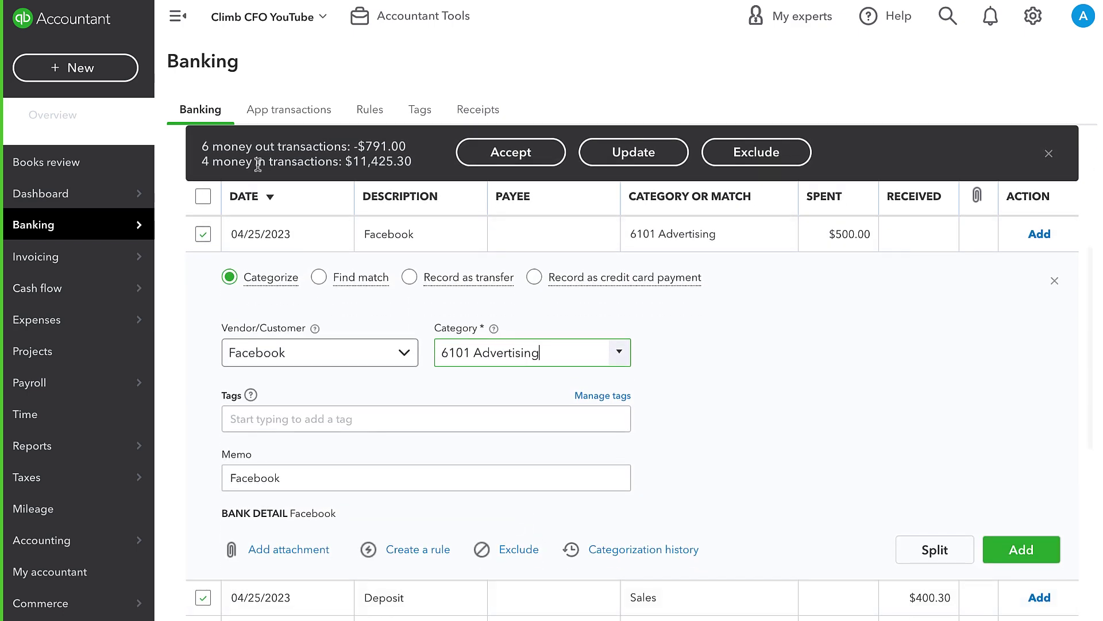
{"action": "left_click", "coordinate": [321, 278]}
{"action": "scroll", "coordinate": [234, 448], "scroll_direction": "down", "scroll_amount": 3}
{"action": "scroll", "coordinate": [493, 303], "scroll_direction": "up", "scroll_amount": 2}
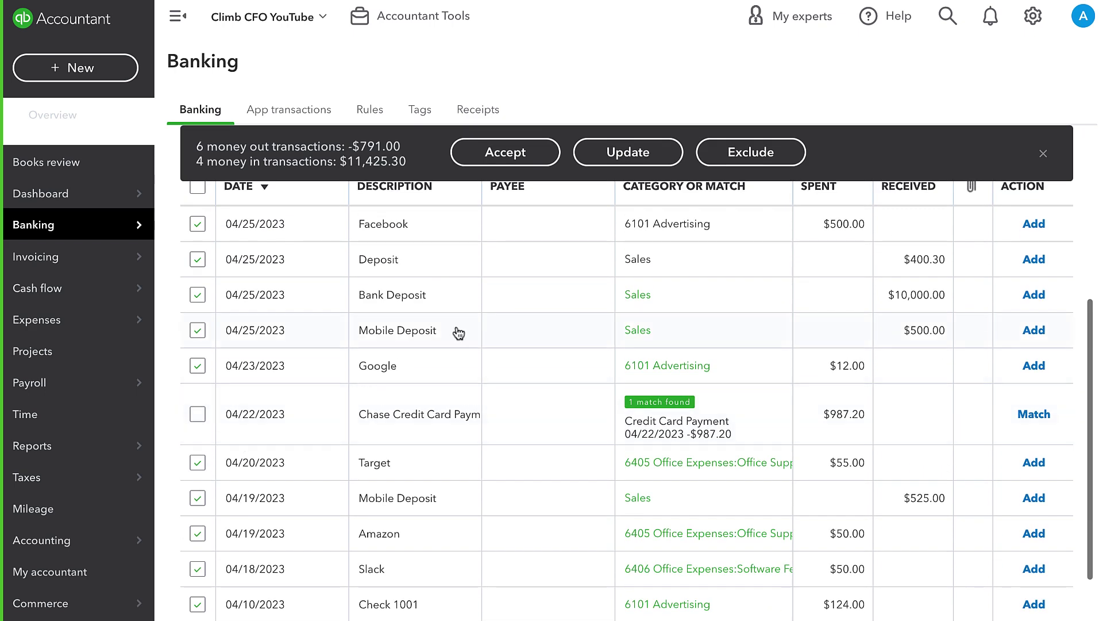
{"action": "left_click", "coordinate": [505, 156]}
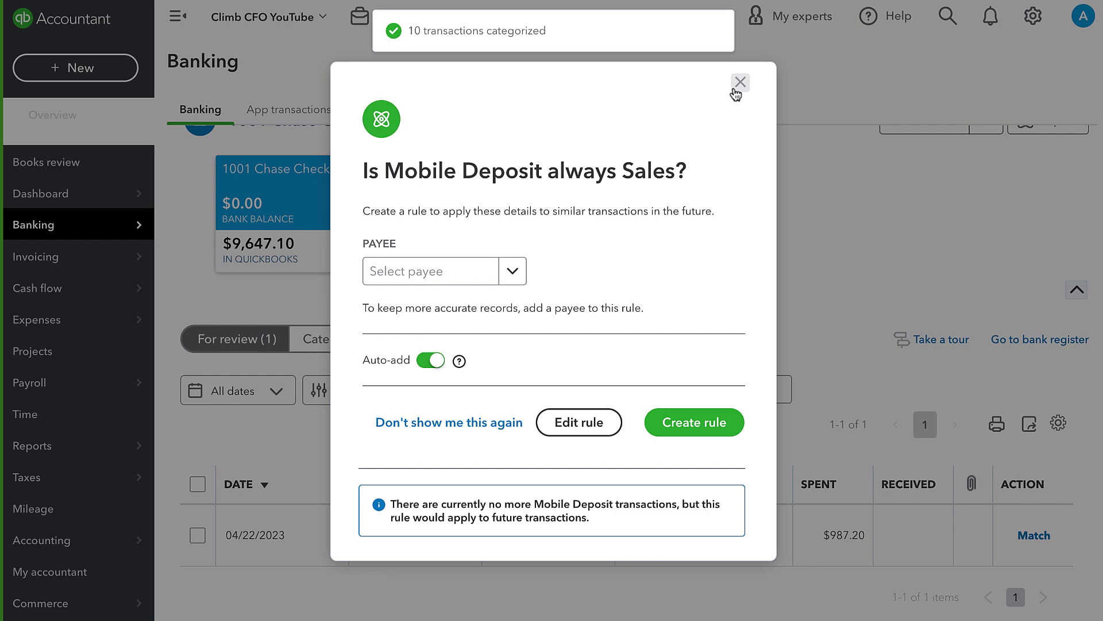
{"action": "left_click", "coordinate": [740, 84]}
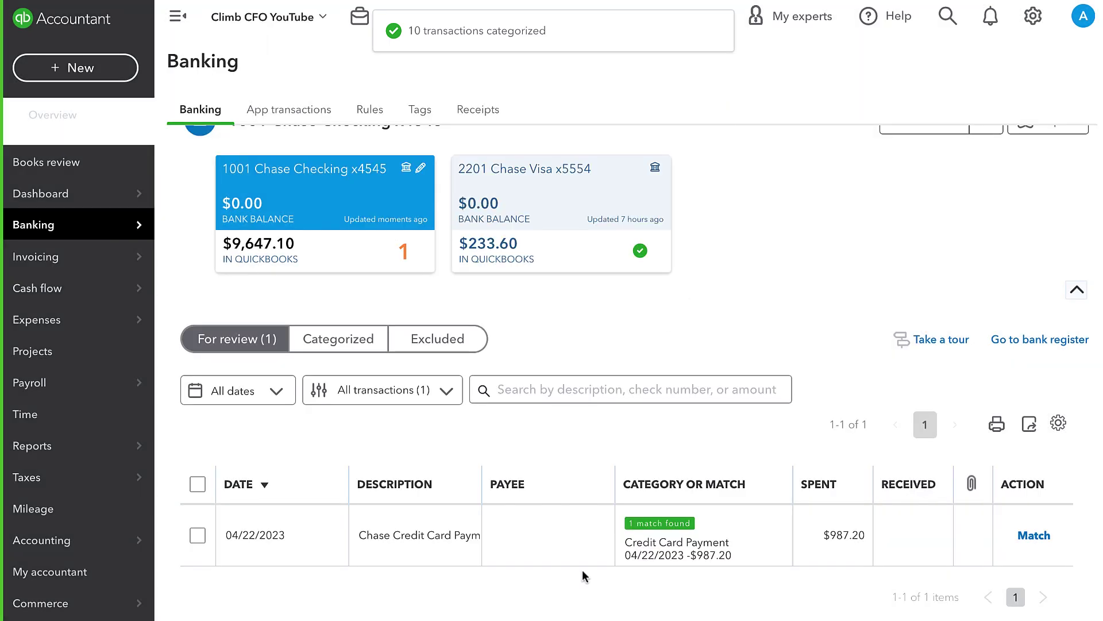
- Expand the $987.20 Chase Credit Card Payment to view its 04/22/2023 Credit Card Payment match
{"action": "left_click", "coordinate": [475, 543]}
{"action": "scroll", "coordinate": [512, 549], "scroll_direction": "down", "scroll_amount": 3}
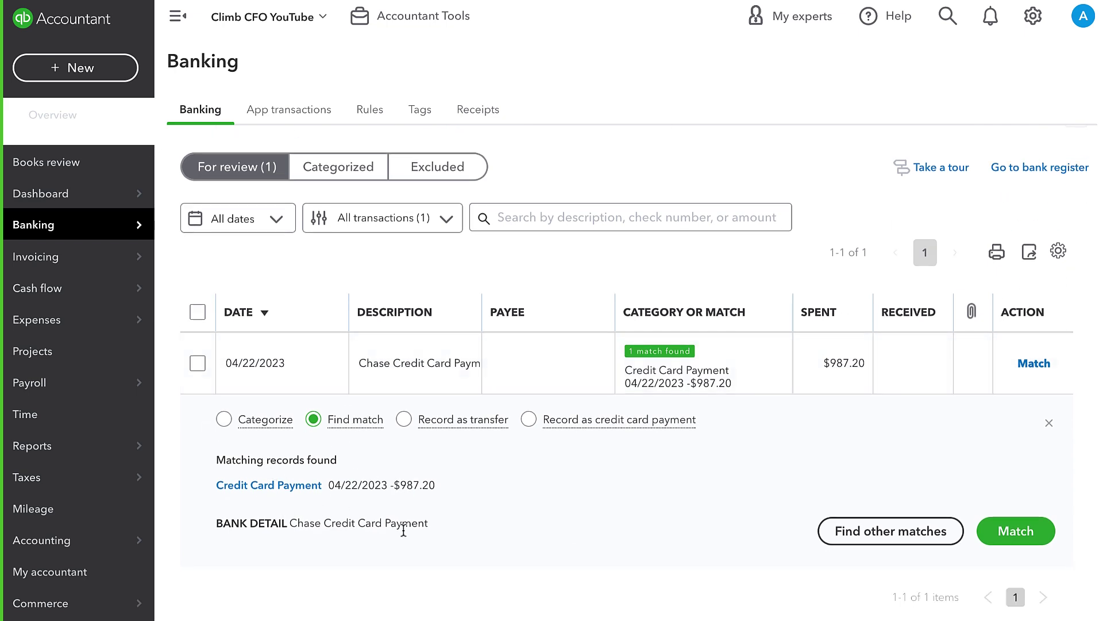
{"action": "scroll", "coordinate": [517, 345], "scroll_direction": "up", "scroll_amount": 3}
{"action": "left_click", "coordinate": [535, 207]}
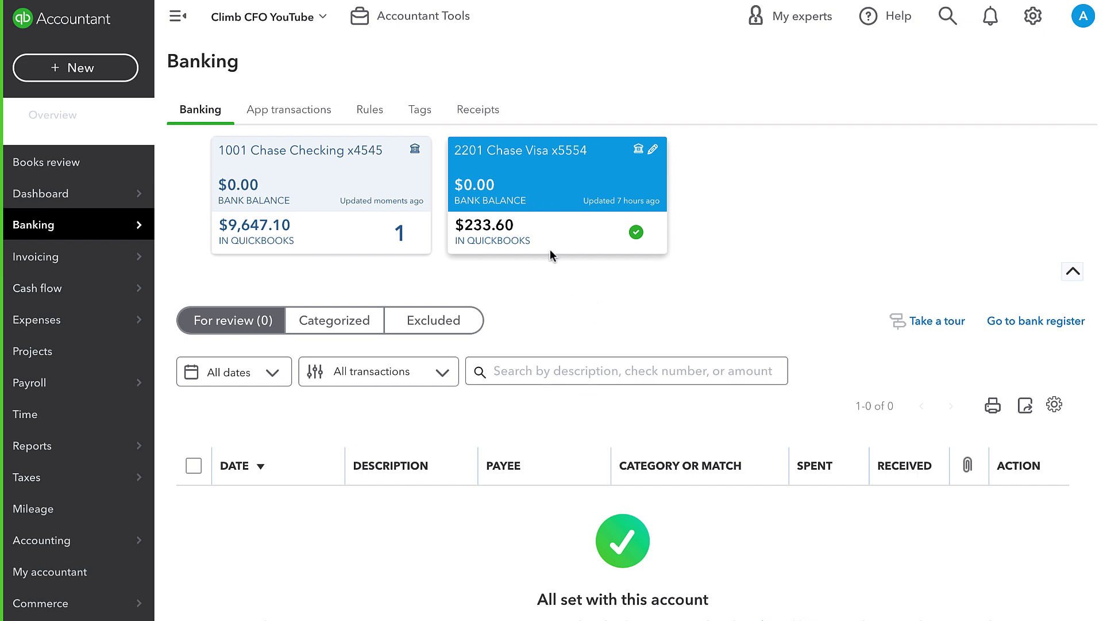
{"action": "left_click", "coordinate": [371, 222]}
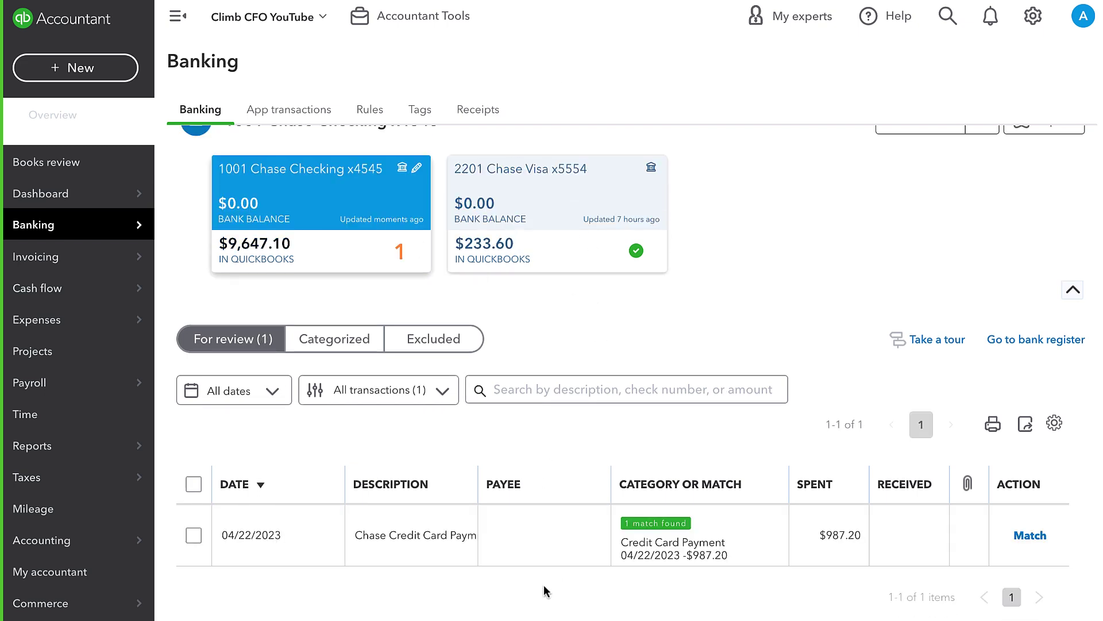
{"action": "left_click", "coordinate": [526, 553]}
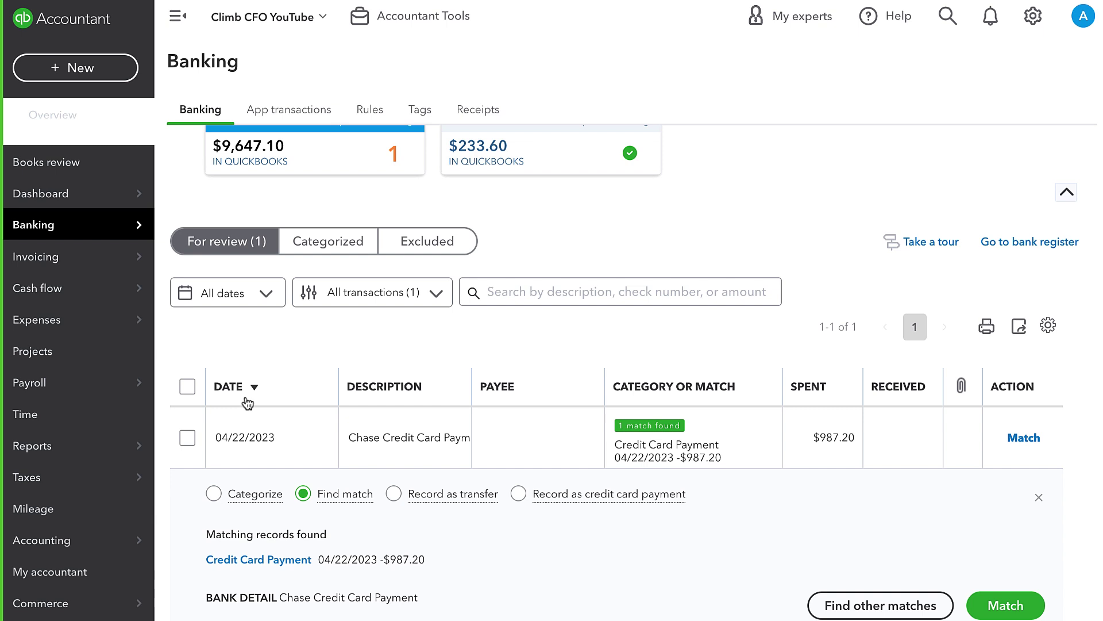
{"action": "scroll", "coordinate": [217, 503], "scroll_direction": "down", "scroll_amount": 2}
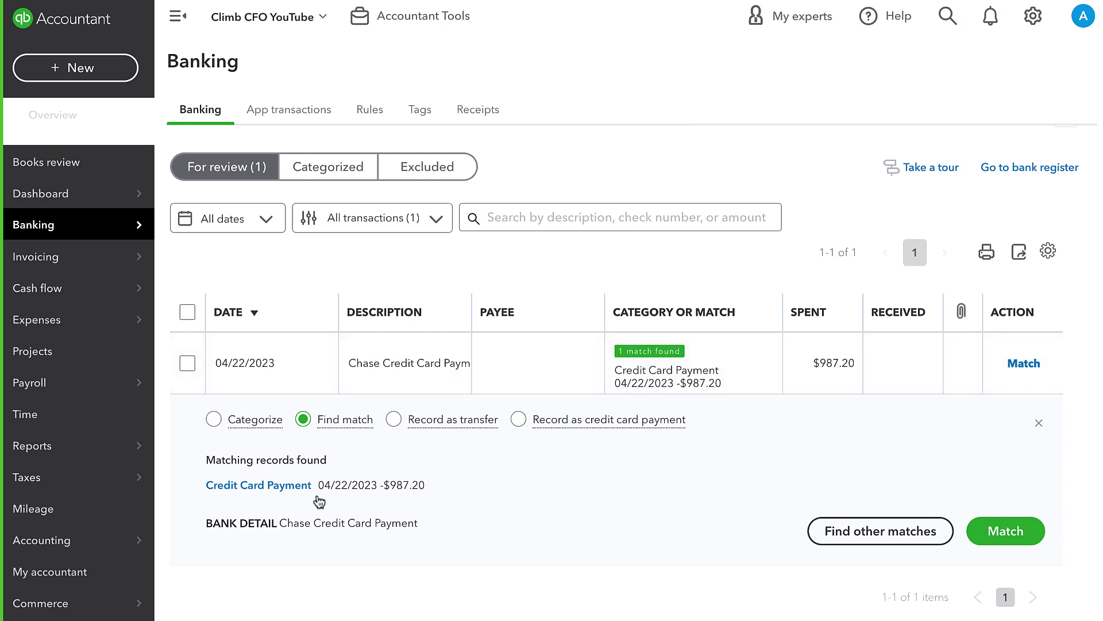
- Categorize the $987.20 item as a credit card payment to 2201 Chase Visa x5554
{"action": "left_click", "coordinate": [214, 418]}
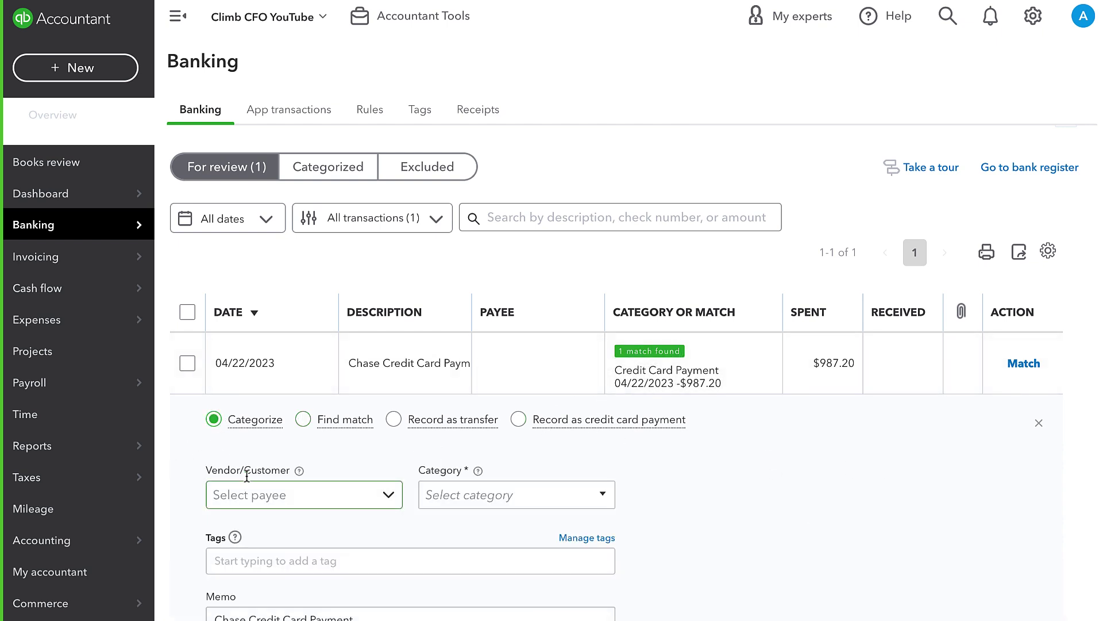
{"action": "scroll", "coordinate": [246, 477], "scroll_direction": "down", "scroll_amount": 2}
{"action": "scroll", "coordinate": [246, 474], "scroll_direction": "down", "scroll_amount": 2}
{"action": "scroll", "coordinate": [382, 383], "scroll_direction": "up", "scroll_amount": 3}
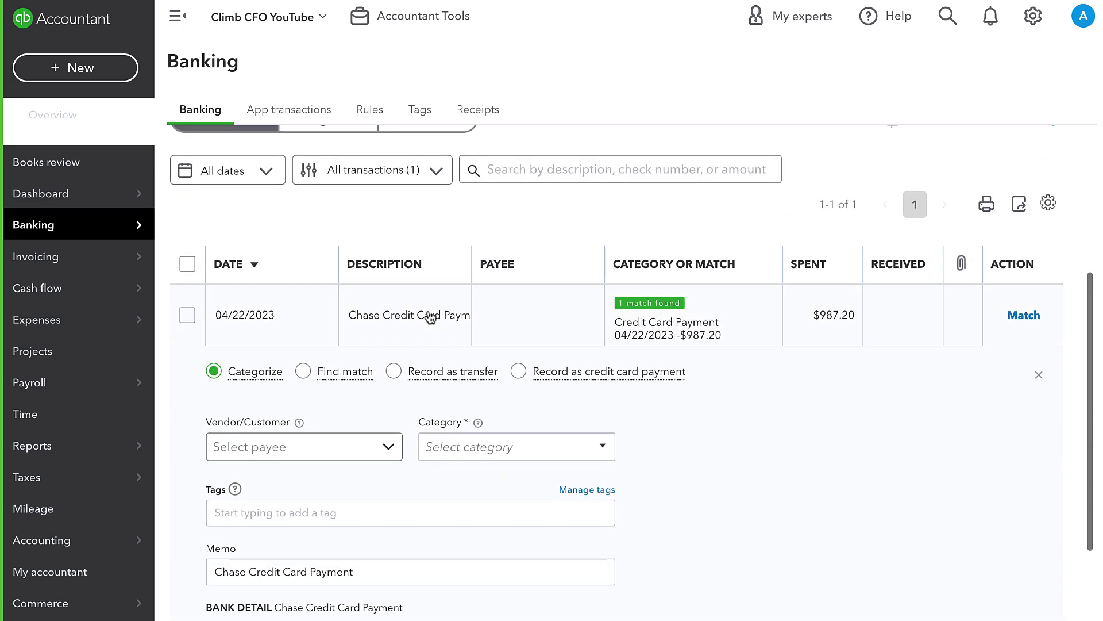
{"action": "left_click", "coordinate": [519, 372]}
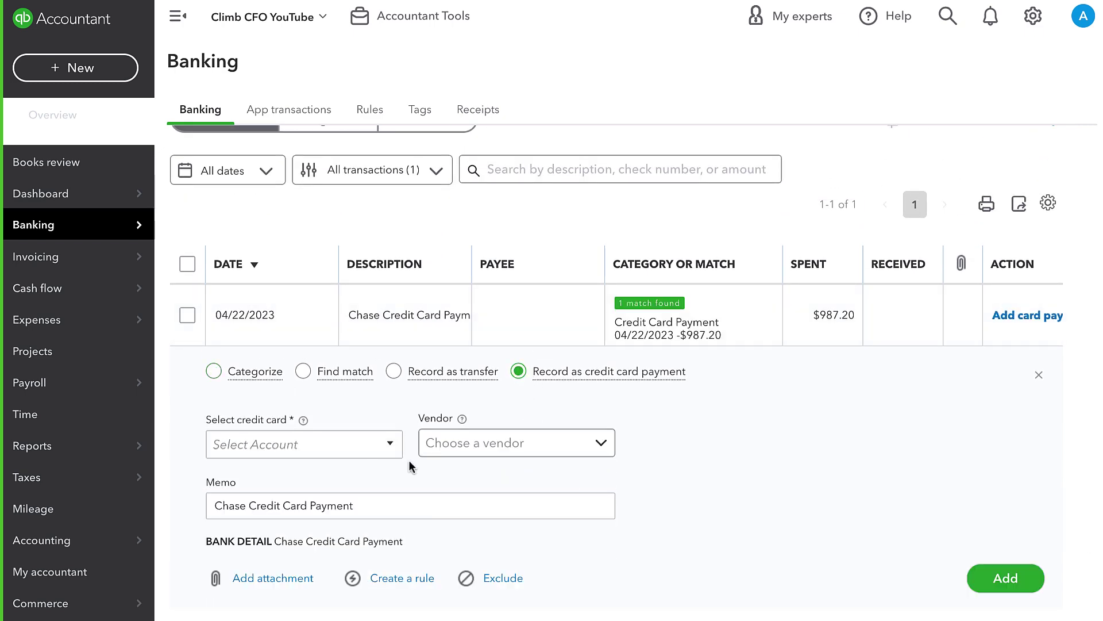
{"action": "left_click", "coordinate": [235, 447]}
{"action": "type", "text": "cha"}
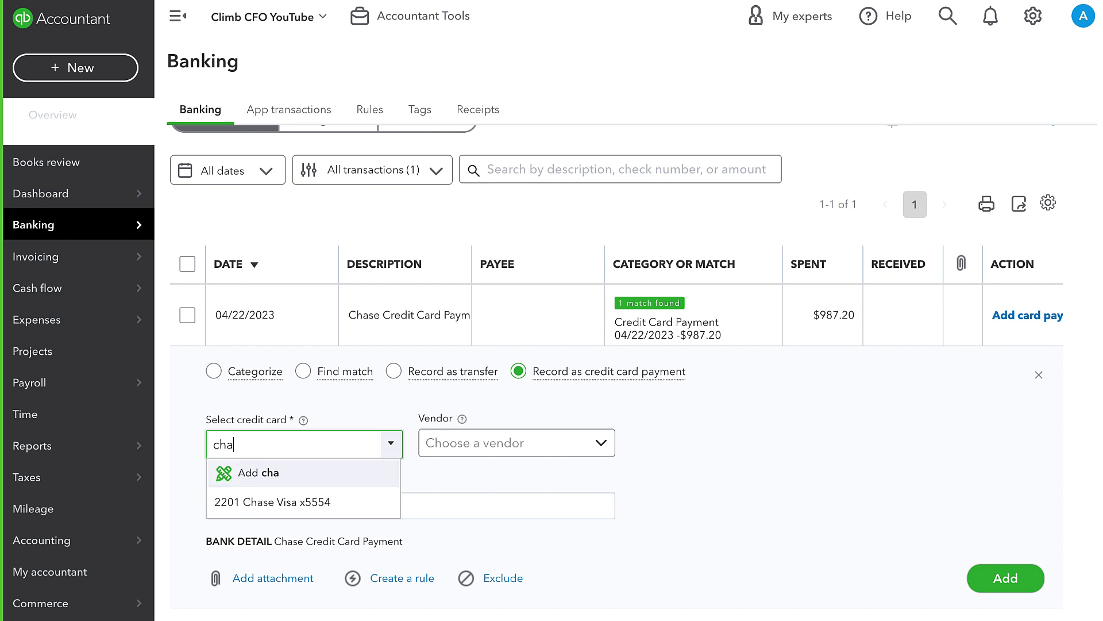
{"action": "left_click", "coordinate": [290, 503]}
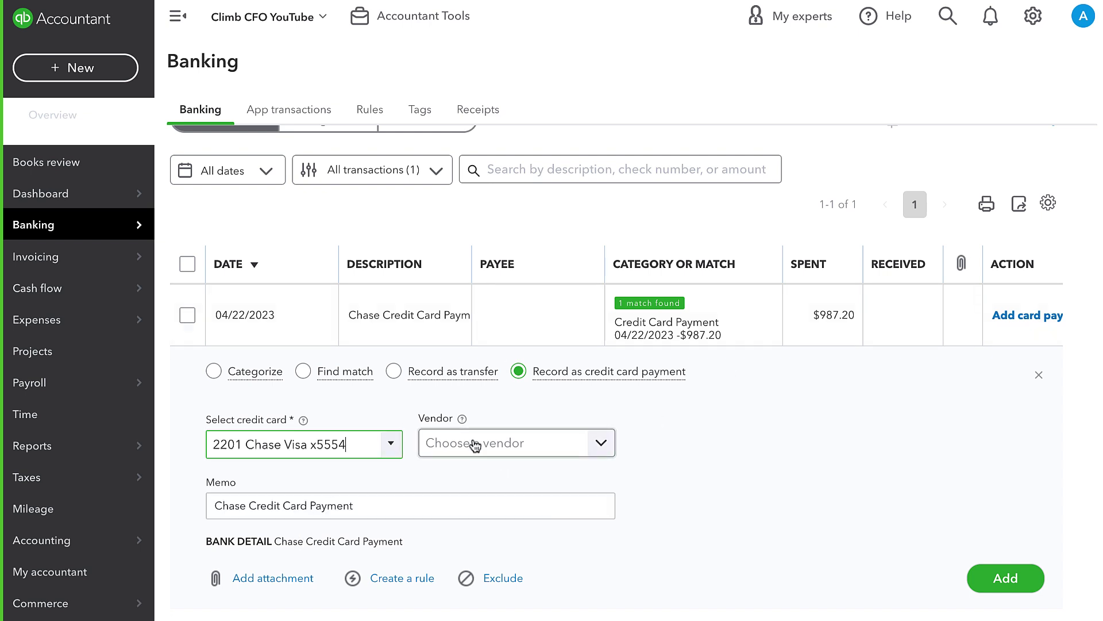
- Create new vendor Chase as the payee and add the payment
{"action": "scroll", "coordinate": [675, 485], "scroll_direction": "down", "scroll_amount": 1}
{"action": "left_click", "coordinate": [489, 409]}
{"action": "type", "text": "Chase"}
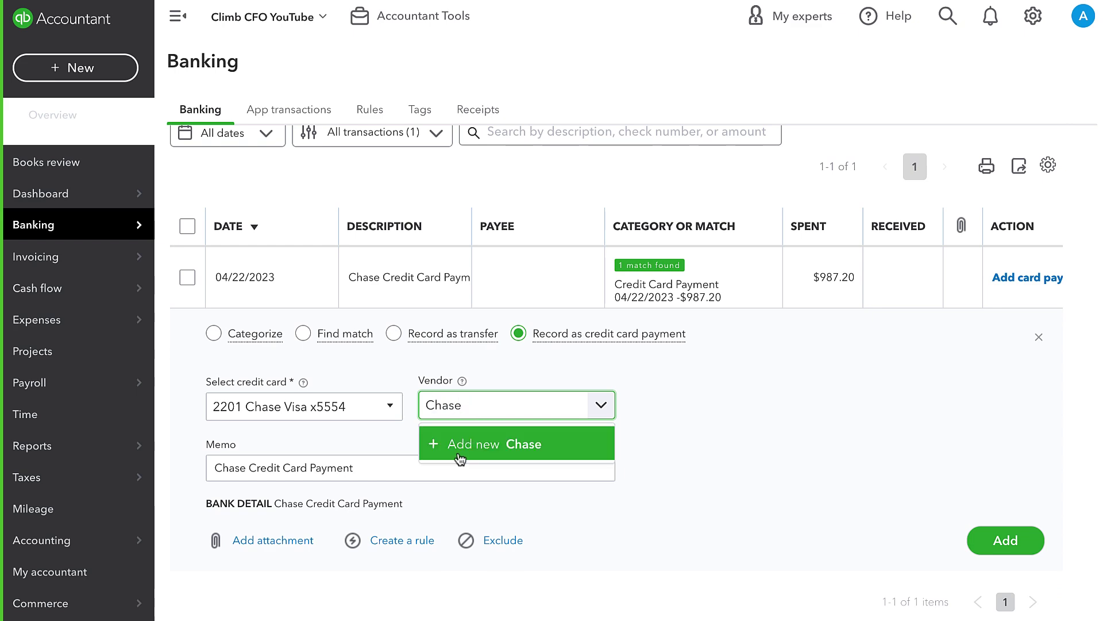
{"action": "left_click", "coordinate": [462, 445]}
{"action": "left_click", "coordinate": [1055, 600]}
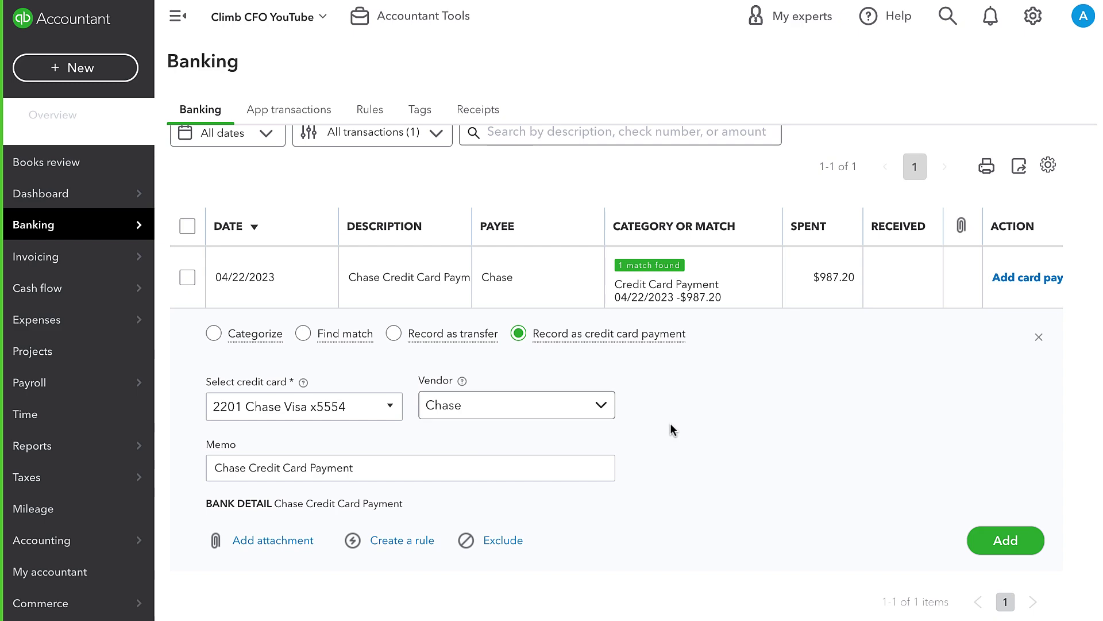
{"action": "scroll", "coordinate": [670, 423], "scroll_direction": "up", "scroll_amount": 4}
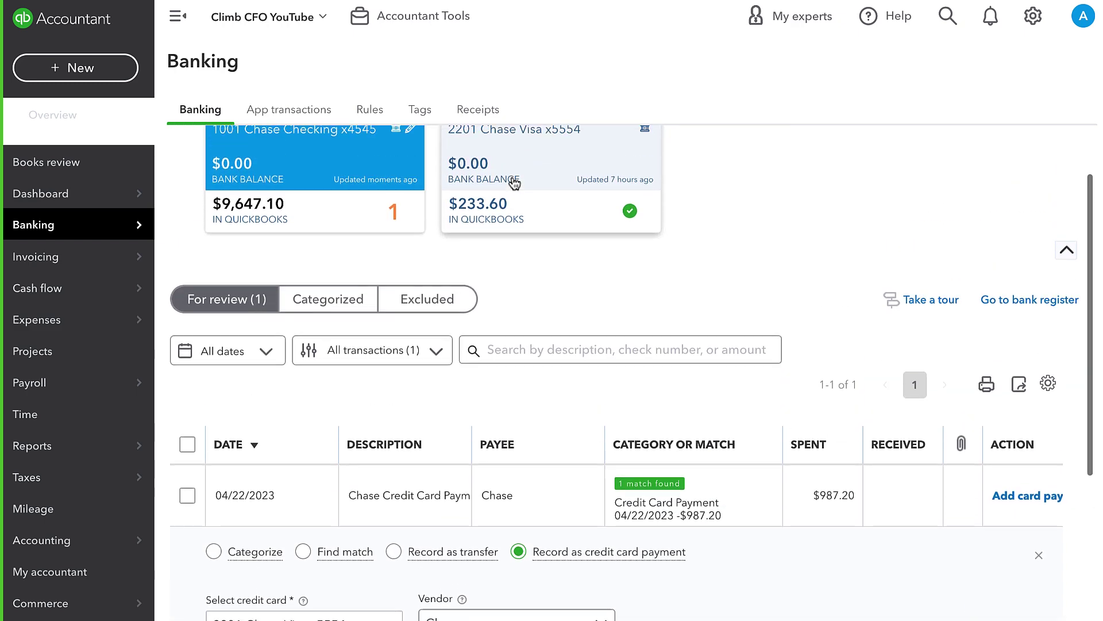
{"action": "scroll", "coordinate": [556, 294], "scroll_direction": "down", "scroll_amount": 4}
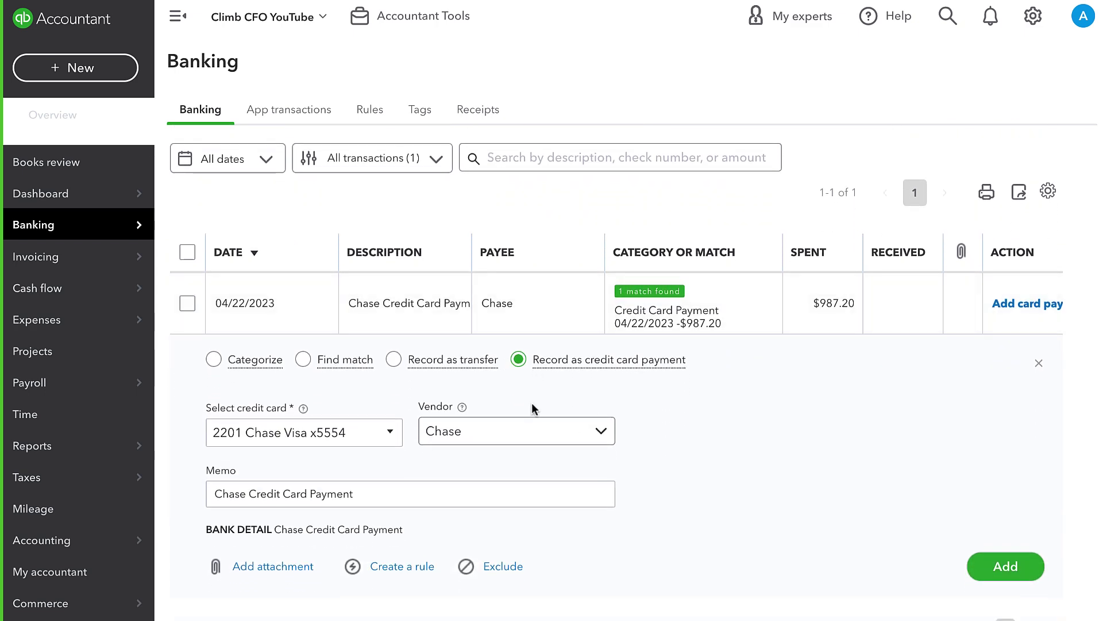
{"action": "left_click", "coordinate": [1005, 565]}
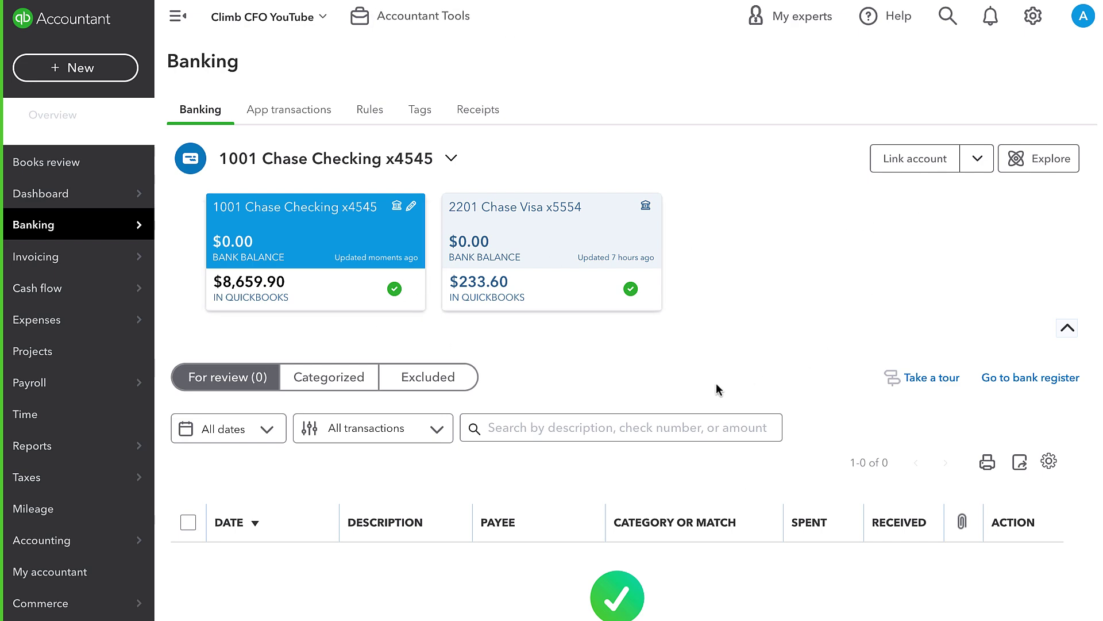
- Open the Reconcile tool from the gear menu and dismiss its introduction
{"action": "left_click", "coordinate": [1033, 16]}
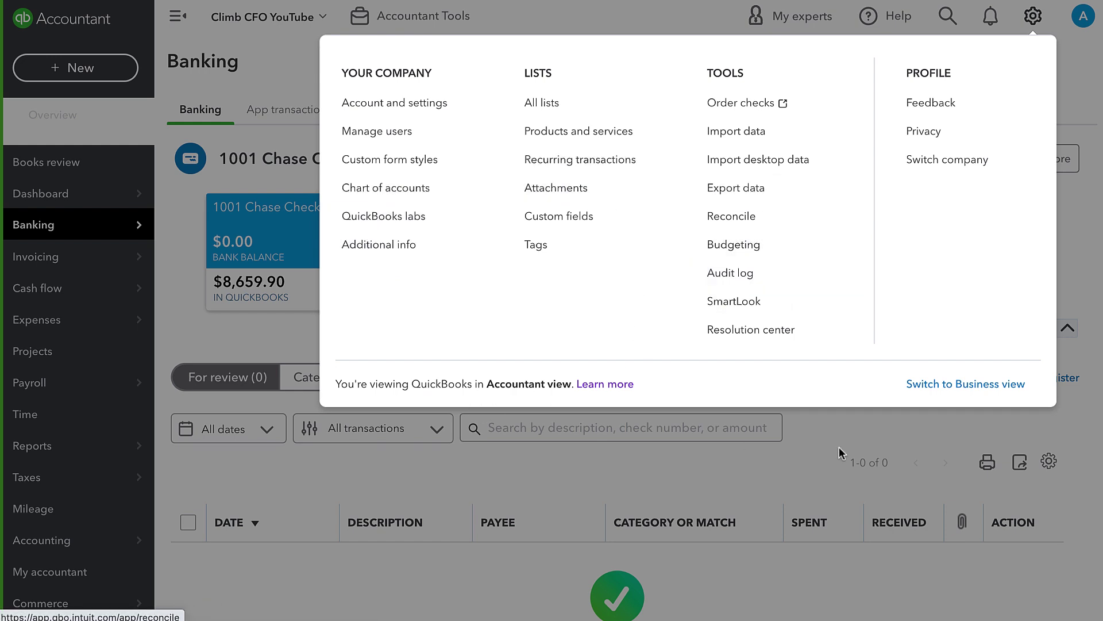
{"action": "left_click", "coordinate": [870, 419]}
{"action": "left_click", "coordinate": [1033, 16]}
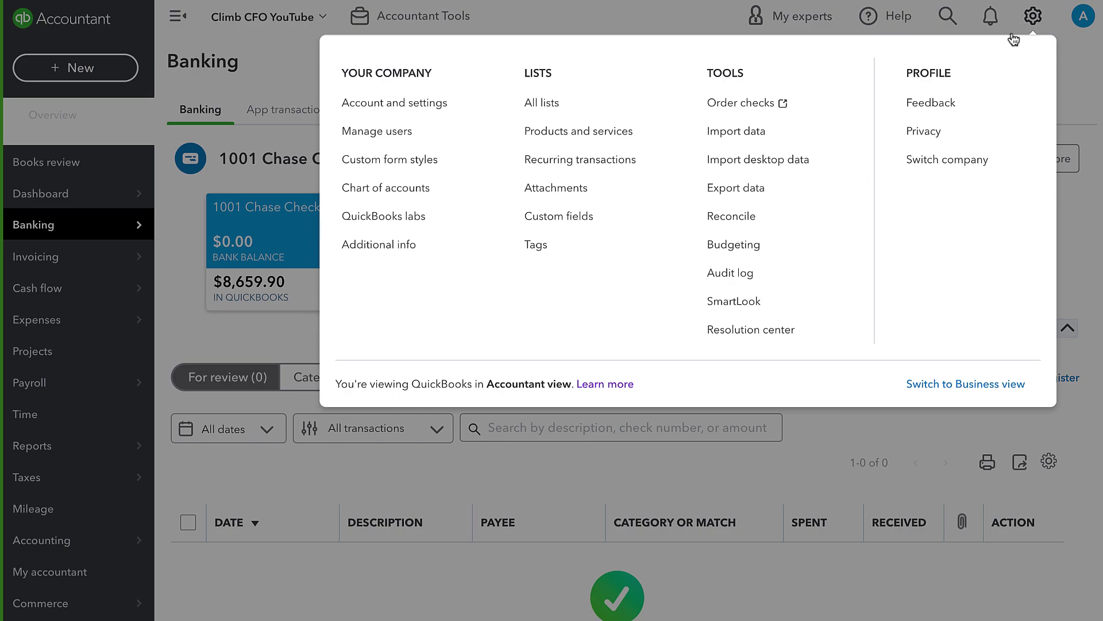
{"action": "left_click", "coordinate": [760, 224]}
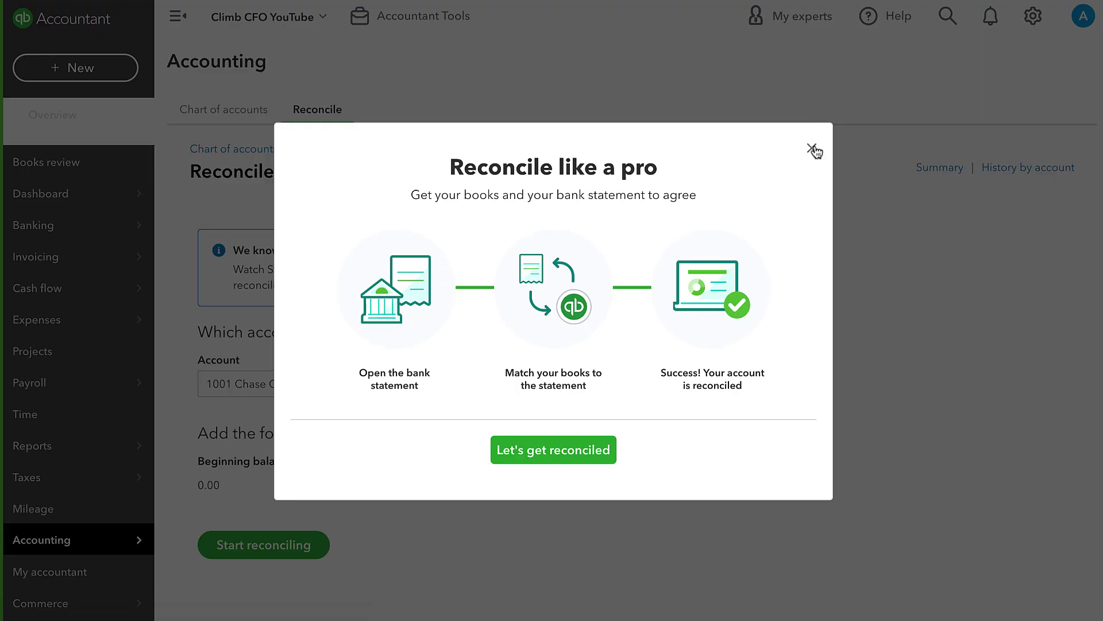
{"action": "left_click", "coordinate": [812, 150]}
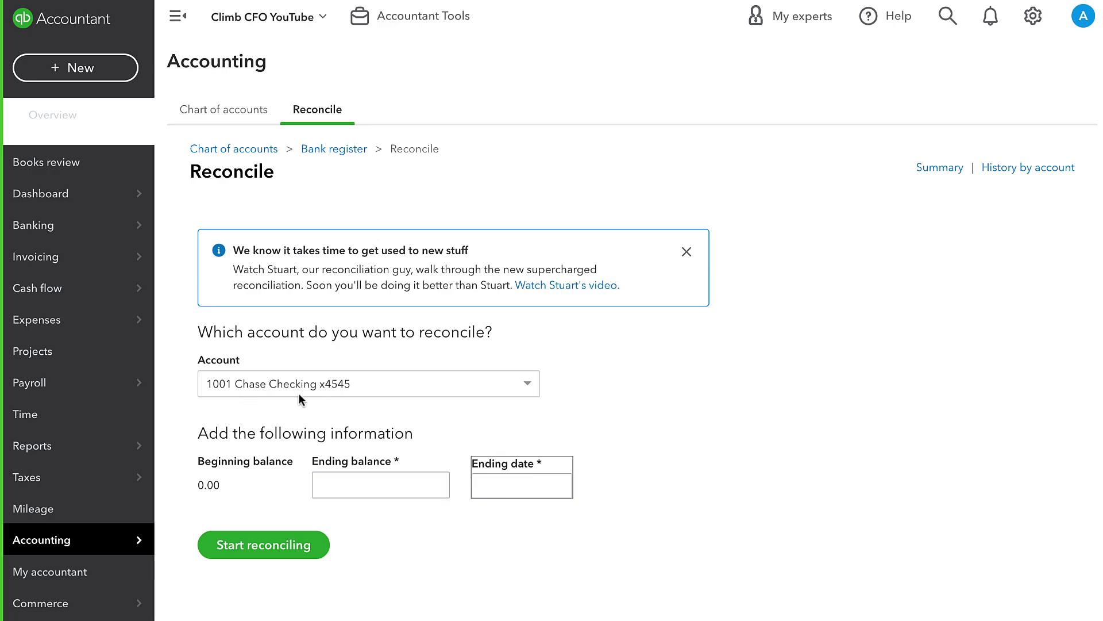
- Enter a 9,647.10 ending balance and 04/30/2023 ending date, then start reconciling
{"action": "left_click", "coordinate": [373, 495]}
{"action": "type", "text": "9647.1"}
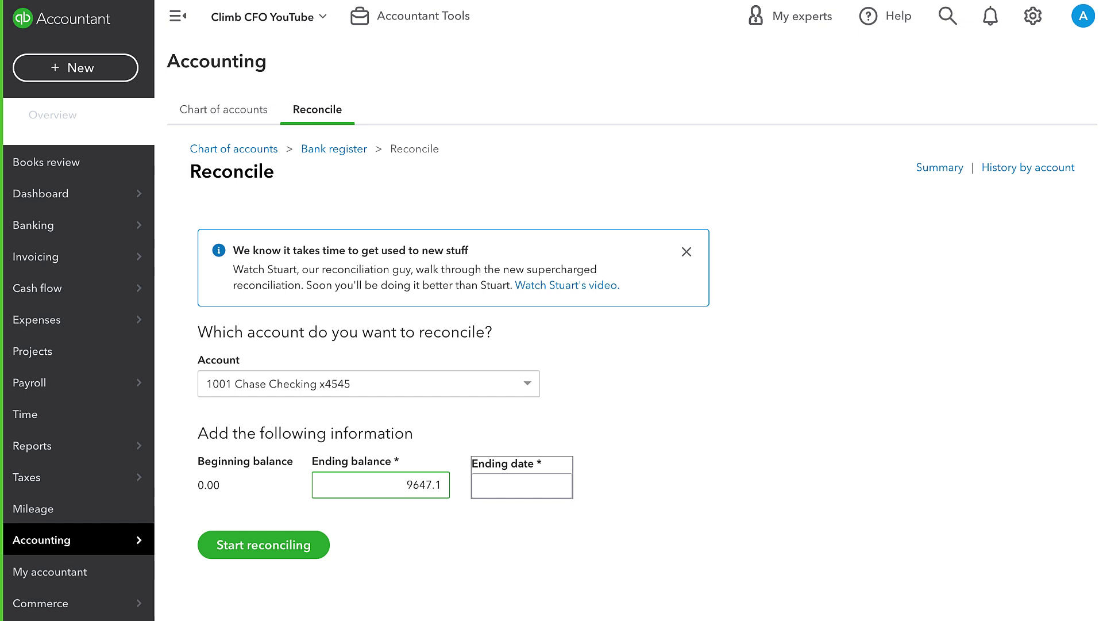
{"action": "key", "text": "Tab"}
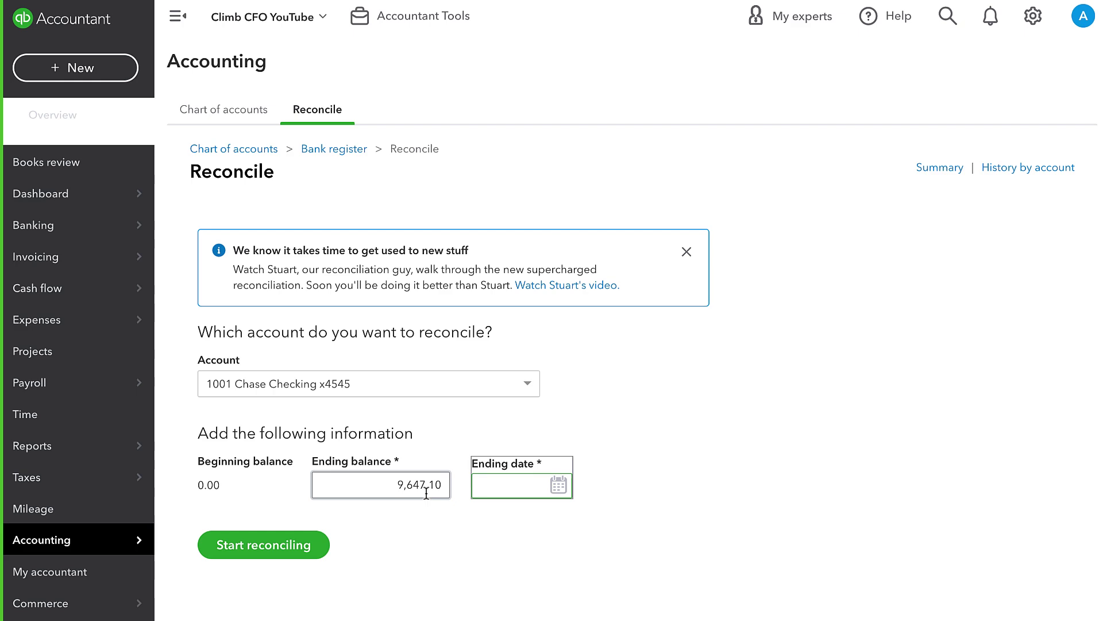
{"action": "type", "text": "4/30"}
{"action": "left_click", "coordinate": [489, 581]}
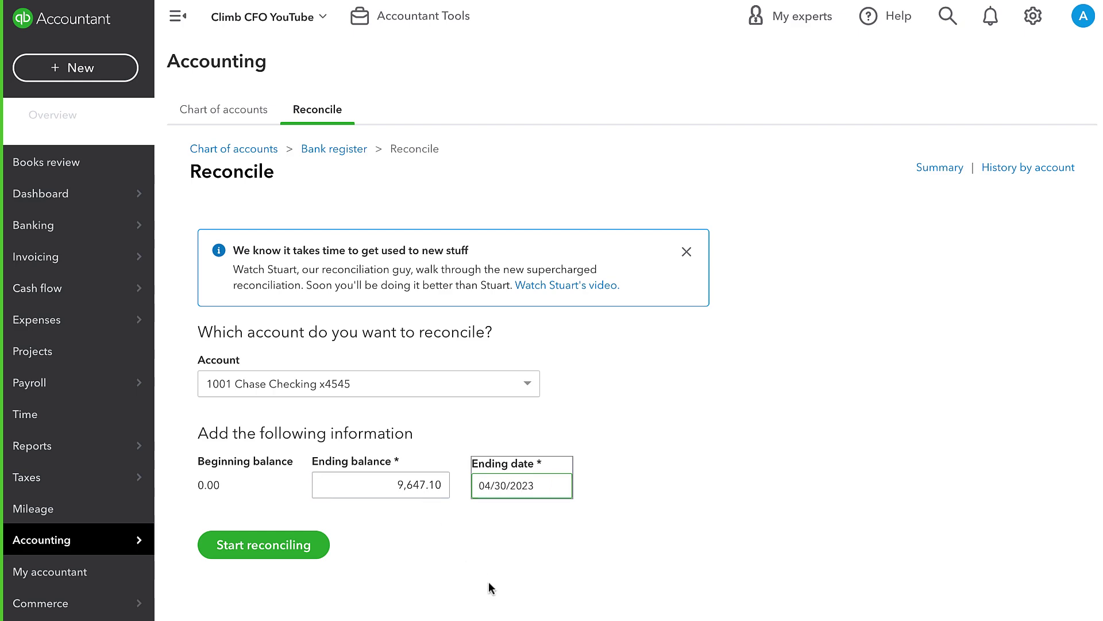
{"action": "left_click", "coordinate": [312, 538]}
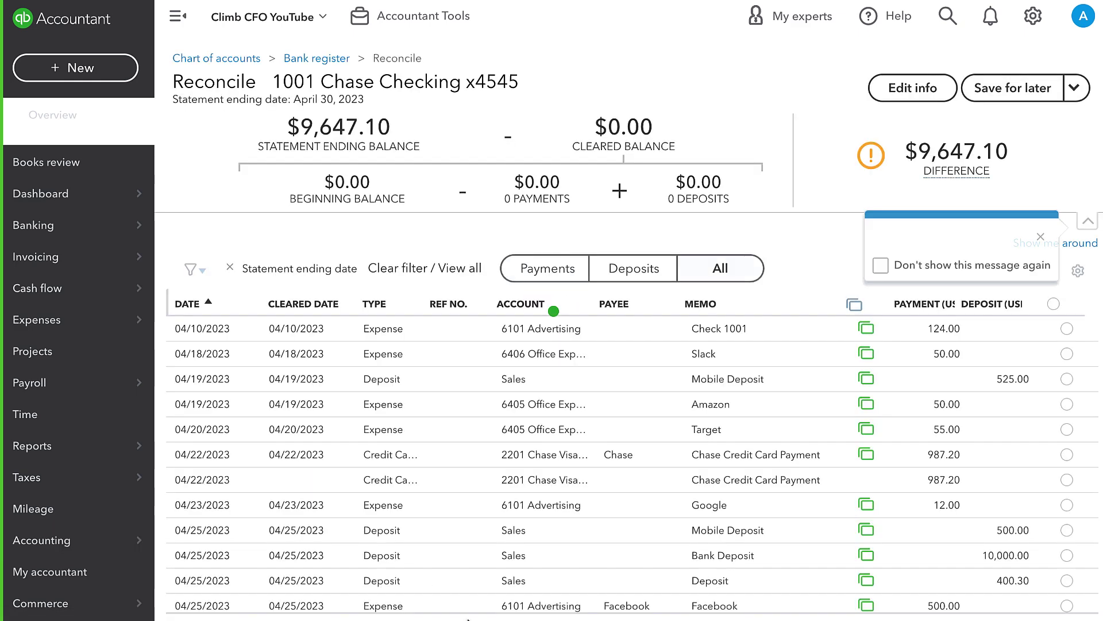
- Mark all listed checking transactions as cleared and dismiss the tips
{"action": "left_click", "coordinate": [1075, 304]}
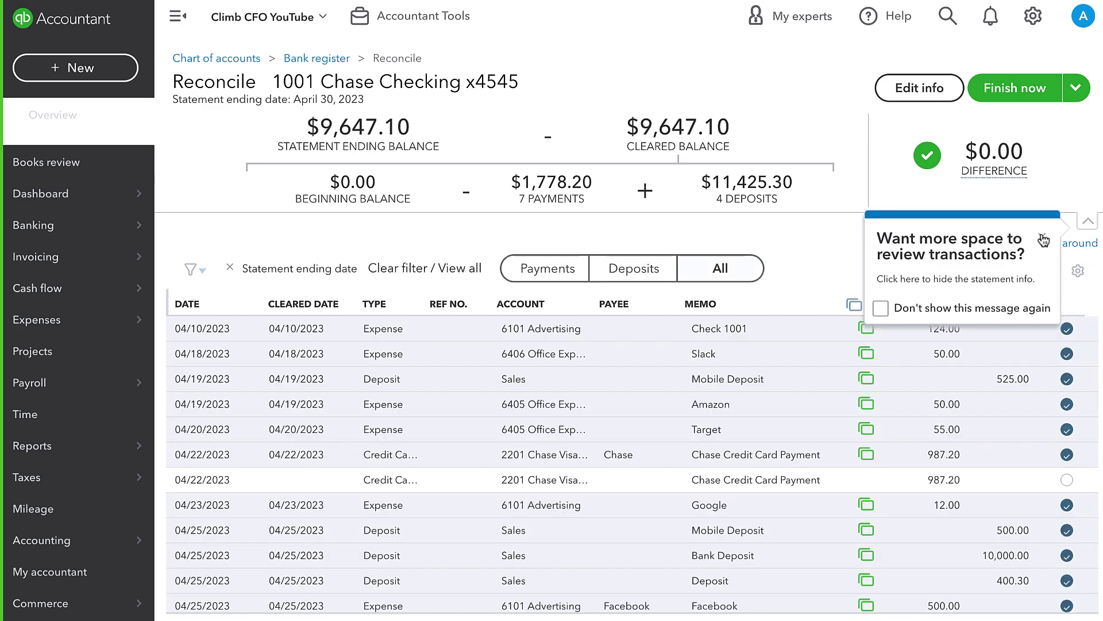
{"action": "left_click", "coordinate": [1044, 241]}
{"action": "left_click", "coordinate": [1036, 291]}
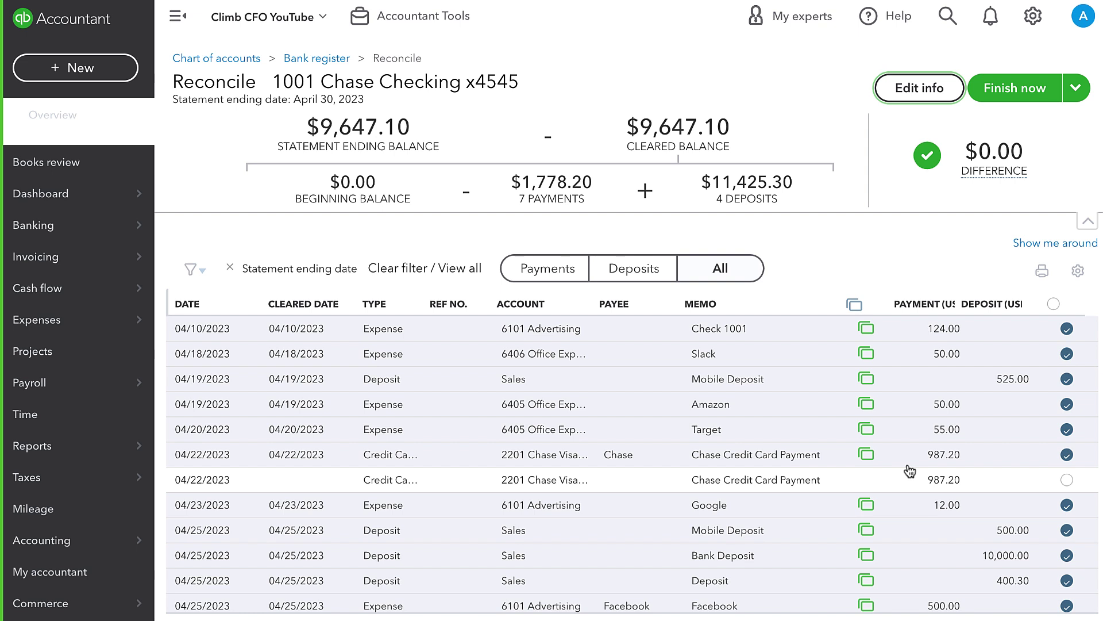
{"action": "mouse_move", "coordinate": [864, 332]}
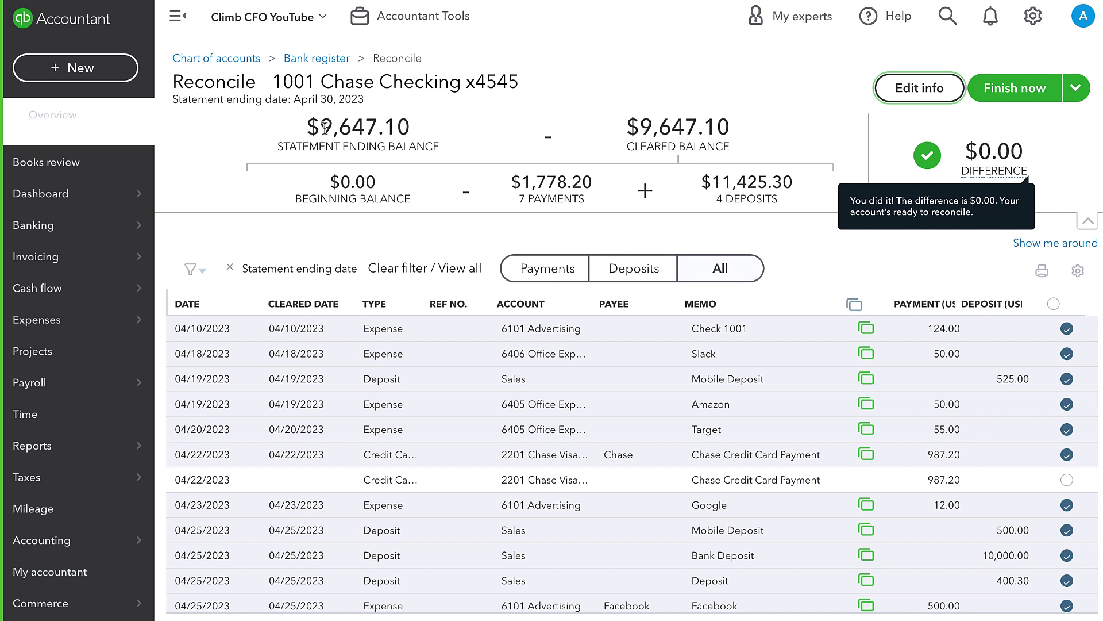
- Review the $0.00 difference, $1,778.20 payments and $11,425.30 deposits, then finish reconciling
{"action": "triple_click", "coordinate": [984, 150]}
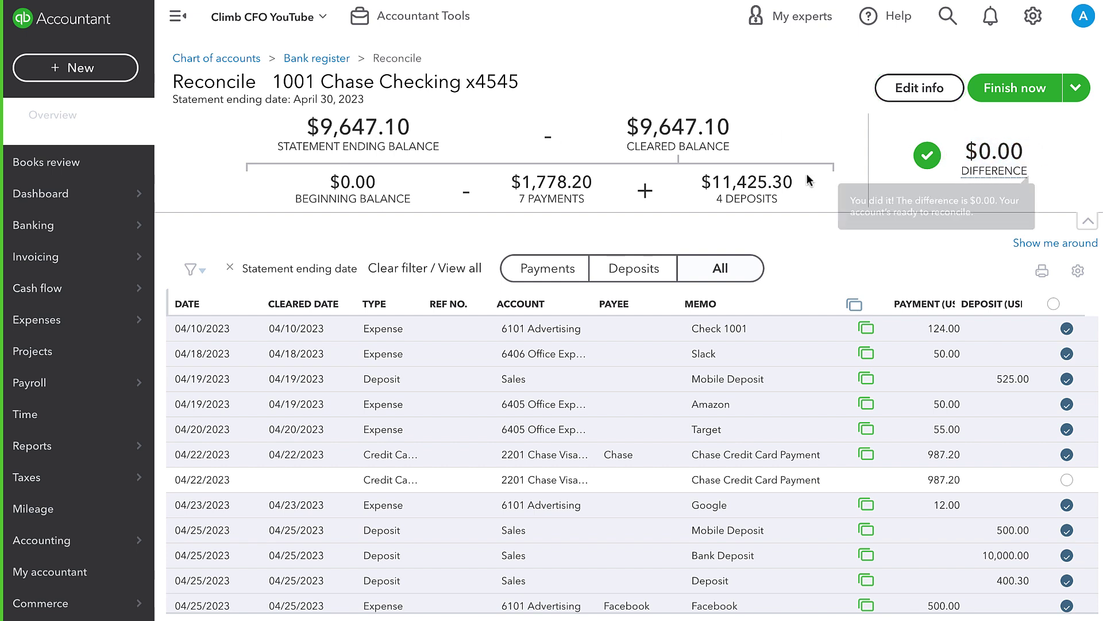
{"action": "double_click", "coordinate": [527, 196]}
{"action": "left_click_drag", "start_coordinate": [521, 183], "coordinate": [575, 192]}
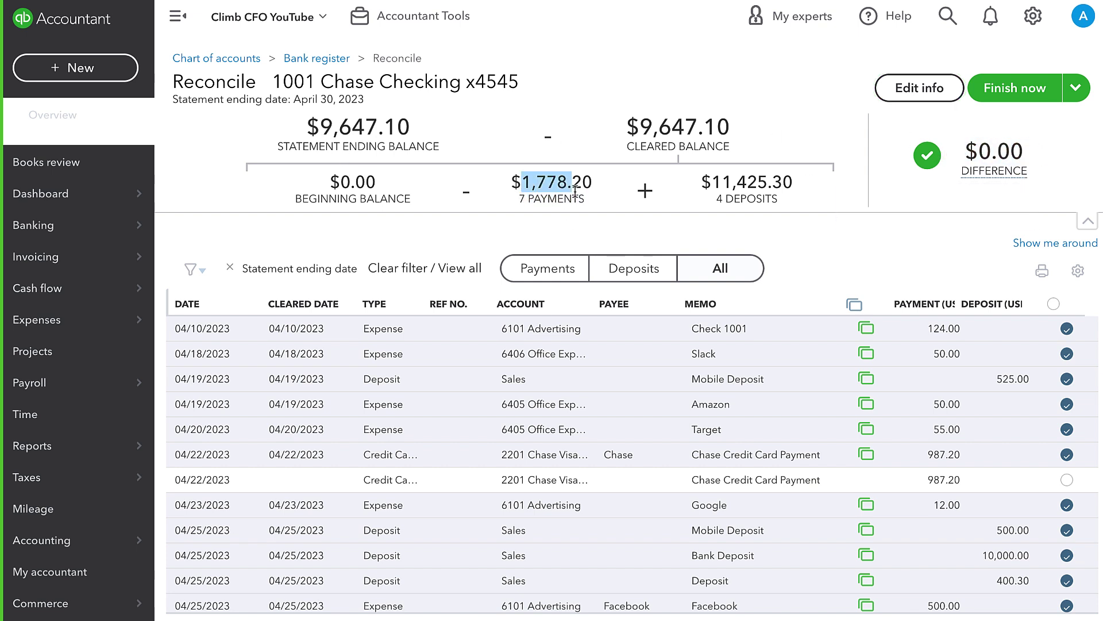
{"action": "left_click_drag", "start_coordinate": [710, 190], "coordinate": [771, 188]}
{"action": "left_click", "coordinate": [769, 189]}
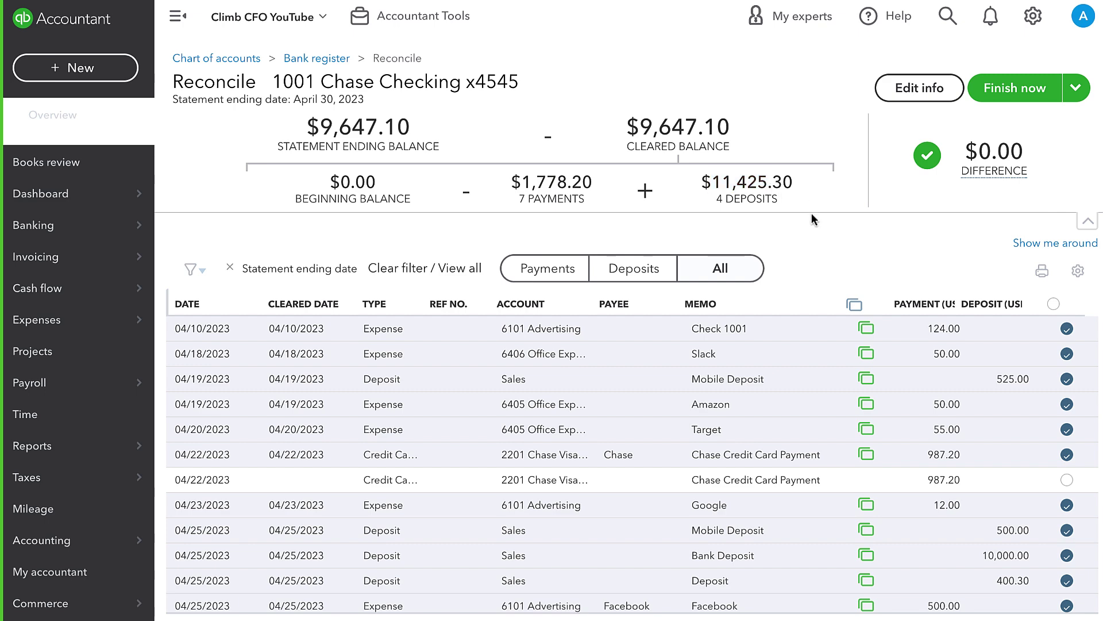
{"action": "left_click", "coordinate": [1040, 87]}
- Begin reconciling 2201 Chase Visa x5554 against a 233.60 ending balance dated 04/30/2023
{"action": "left_click", "coordinate": [730, 438]}
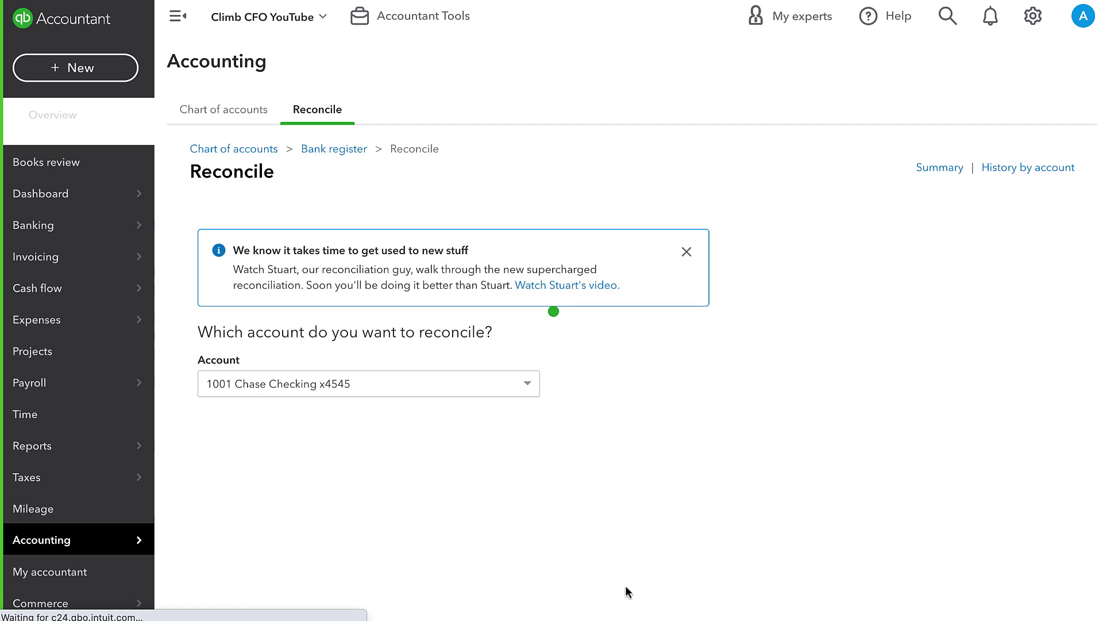
{"action": "left_click", "coordinate": [482, 387]}
{"action": "left_click", "coordinate": [330, 463]}
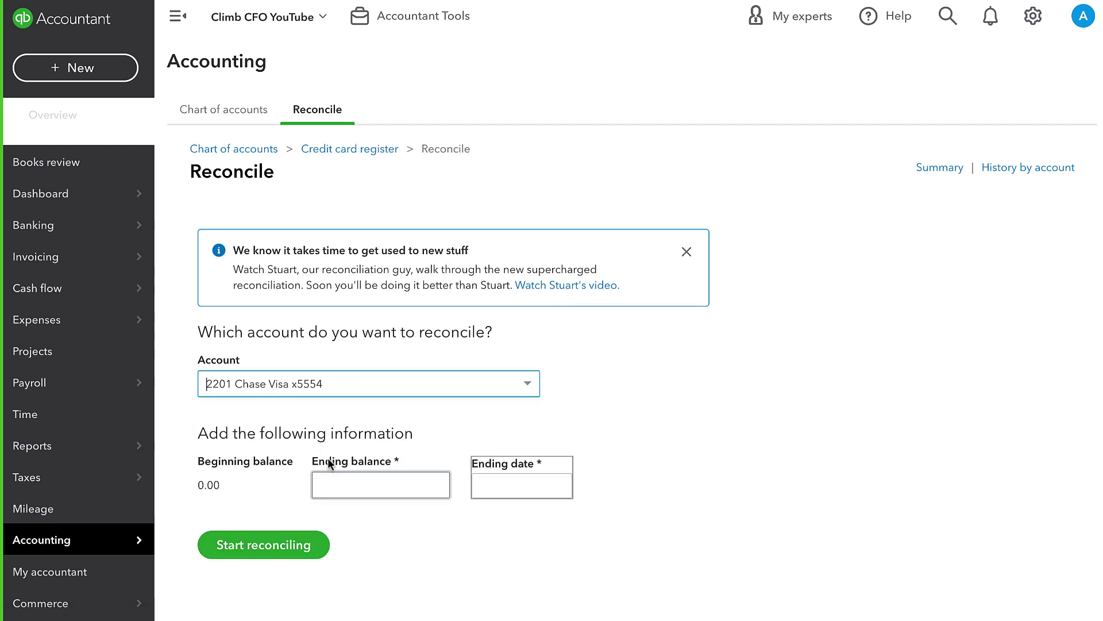
{"action": "left_click", "coordinate": [425, 495]}
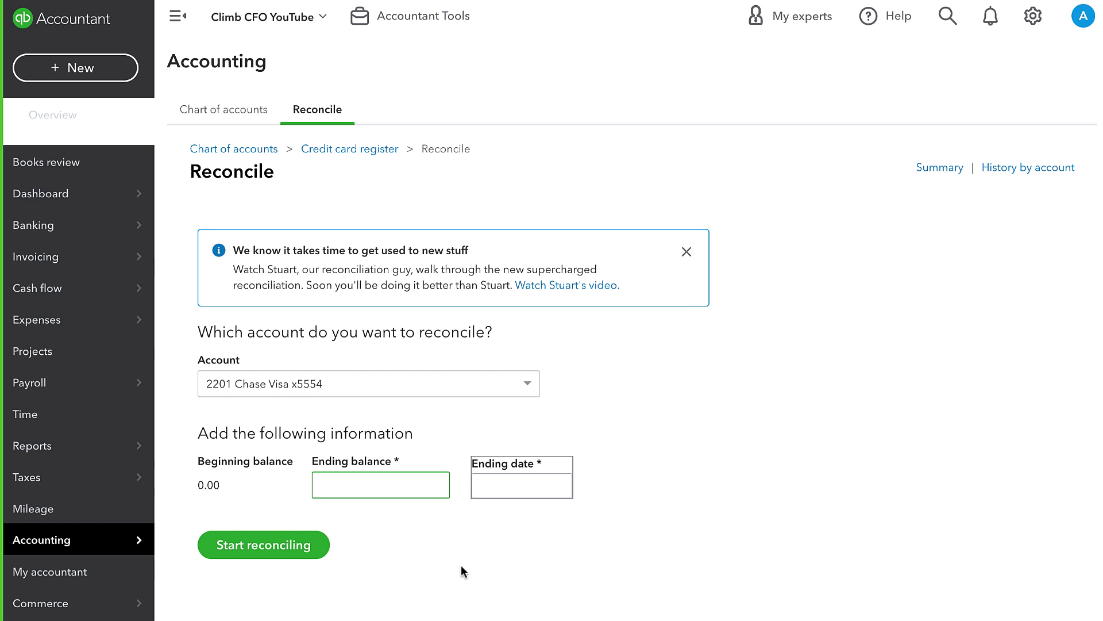
{"action": "key", "text": "Tab"}
{"action": "type", "text": "4/30"}
{"action": "key", "text": "Tab"}
{"action": "left_click", "coordinate": [356, 488]}
{"action": "left_click", "coordinate": [382, 509]}
{"action": "left_click", "coordinate": [278, 544]}
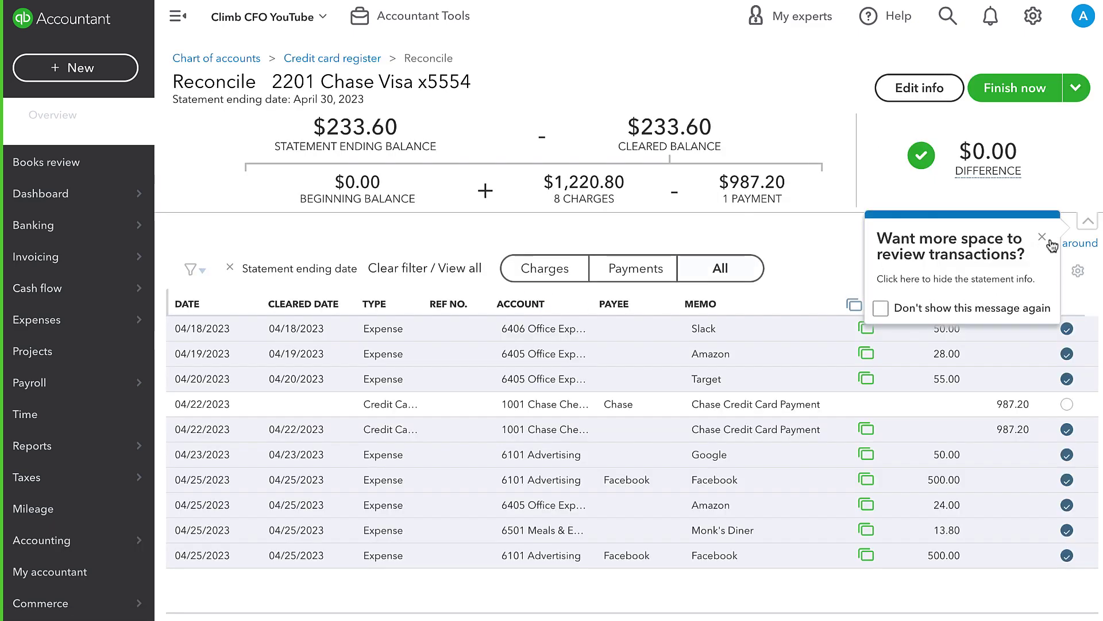
- Review the Visa reconcile screen's $1,220.80 charges and $987.20 payments totals
{"action": "left_click", "coordinate": [1050, 241]}
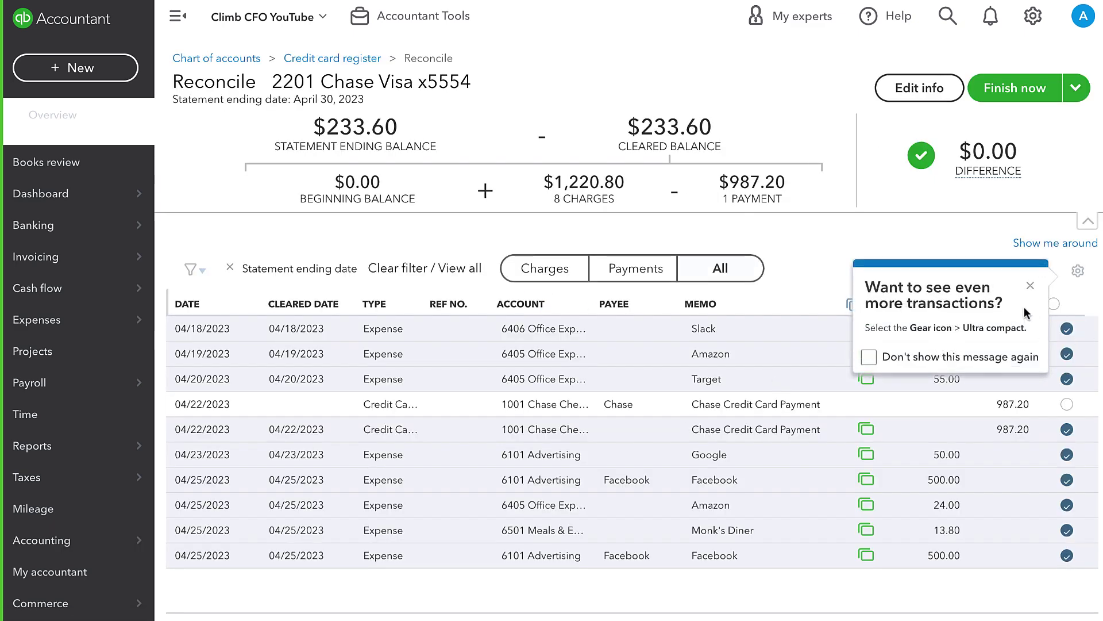
{"action": "left_click", "coordinate": [1031, 288]}
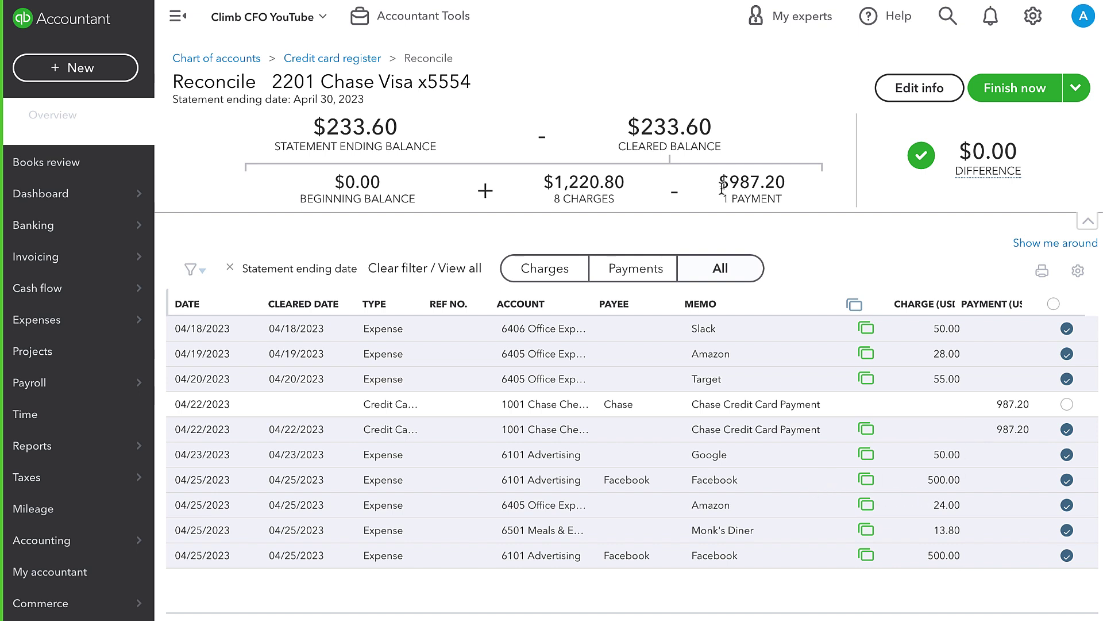
{"action": "left_click_drag", "start_coordinate": [550, 193], "coordinate": [626, 202]}
{"action": "left_click_drag", "start_coordinate": [718, 182], "coordinate": [777, 177]}
{"action": "left_click", "coordinate": [777, 176]}
- Finish the Chase Visa reconciliation at $0.00 difference and dismiss the success message
{"action": "mouse_move", "coordinate": [942, 171]}
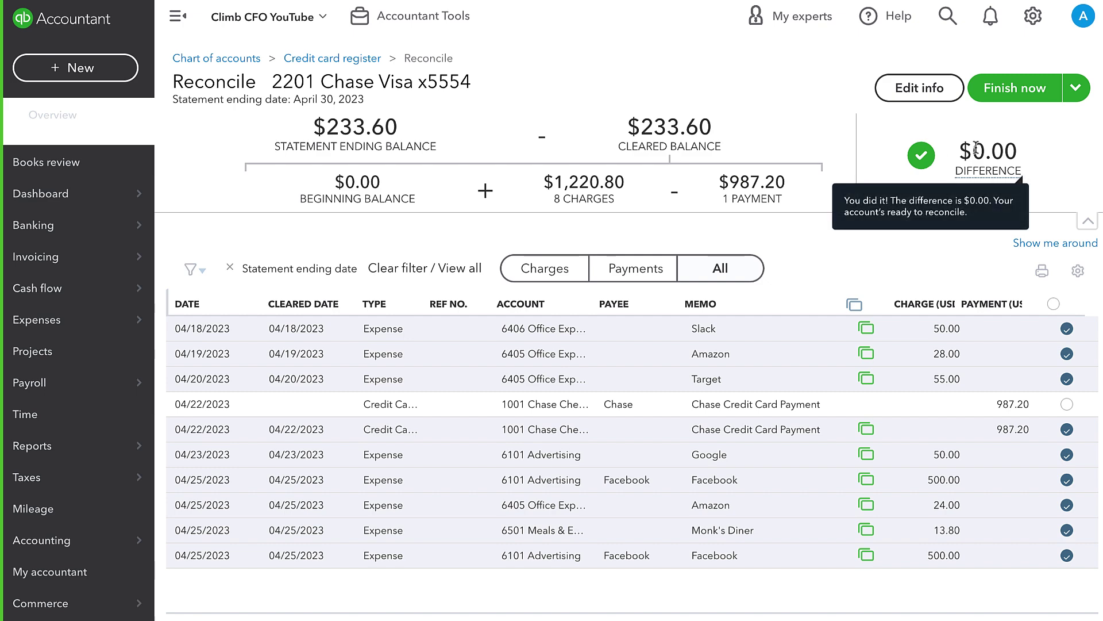
{"action": "left_click_drag", "start_coordinate": [980, 150], "coordinate": [971, 150]}
{"action": "left_click", "coordinate": [1076, 154]}
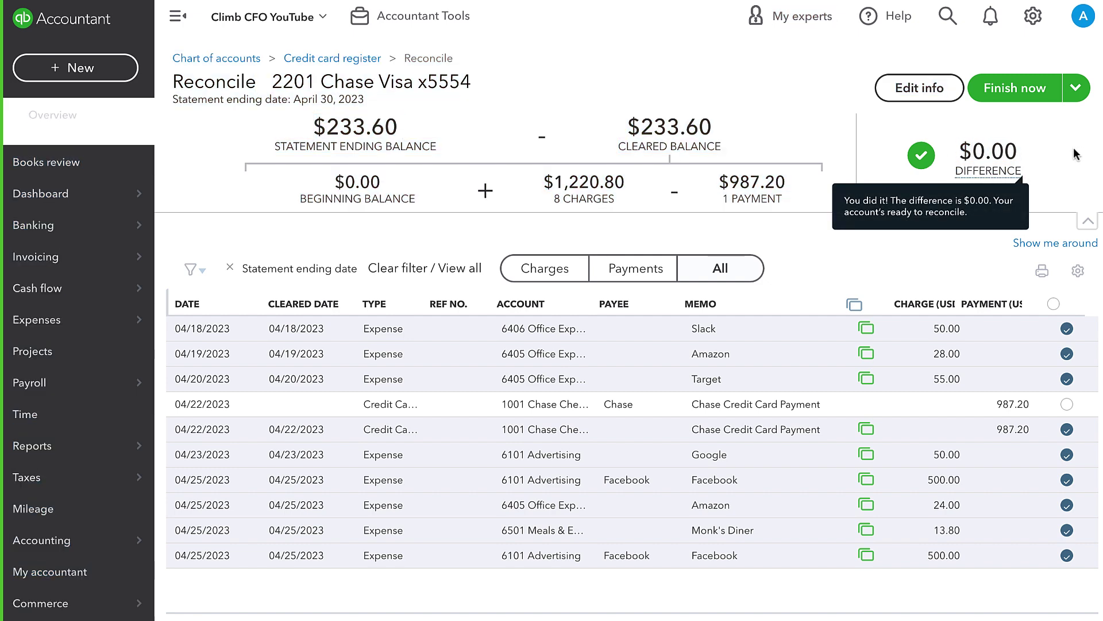
{"action": "left_click", "coordinate": [1011, 97]}
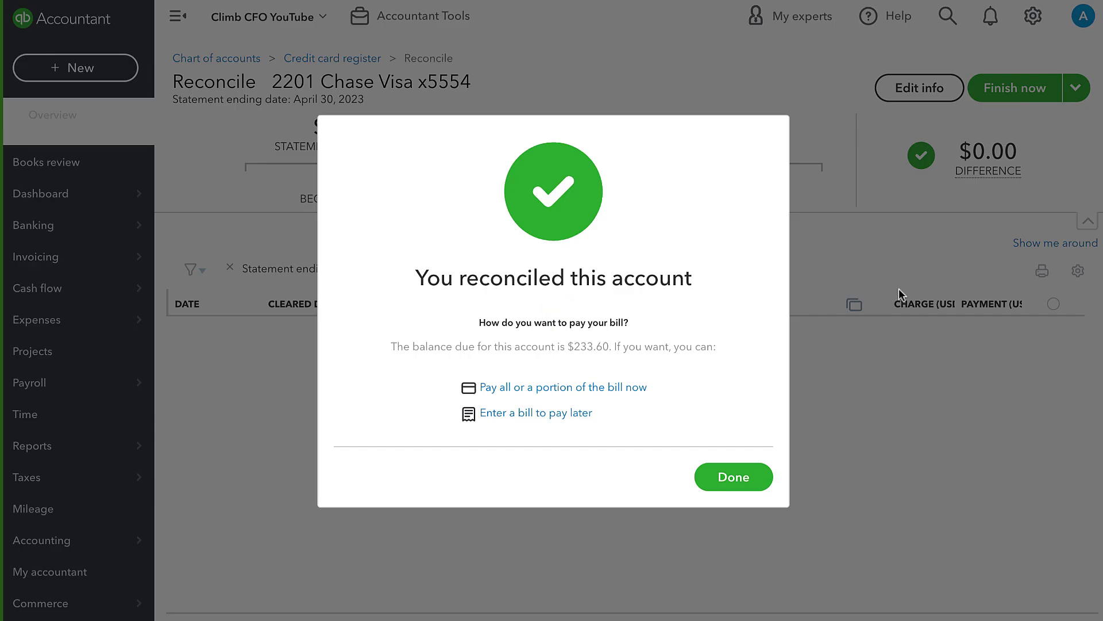
{"action": "left_click", "coordinate": [737, 482]}
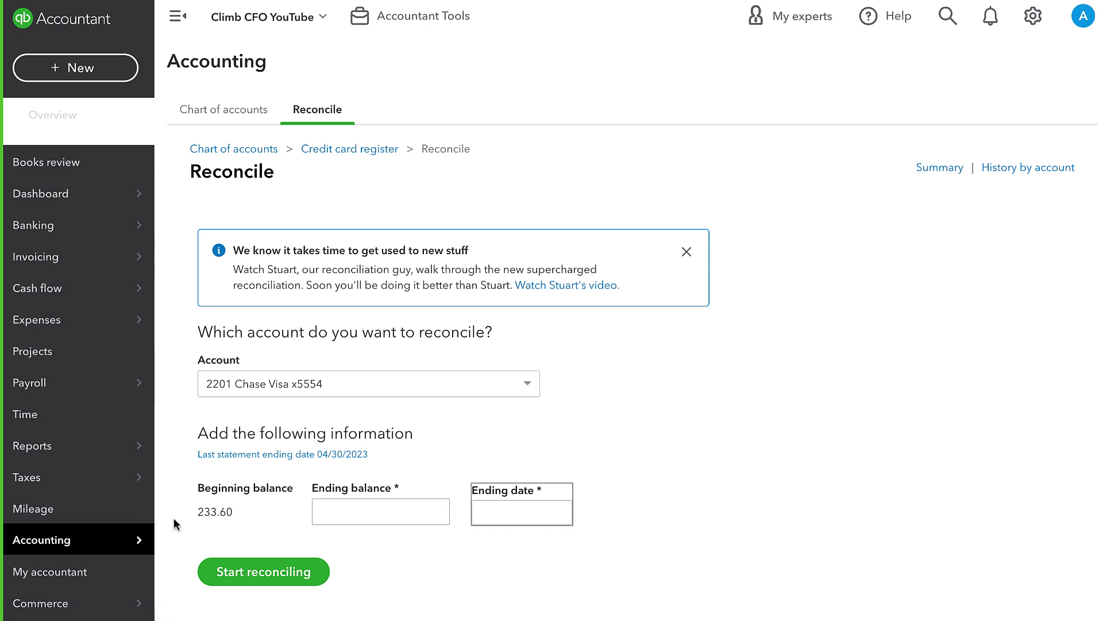
- Open the 1001 Chase Checking x4545 register from the Chart of accounts
{"action": "mouse_move", "coordinate": [119, 553]}
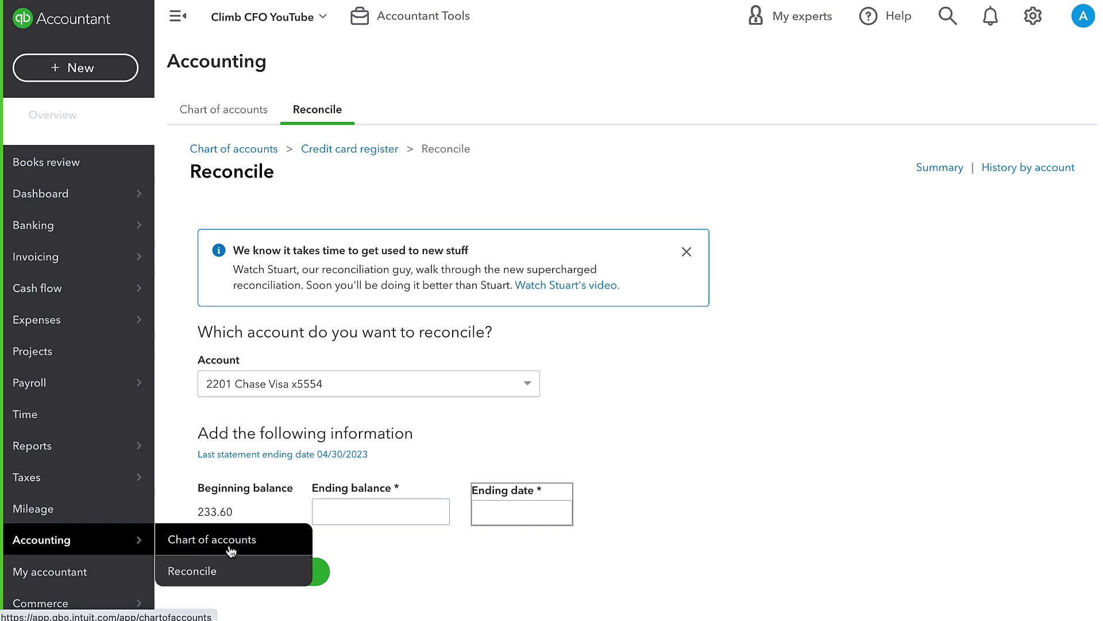
{"action": "left_click", "coordinate": [216, 544]}
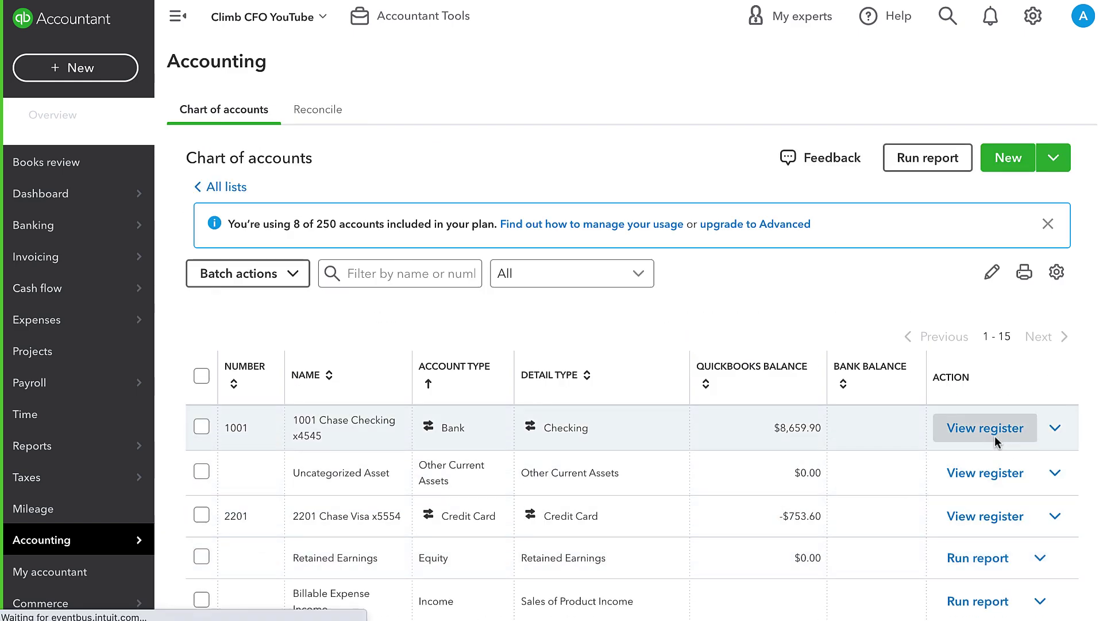
{"action": "left_click", "coordinate": [994, 436]}
- Compare the two 04/22/2023 $987.20 credit card payments in the checking register
{"action": "scroll", "coordinate": [863, 430], "scroll_direction": "down", "scroll_amount": 3}
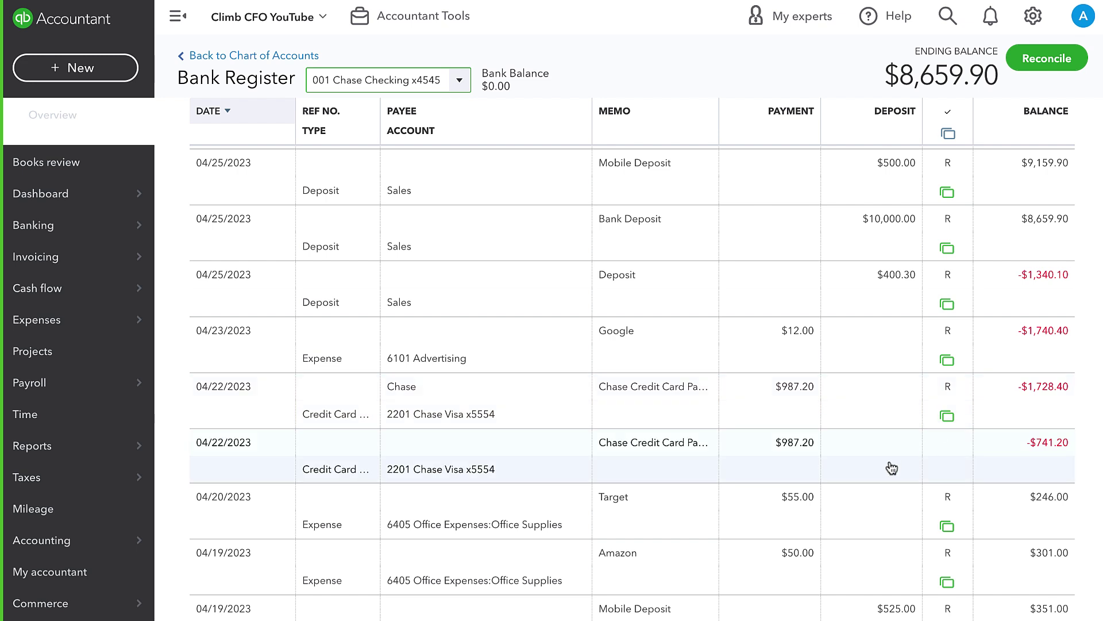
{"action": "scroll", "coordinate": [882, 465], "scroll_direction": "down", "scroll_amount": 1}
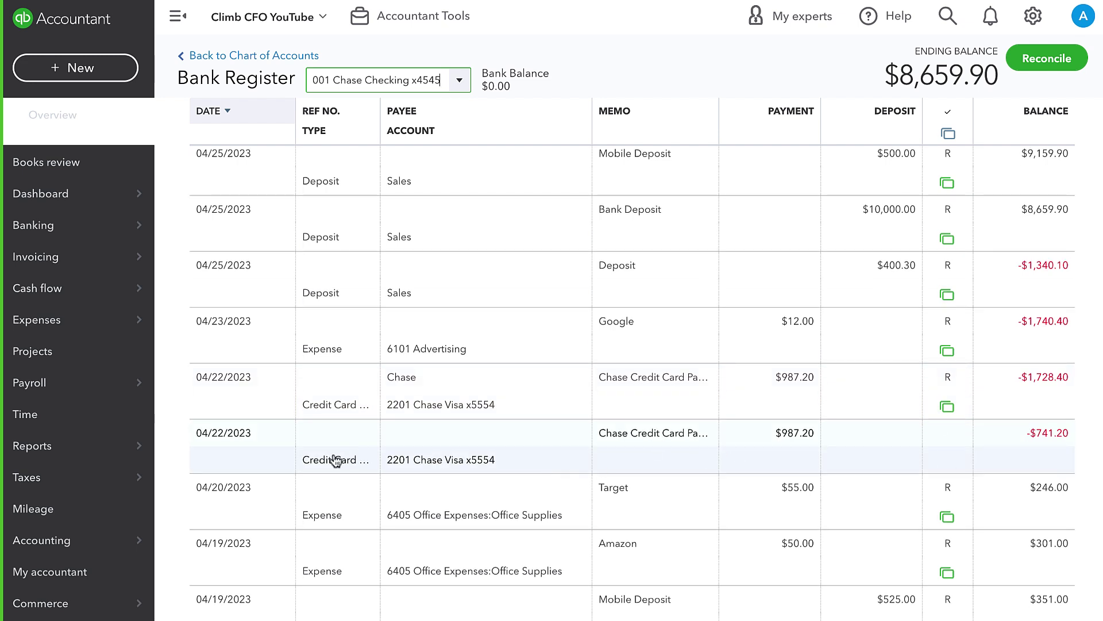
{"action": "left_click", "coordinate": [611, 470]}
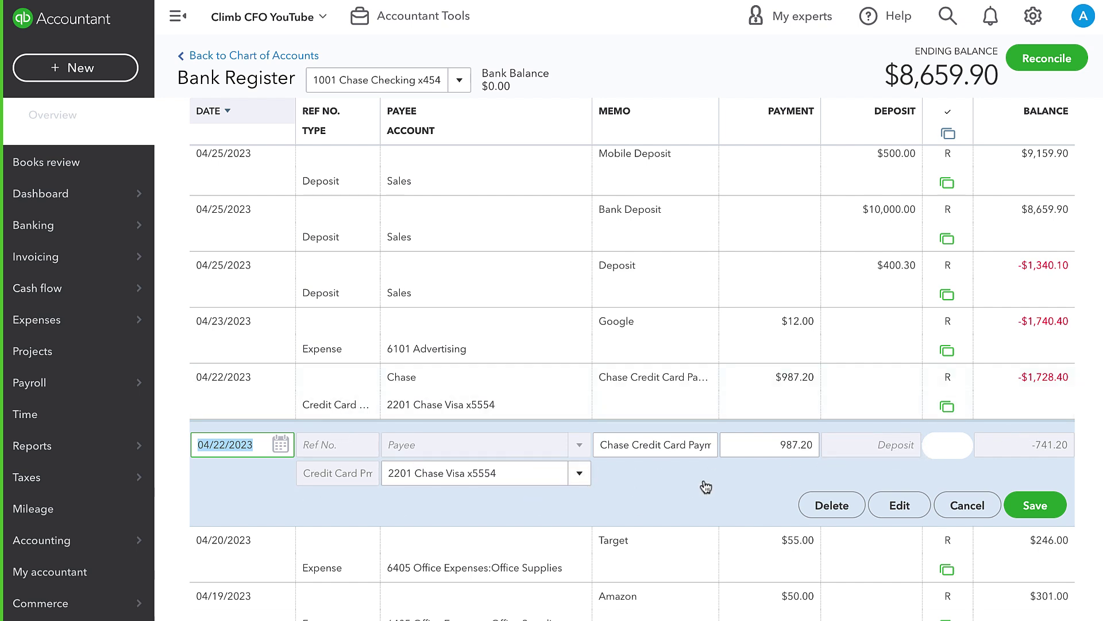
{"action": "left_click", "coordinate": [411, 411]}
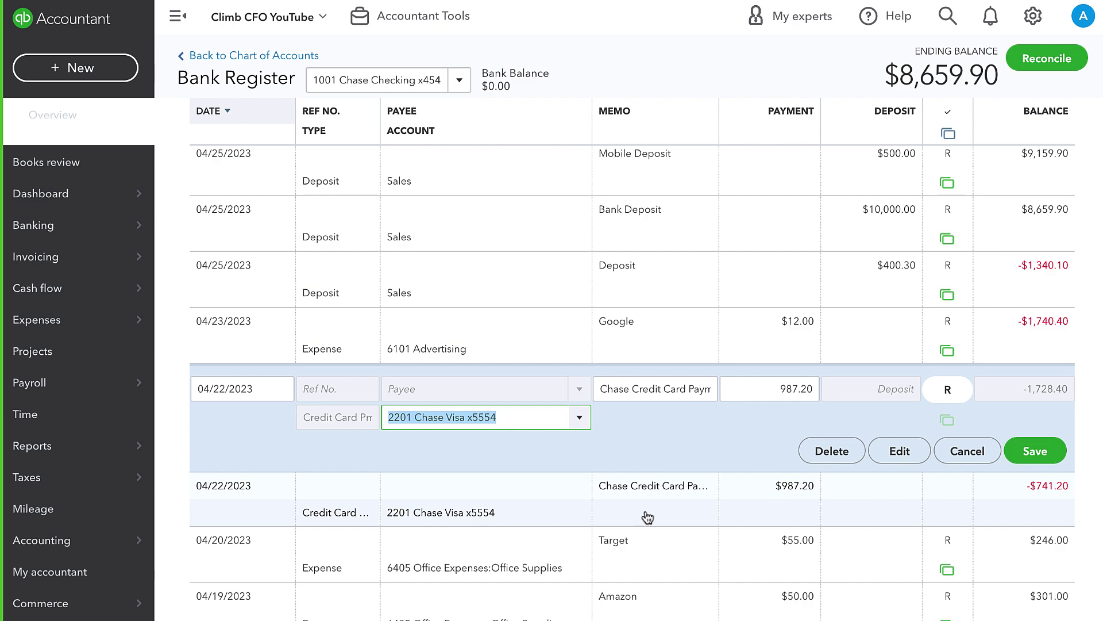
{"action": "scroll", "coordinate": [475, 527], "scroll_direction": "up", "scroll_amount": 3}
- Switch to the 2201 Chase Visa register and note its -$753.60 ending balance
{"action": "left_click", "coordinate": [432, 80]}
{"action": "type", "text": "chas"}
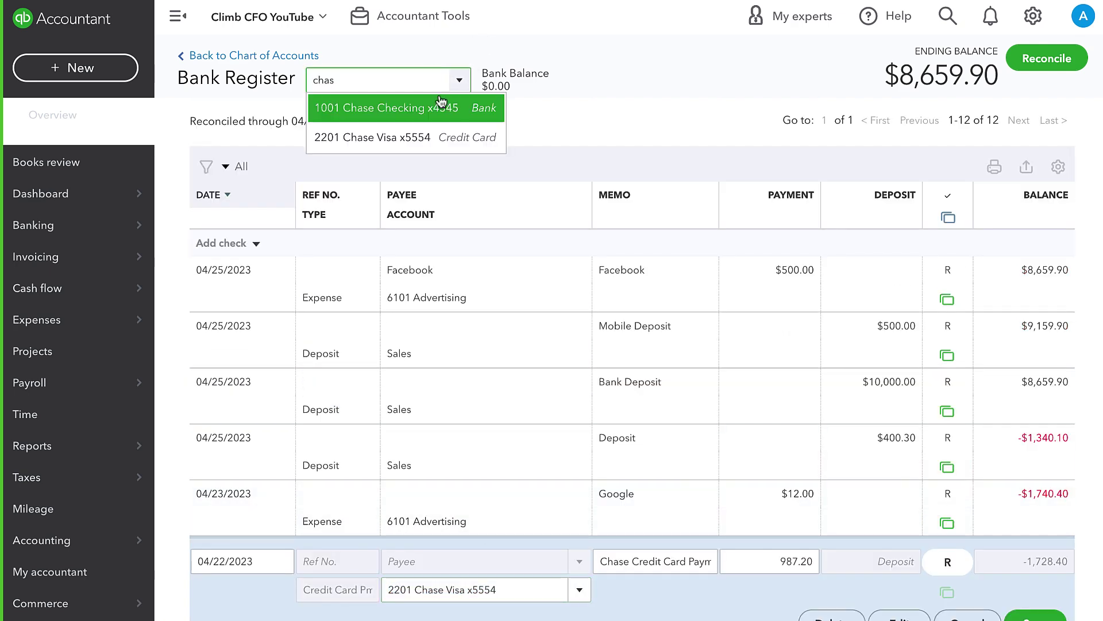
{"action": "left_click", "coordinate": [438, 139]}
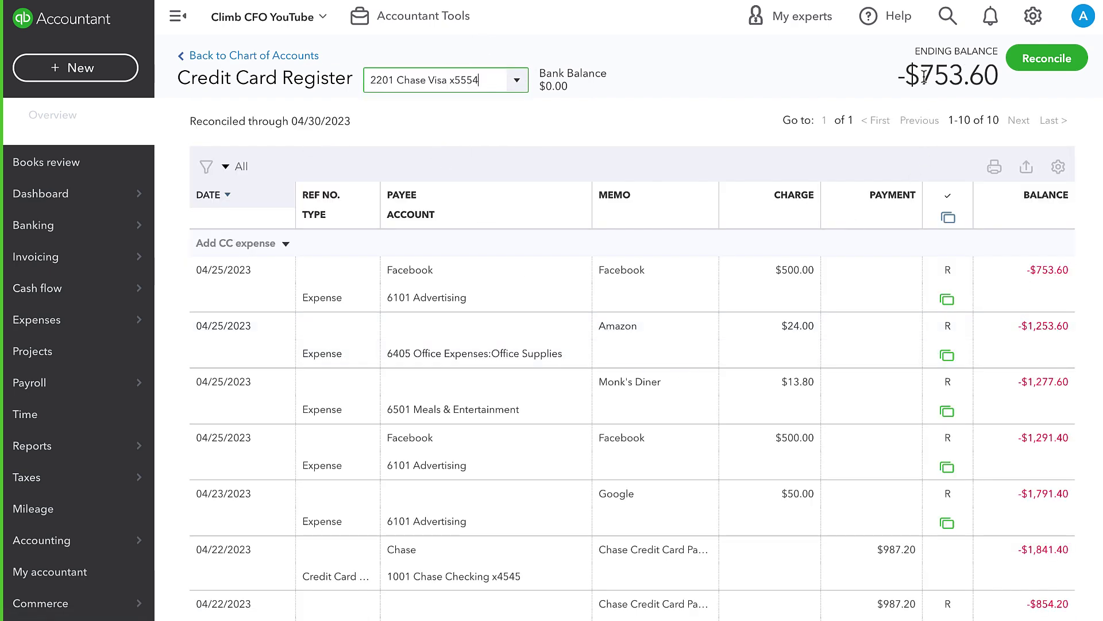
{"action": "left_click_drag", "start_coordinate": [914, 74], "coordinate": [1008, 70]}
{"action": "left_click_drag", "start_coordinate": [900, 76], "coordinate": [1003, 77]}
{"action": "left_click", "coordinate": [965, 81]}
{"action": "scroll", "coordinate": [902, 419], "scroll_direction": "down", "scroll_amount": 2}
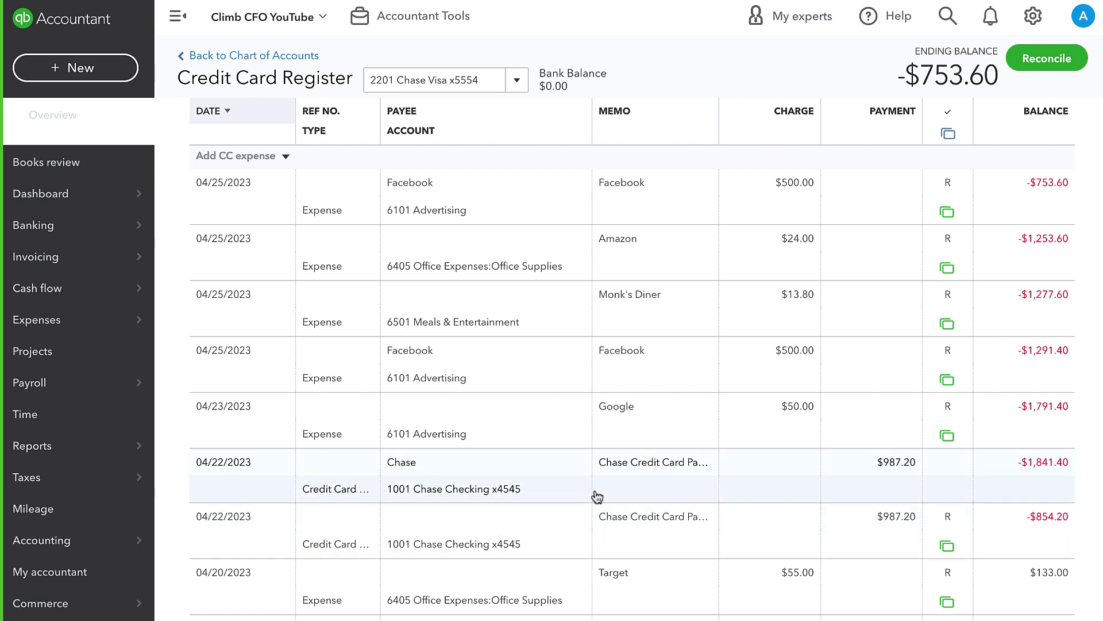
- Delete the unreconciled 04/22 $987.20 payment, bringing the card balance to $233.60
{"action": "left_click", "coordinate": [554, 488]}
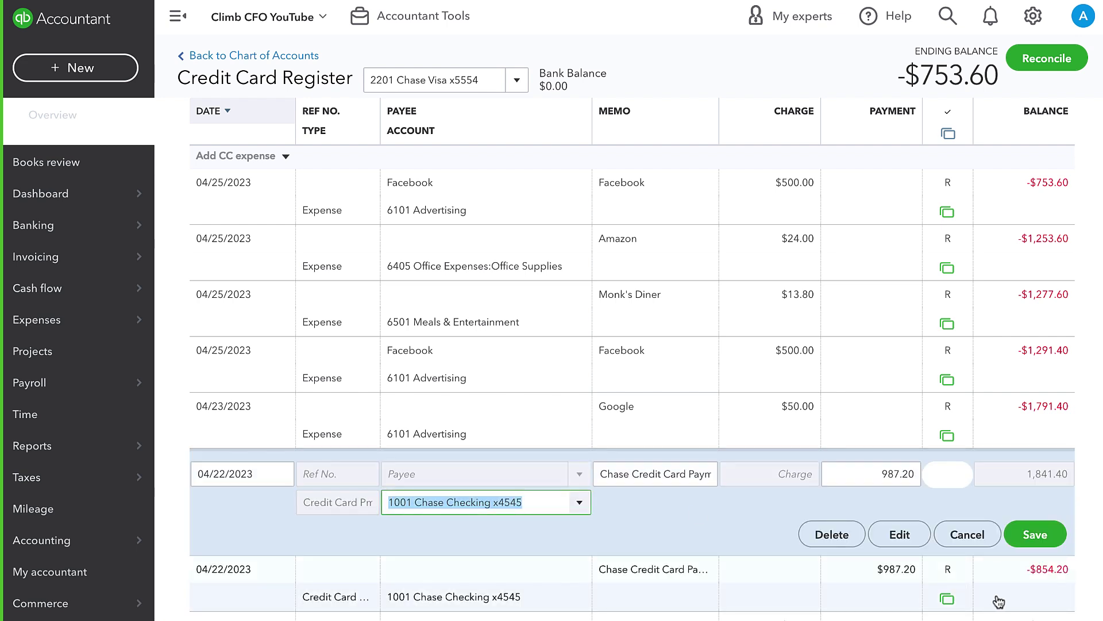
{"action": "left_click", "coordinate": [905, 534]}
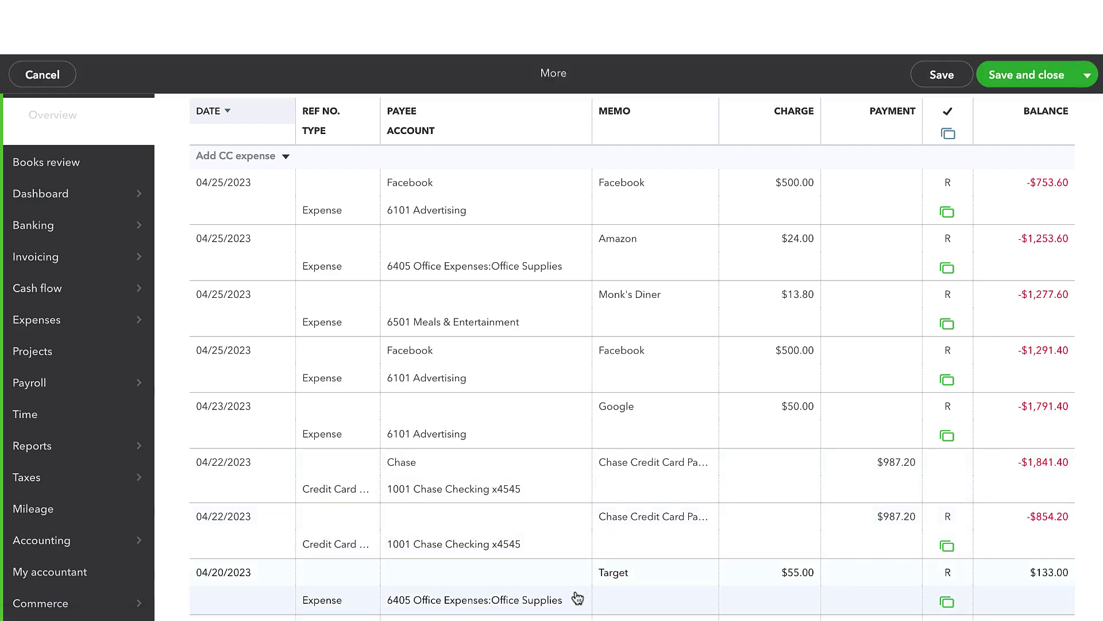
{"action": "left_click", "coordinate": [564, 607]}
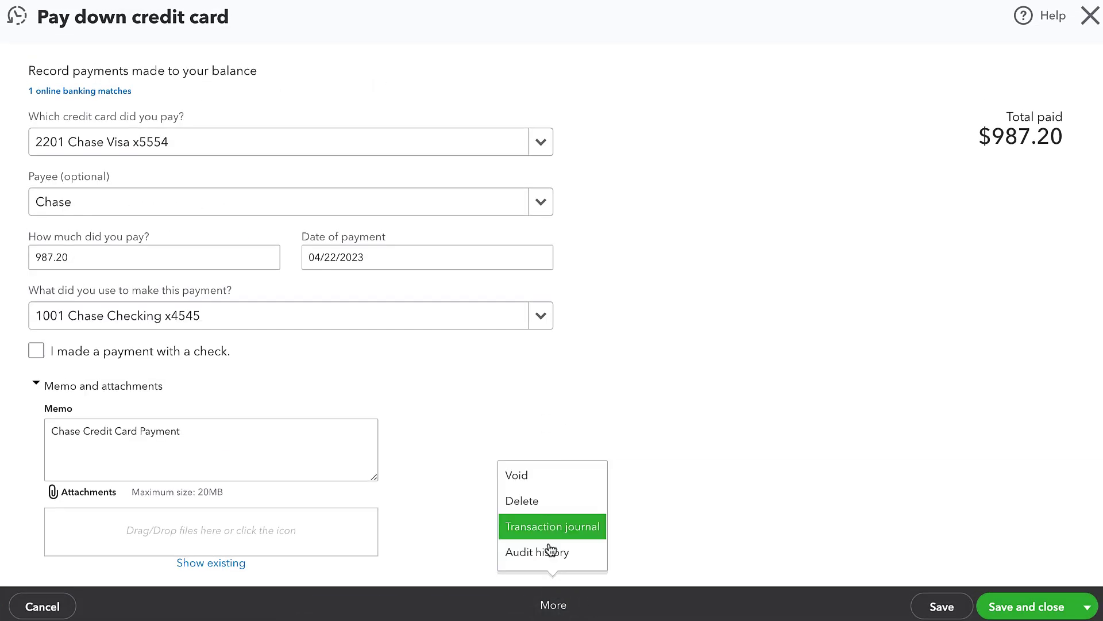
{"action": "left_click", "coordinate": [539, 500]}
{"action": "left_click", "coordinate": [711, 367]}
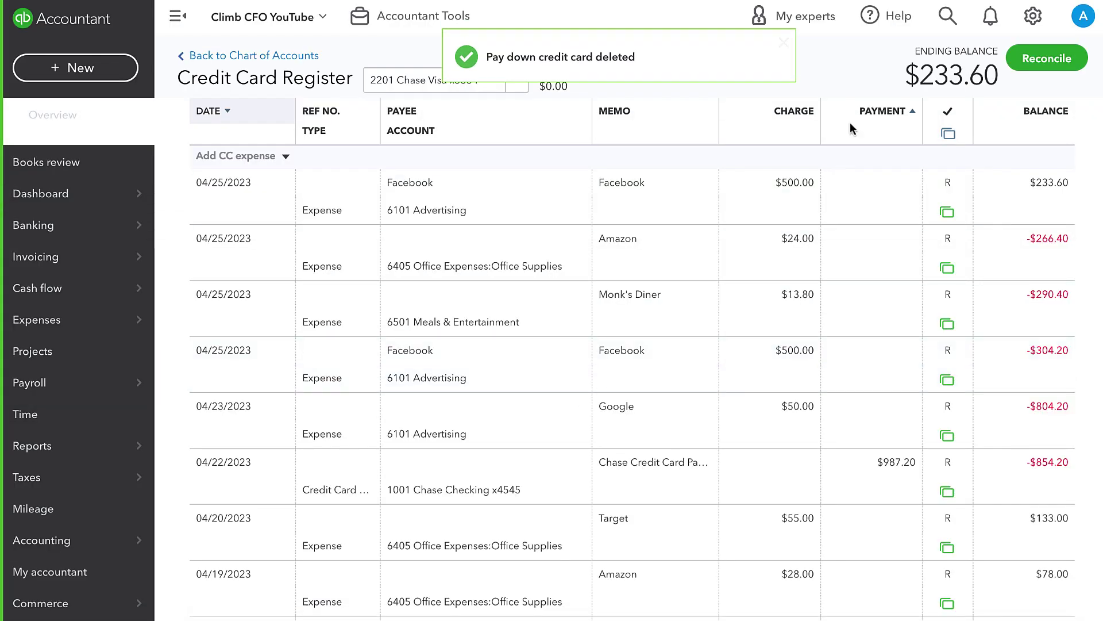
{"action": "left_click_drag", "start_coordinate": [926, 89], "coordinate": [1003, 89]}
{"action": "left_click", "coordinate": [834, 87]}
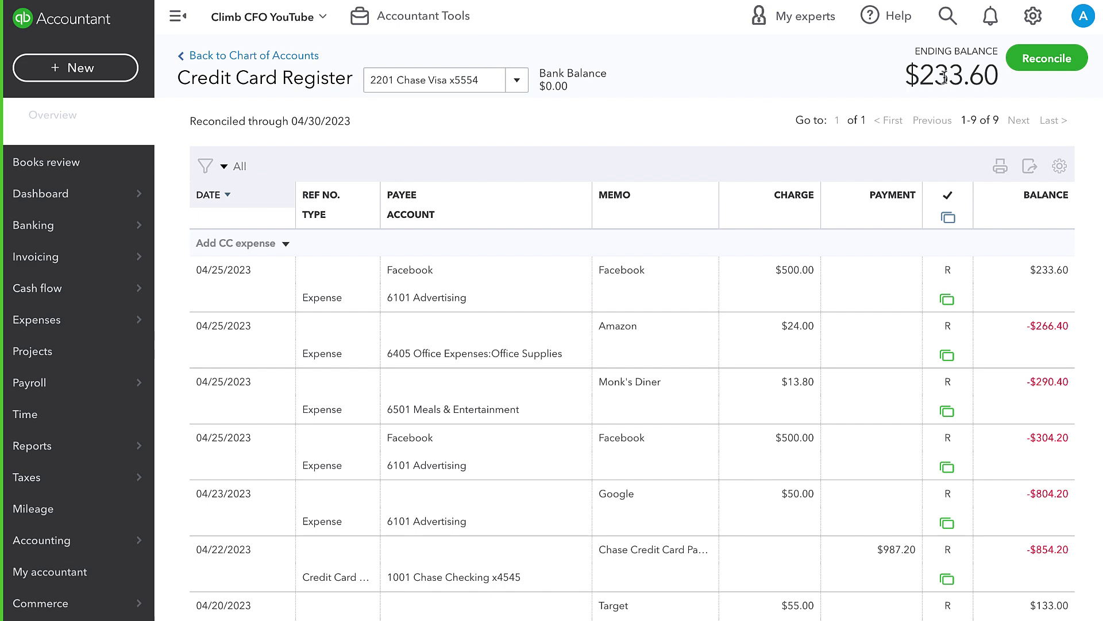
- Return to the 1001 Chase Checking register, now ending at $9,647.10
{"action": "left_click", "coordinate": [512, 87]}
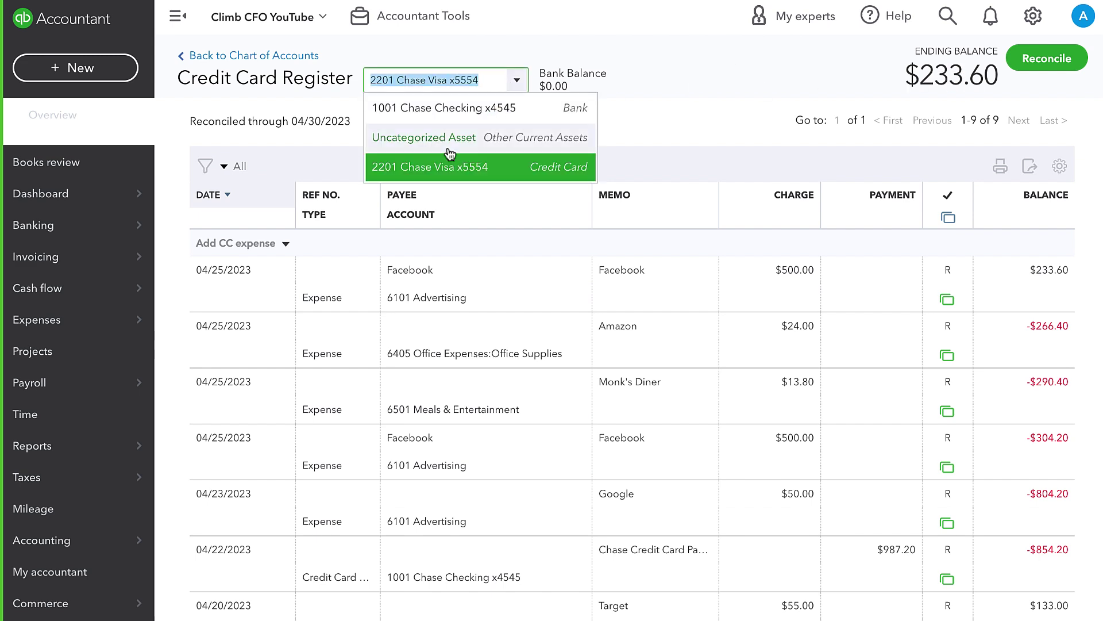
{"action": "left_click", "coordinate": [448, 108]}
{"action": "left_click_drag", "start_coordinate": [888, 76], "coordinate": [980, 76]}
{"action": "left_click", "coordinate": [977, 78]}
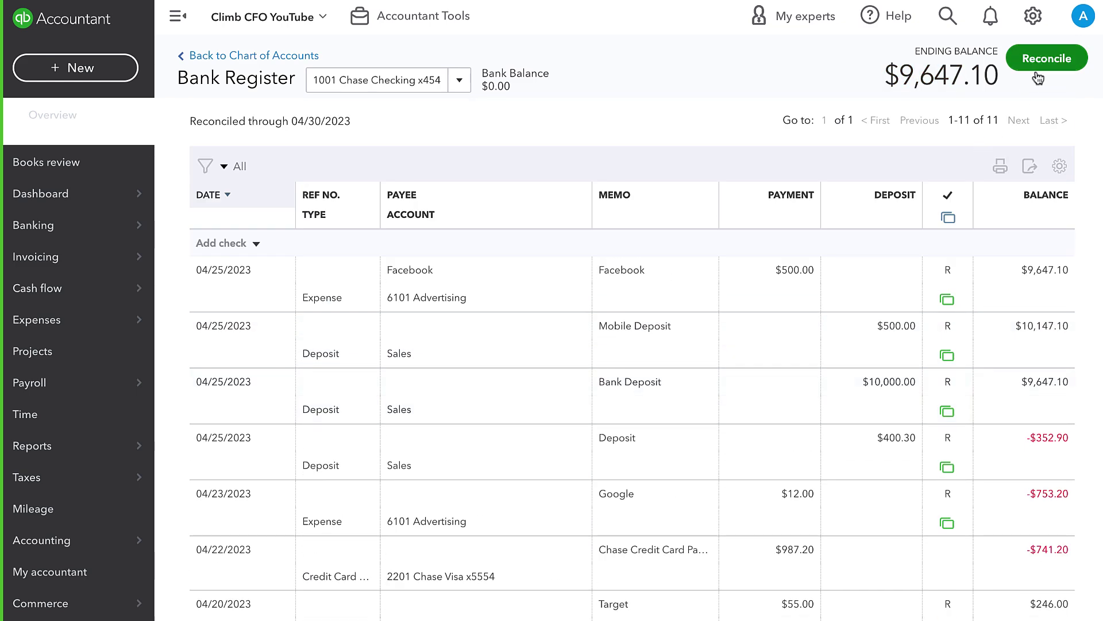
- Start reconciling Chase Checking and note the not-ready-to-reconcile warning
{"action": "left_click", "coordinate": [1042, 73]}
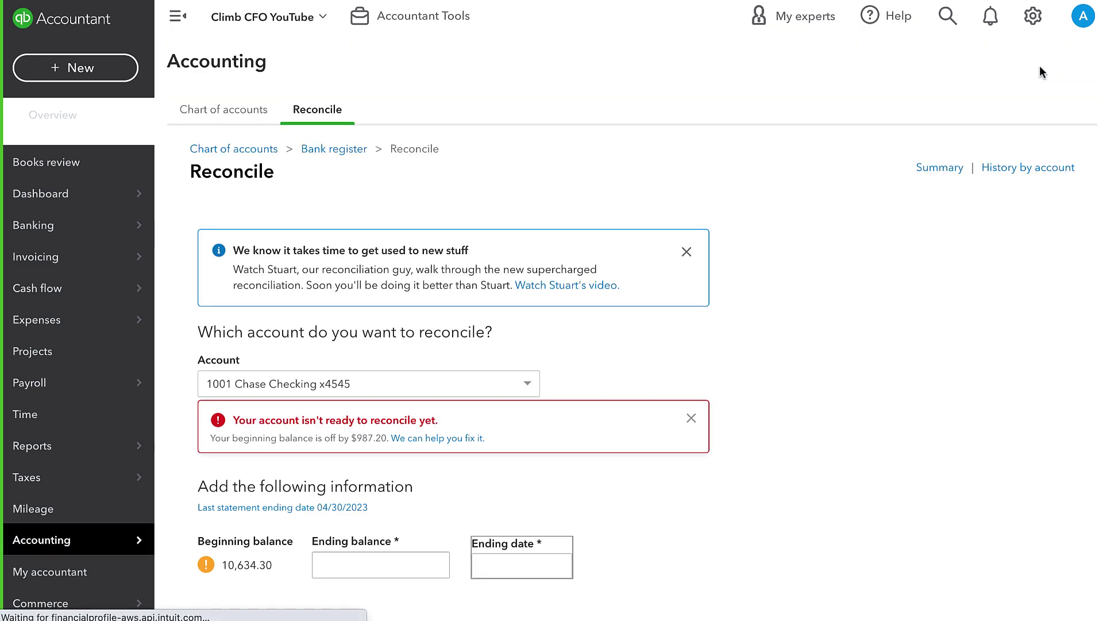
{"action": "scroll", "coordinate": [494, 385], "scroll_direction": "down", "scroll_amount": 1}
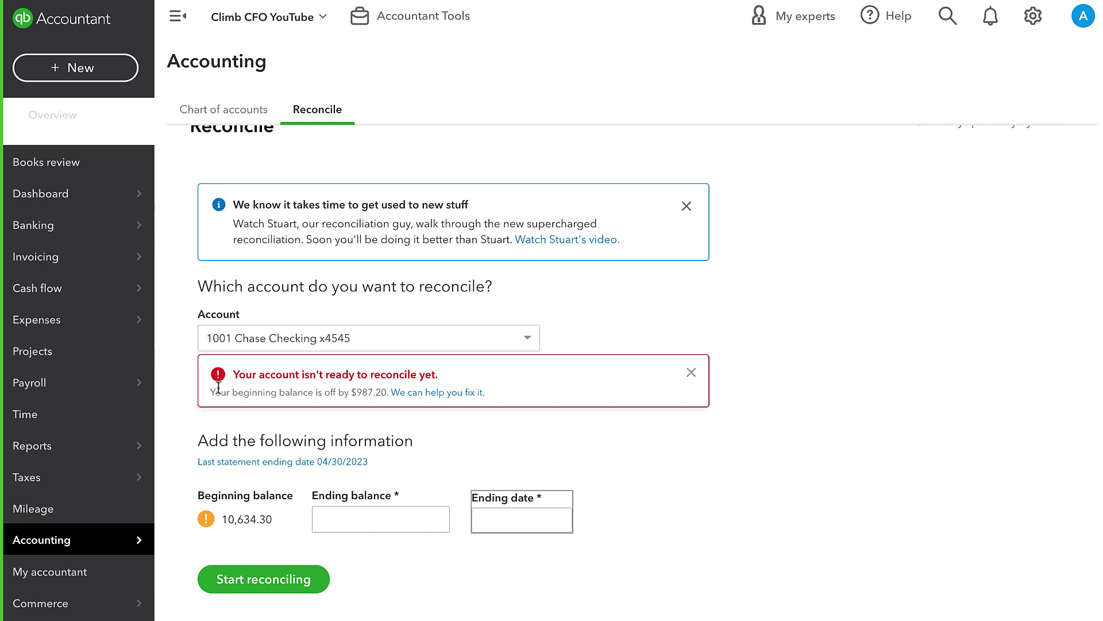
{"action": "left_click_drag", "start_coordinate": [218, 391], "coordinate": [493, 394]}
{"action": "left_click_drag", "start_coordinate": [391, 392], "coordinate": [483, 394]}
{"action": "left_click", "coordinate": [297, 393]}
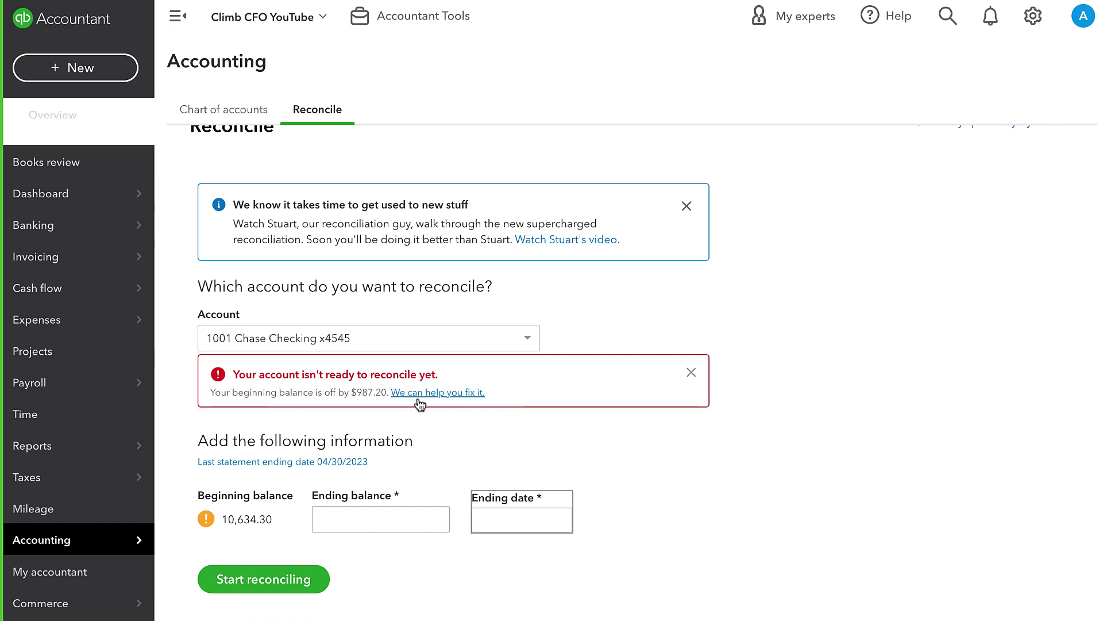
- View the discrepancy report showing the deleted $987.20 payment, then review the beginning balance
{"action": "left_click", "coordinate": [419, 395]}
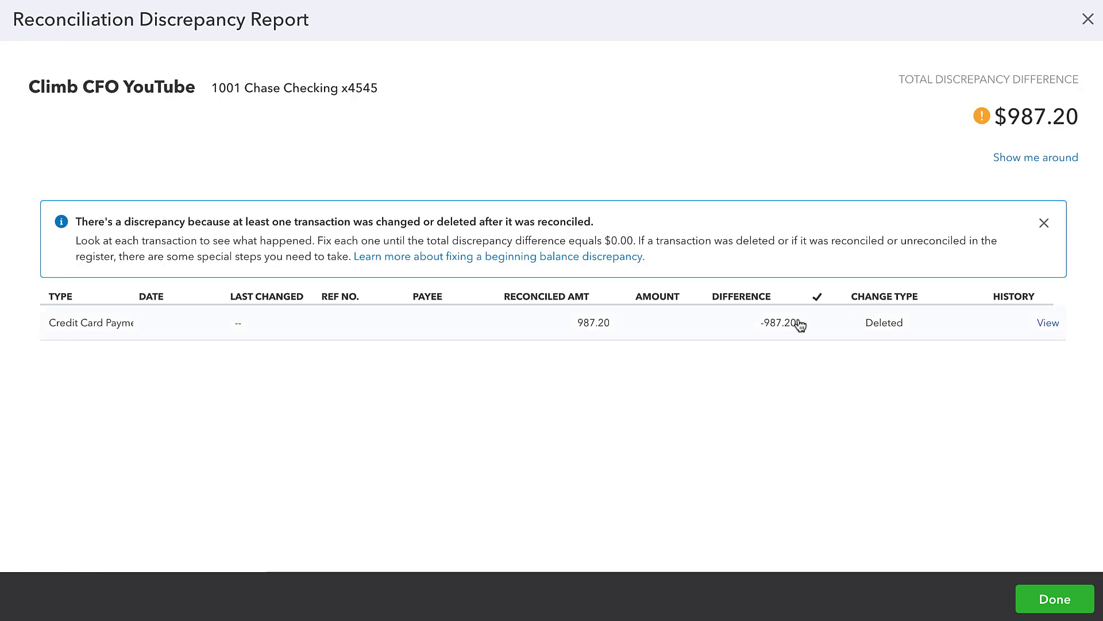
{"action": "left_click", "coordinate": [1088, 19]}
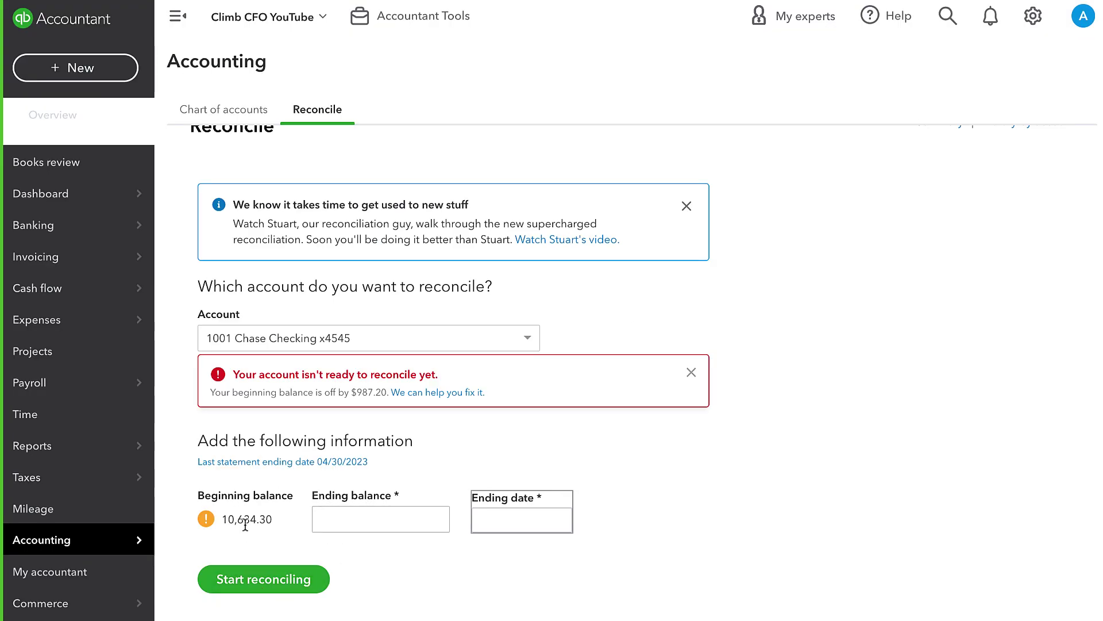
{"action": "left_click", "coordinate": [278, 523]}
{"action": "scroll", "coordinate": [738, 360], "scroll_direction": "up", "scroll_amount": 1}
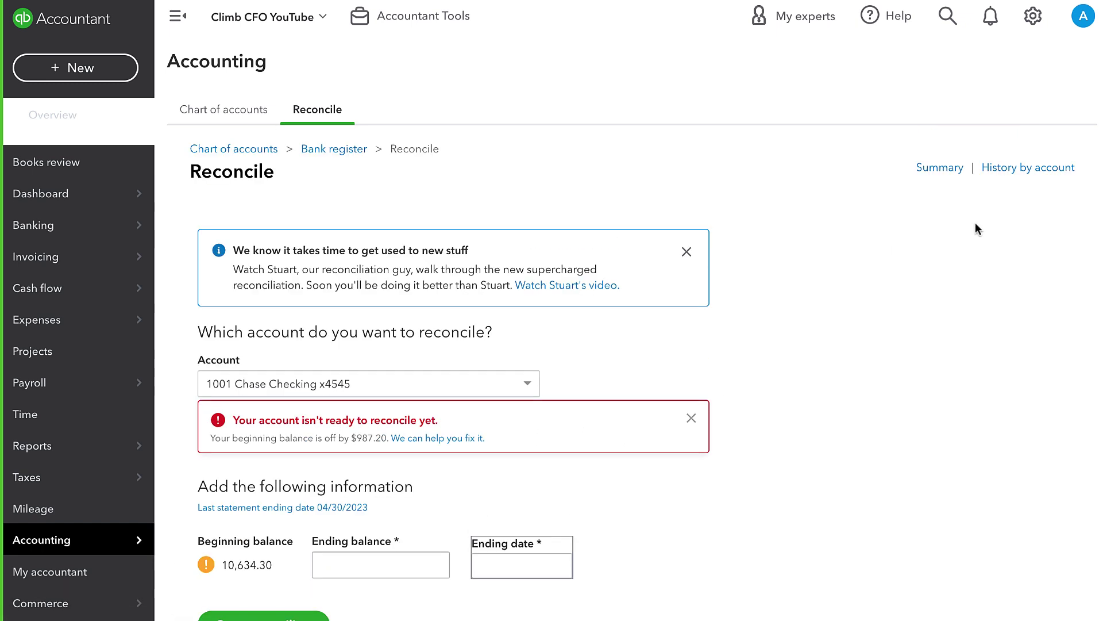
{"action": "scroll", "coordinate": [845, 313], "scroll_direction": "down", "scroll_amount": 1}
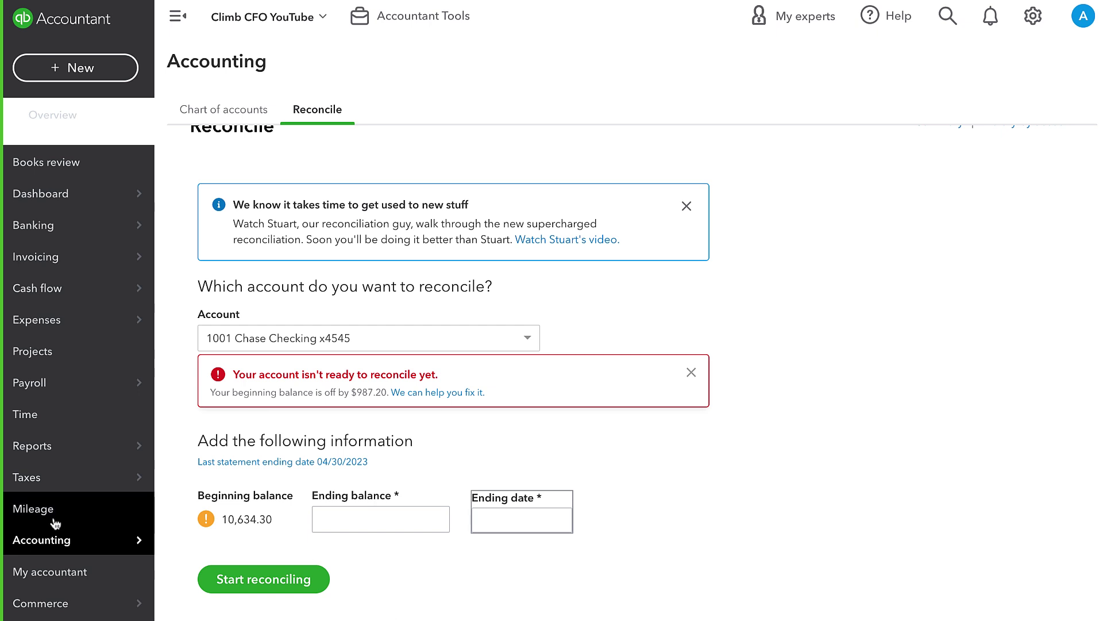
{"action": "scroll", "coordinate": [981, 429], "scroll_direction": "up", "scroll_amount": 1}
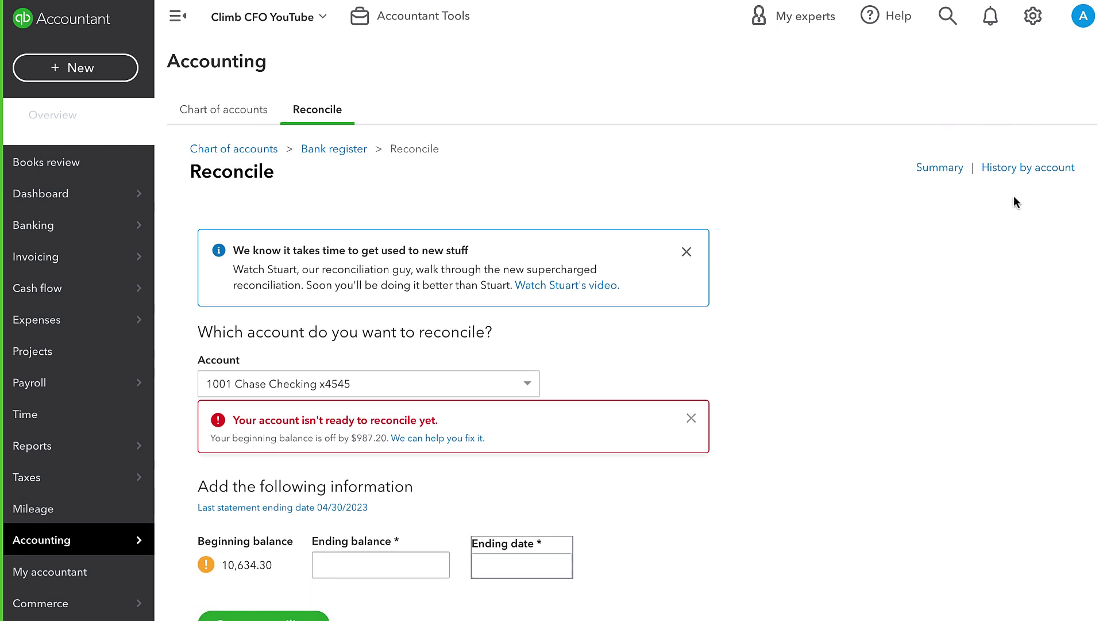
- Check the 04/30/2023 checking reconciliation history without undoing it, then return to Chart of accounts
{"action": "left_click", "coordinate": [1029, 169]}
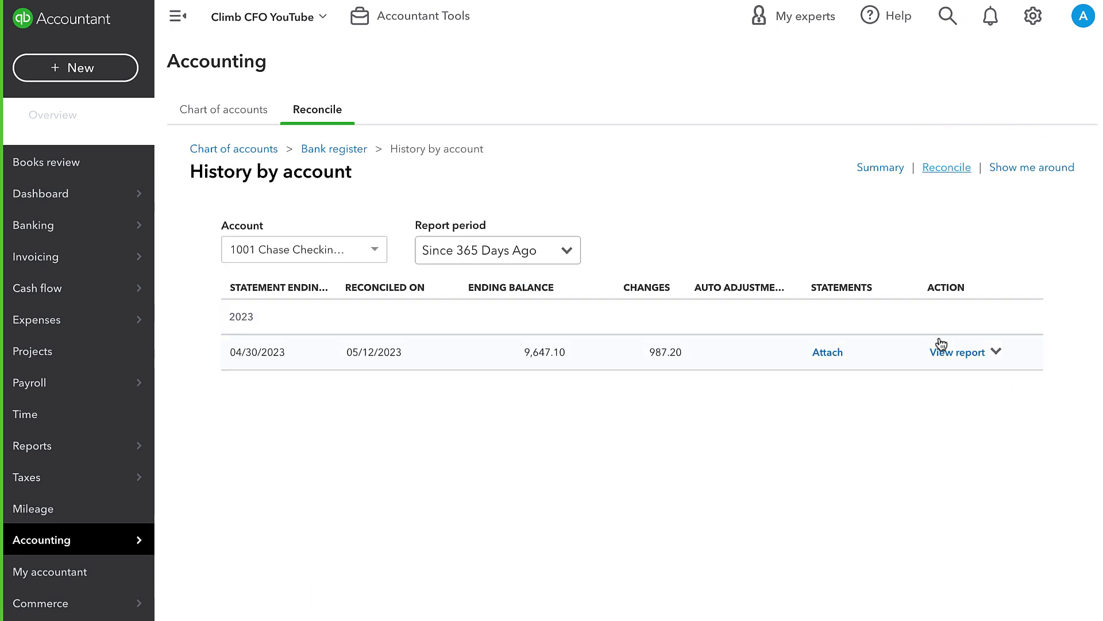
{"action": "left_click", "coordinate": [996, 353]}
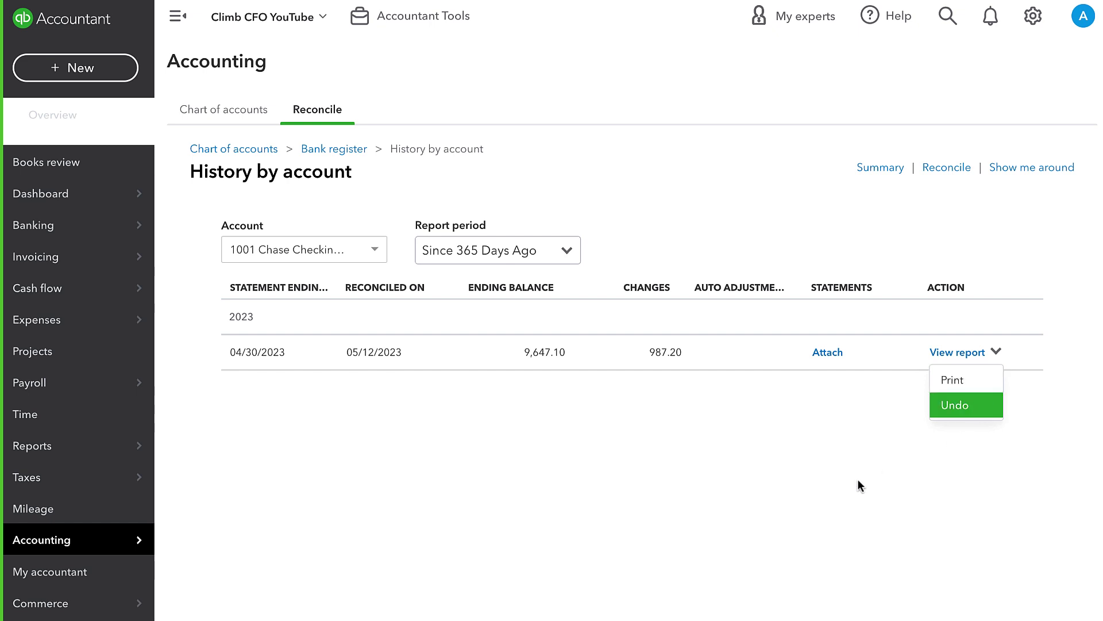
{"action": "left_click", "coordinate": [898, 488]}
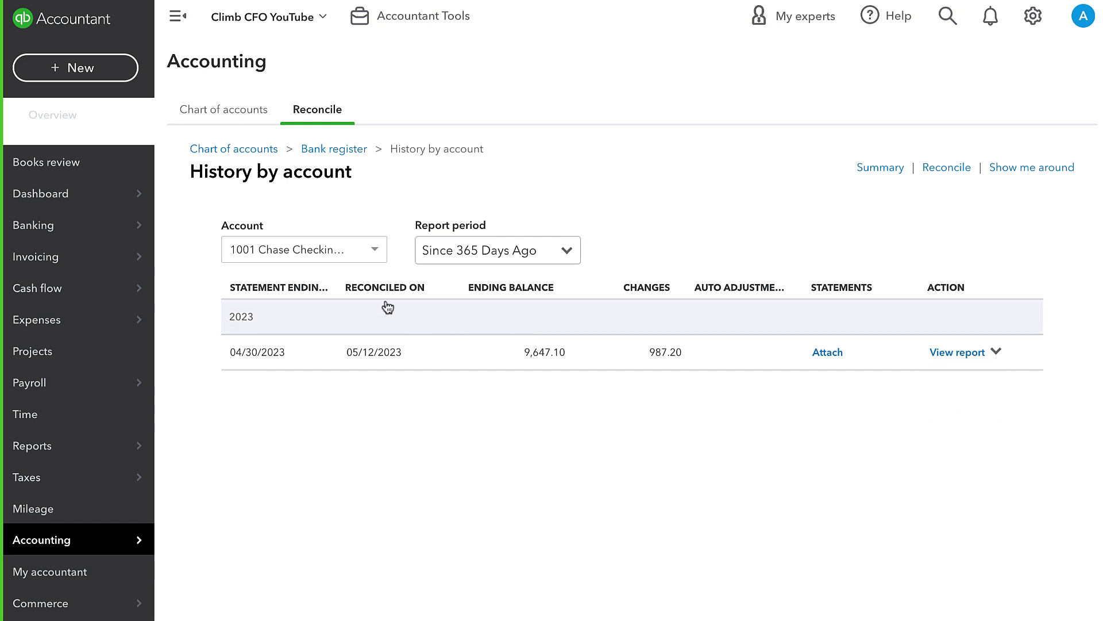
{"action": "left_click", "coordinate": [264, 151]}
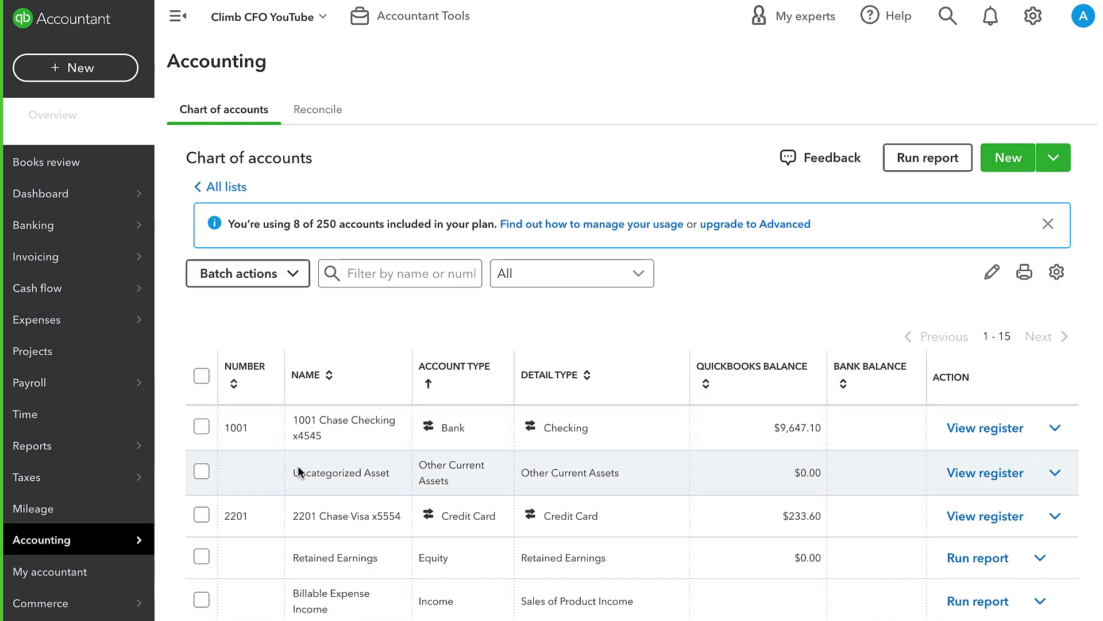
- Set the 04/22 $987.20 Chase Credit Card Payment's status to R in the checking register and save
{"action": "left_click", "coordinate": [1016, 428]}
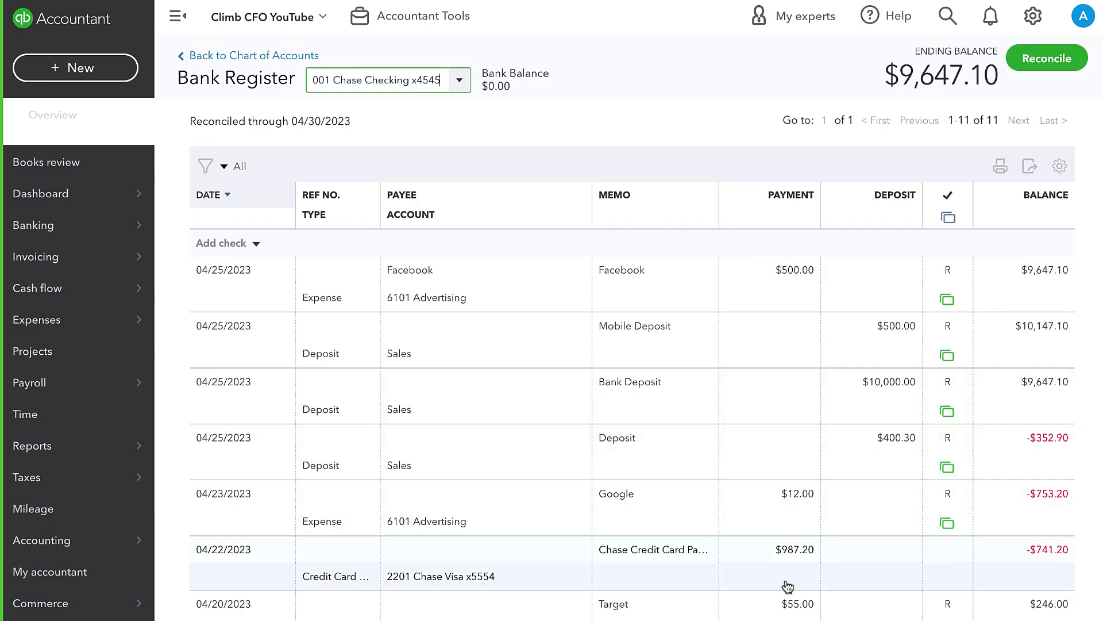
{"action": "left_click", "coordinate": [722, 562]}
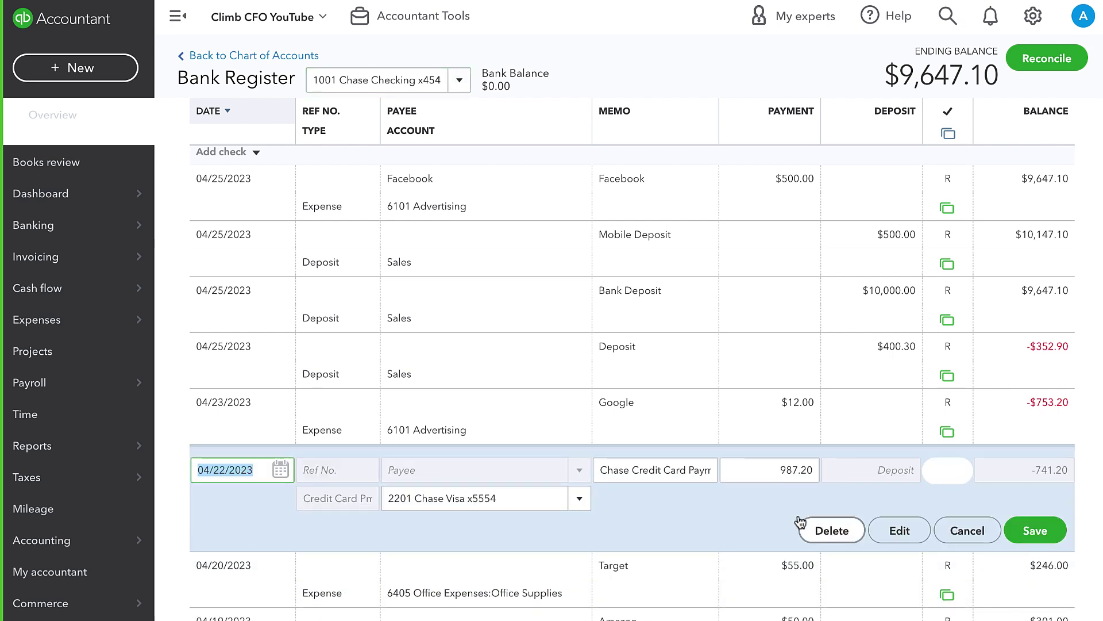
{"action": "left_click", "coordinate": [948, 481]}
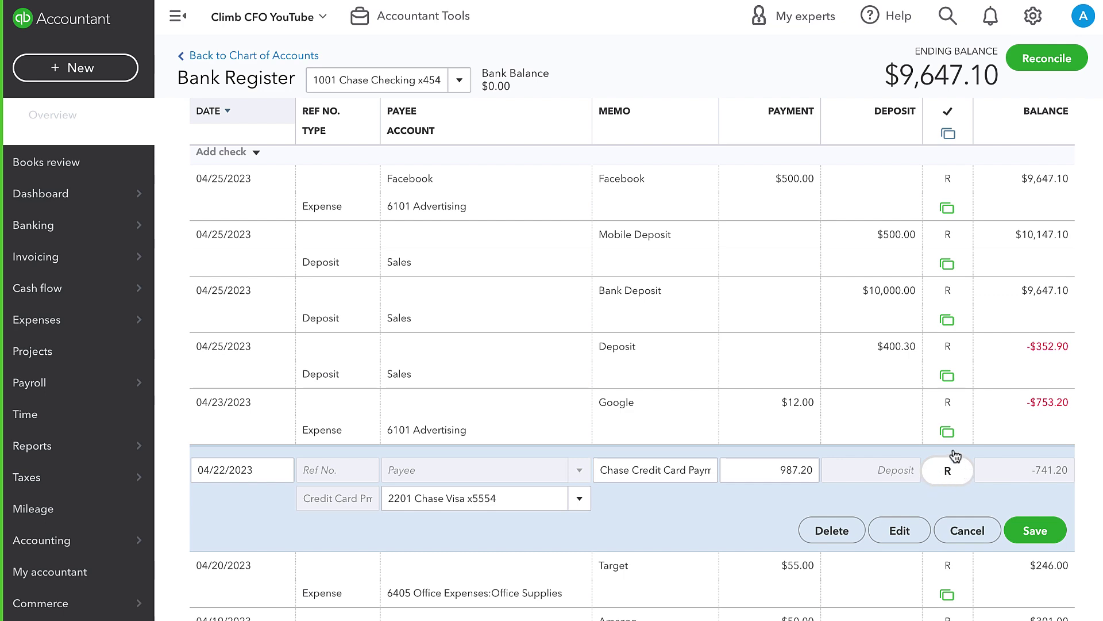
{"action": "left_click", "coordinate": [1044, 538]}
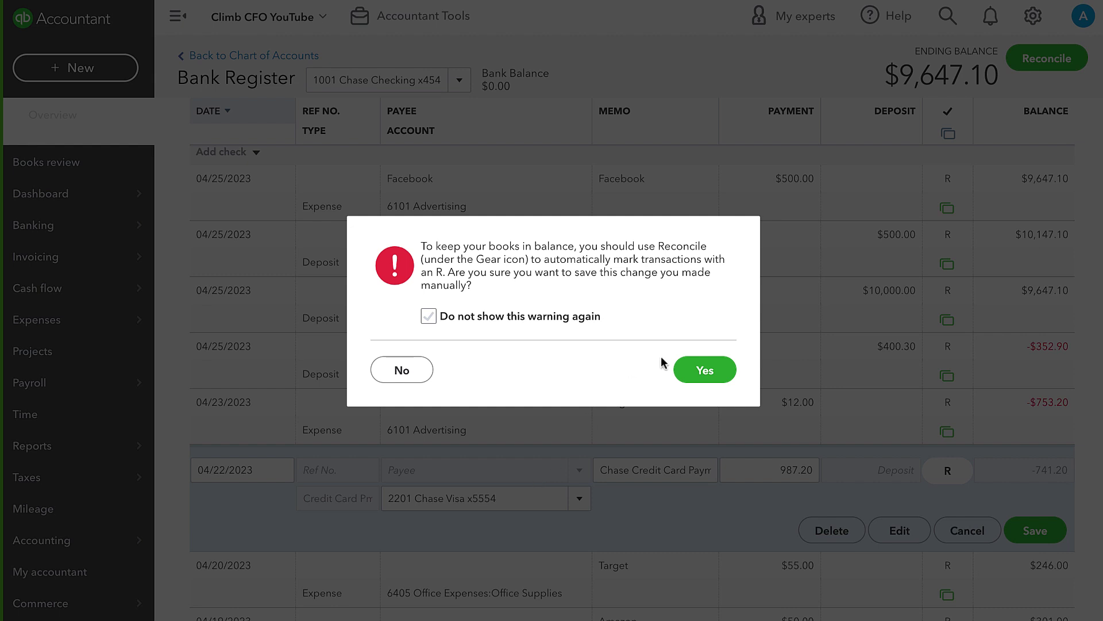
{"action": "left_click", "coordinate": [703, 383]}
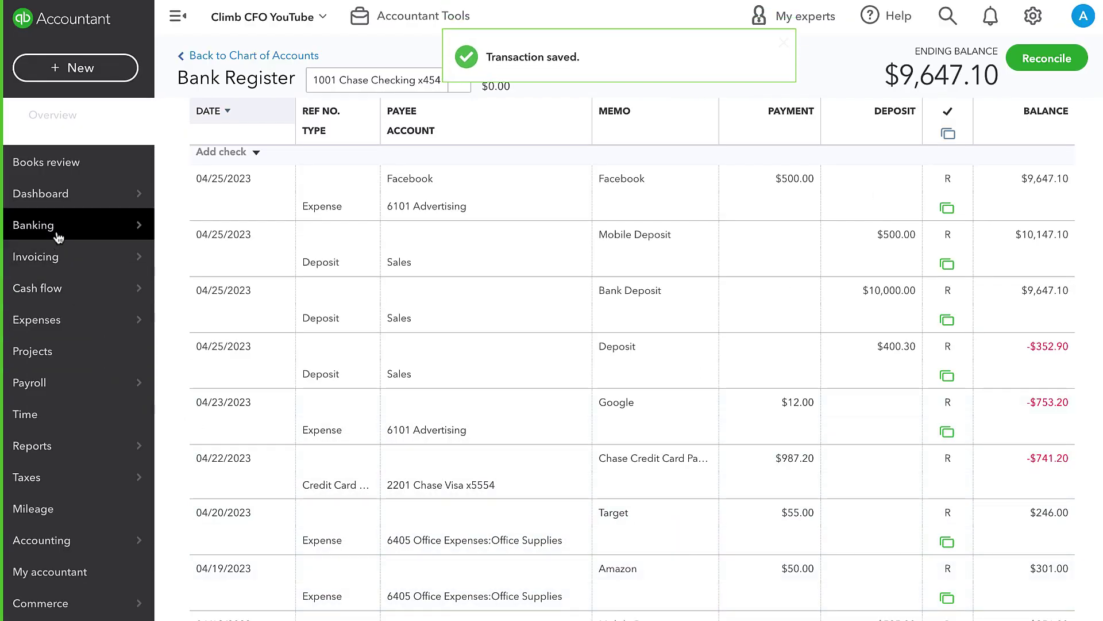
{"action": "mouse_move", "coordinate": [97, 446]}
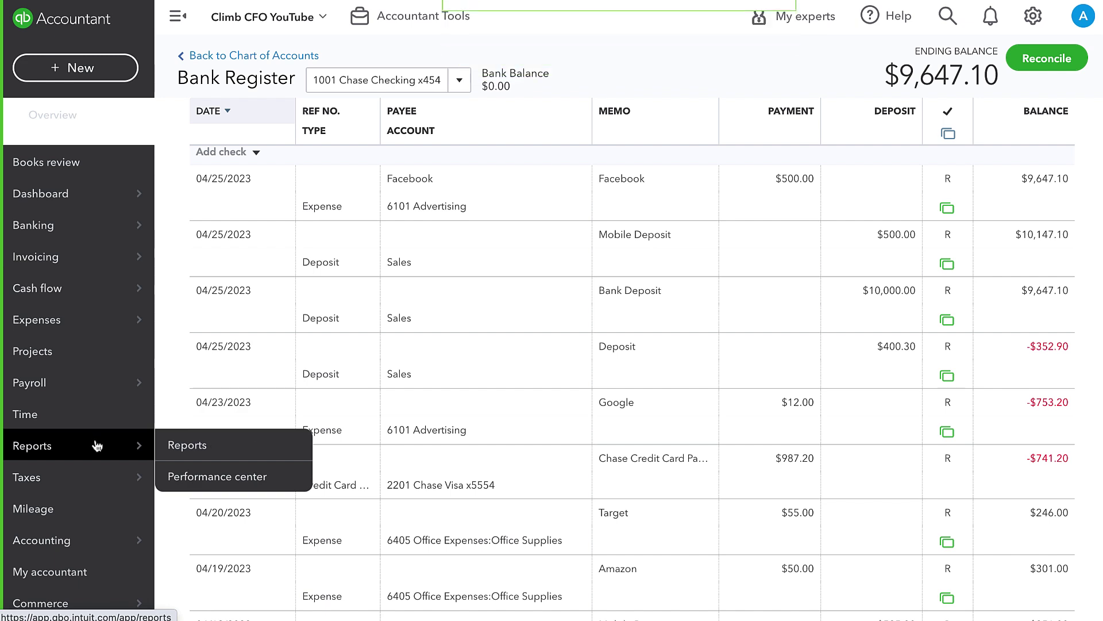
- Open the Reconcile page for 1001 Chase Checking x4545, showing the 9,647.10 beginning balance
{"action": "left_click", "coordinate": [1054, 60]}
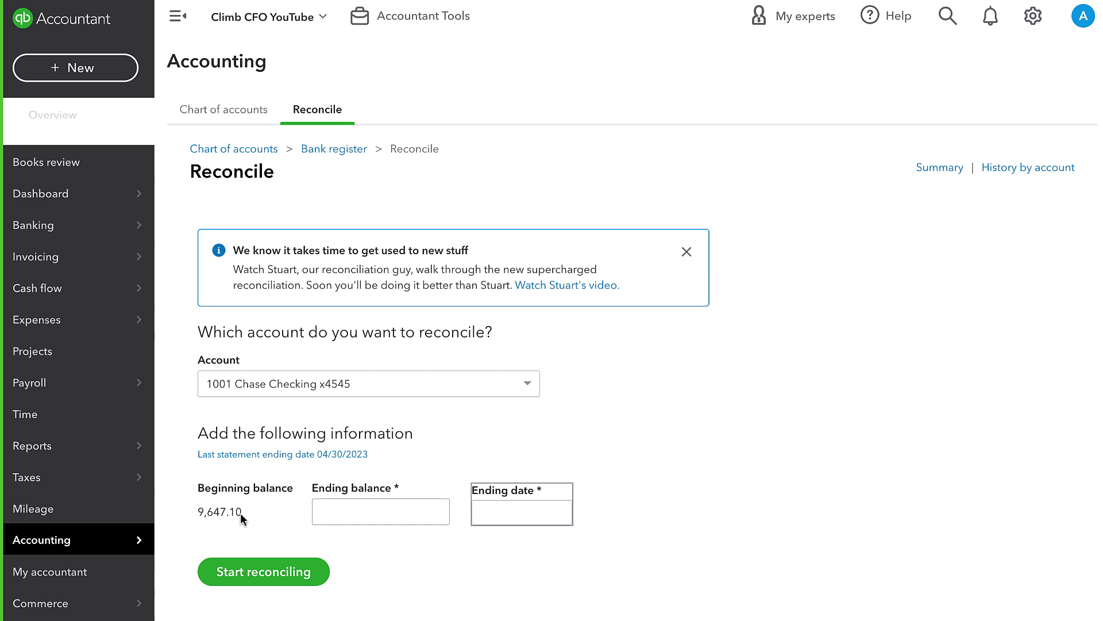
{"action": "mouse_move", "coordinate": [61, 255]}
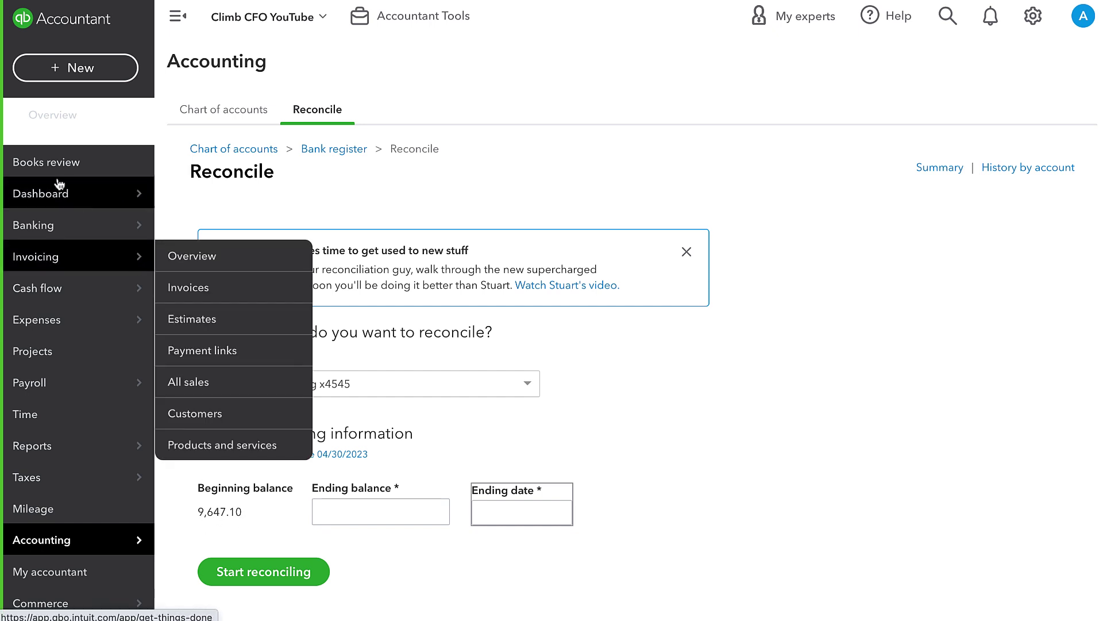
{"action": "mouse_move", "coordinate": [82, 220]}
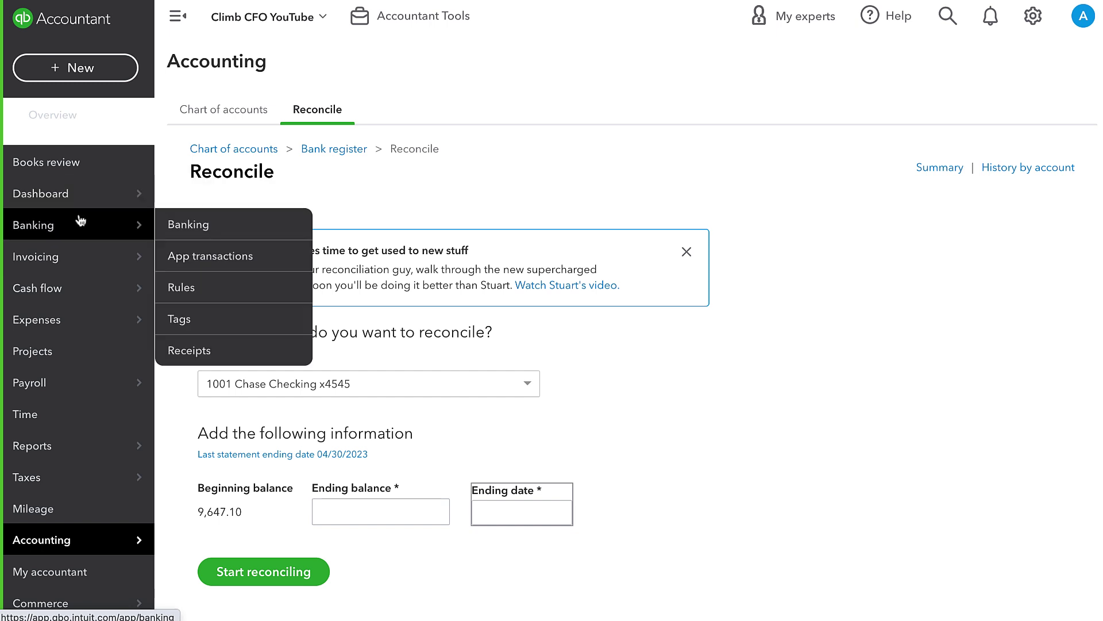
- Locate the $987.20 Chase Credit Card Payment in the 1001 Chase Checking bank feed
{"action": "left_click", "coordinate": [185, 229]}
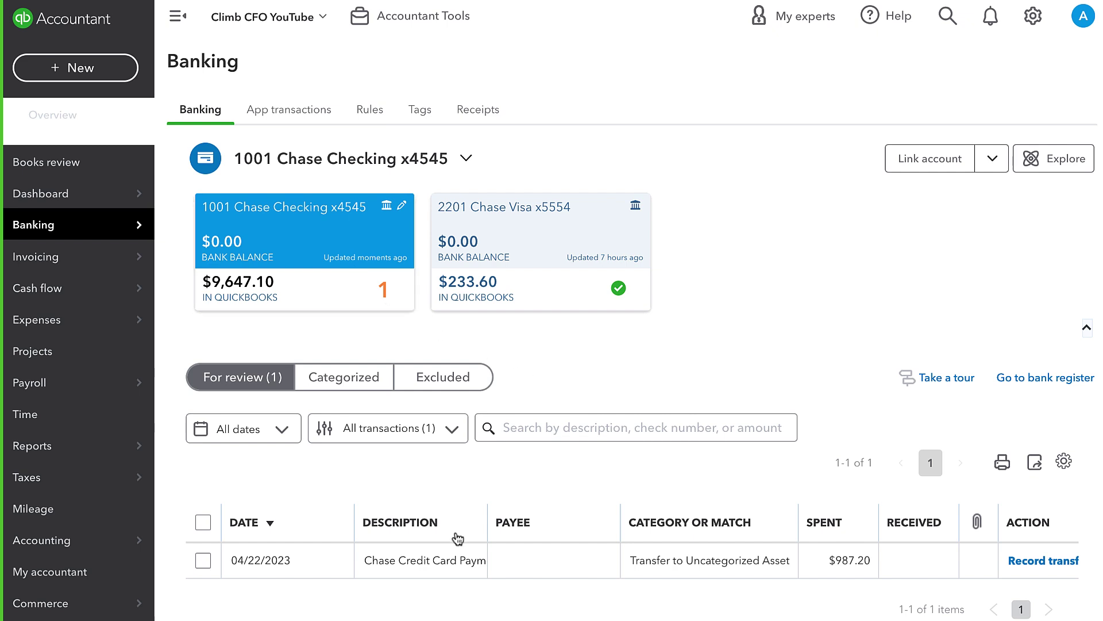
{"action": "scroll", "coordinate": [440, 573], "scroll_direction": "down", "scroll_amount": 1}
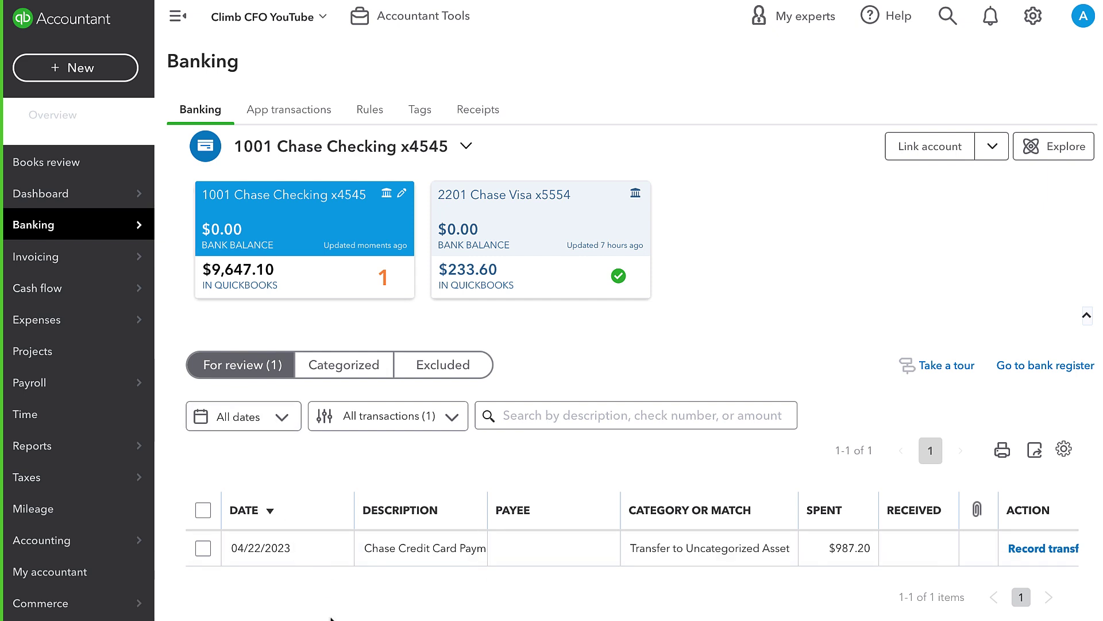
{"action": "left_click", "coordinate": [204, 549]}
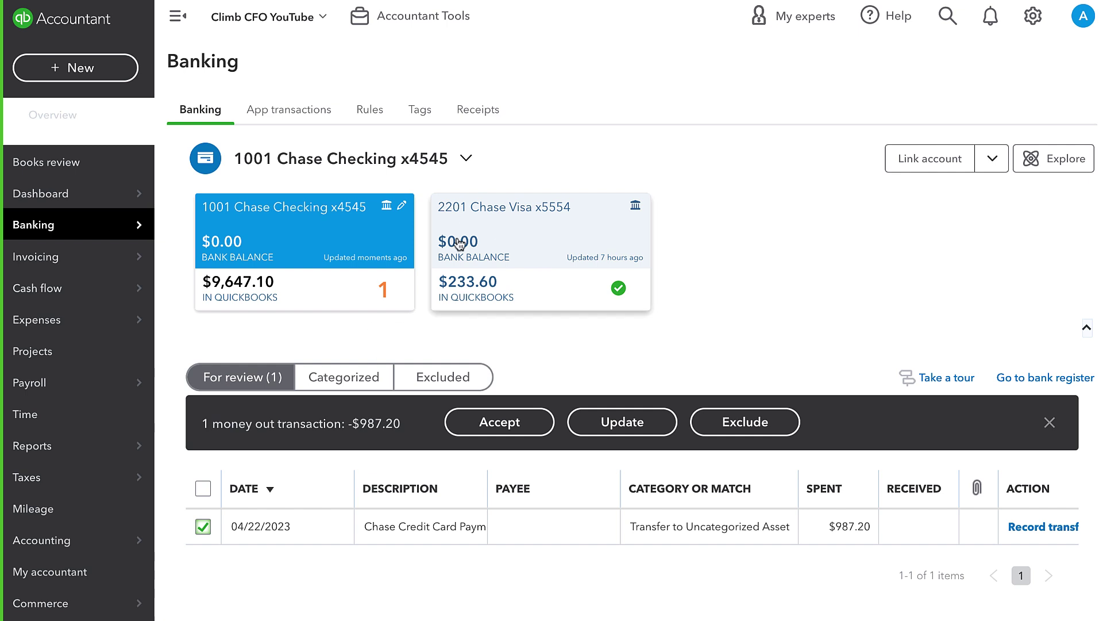
{"action": "left_click", "coordinate": [497, 244]}
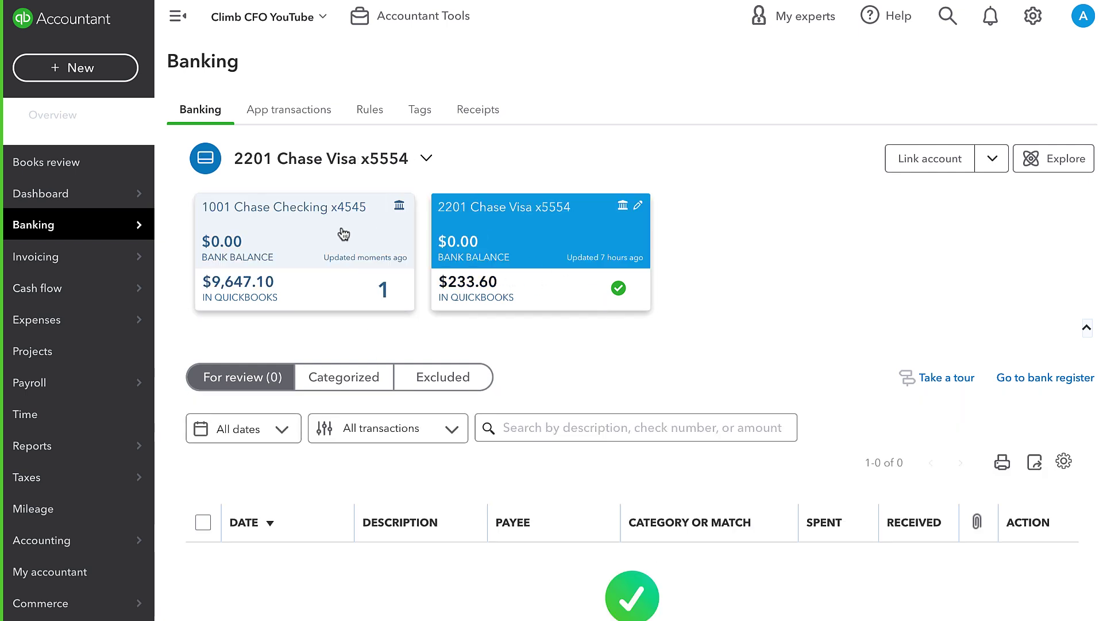
{"action": "left_click", "coordinate": [334, 239]}
{"action": "left_click", "coordinate": [591, 425]}
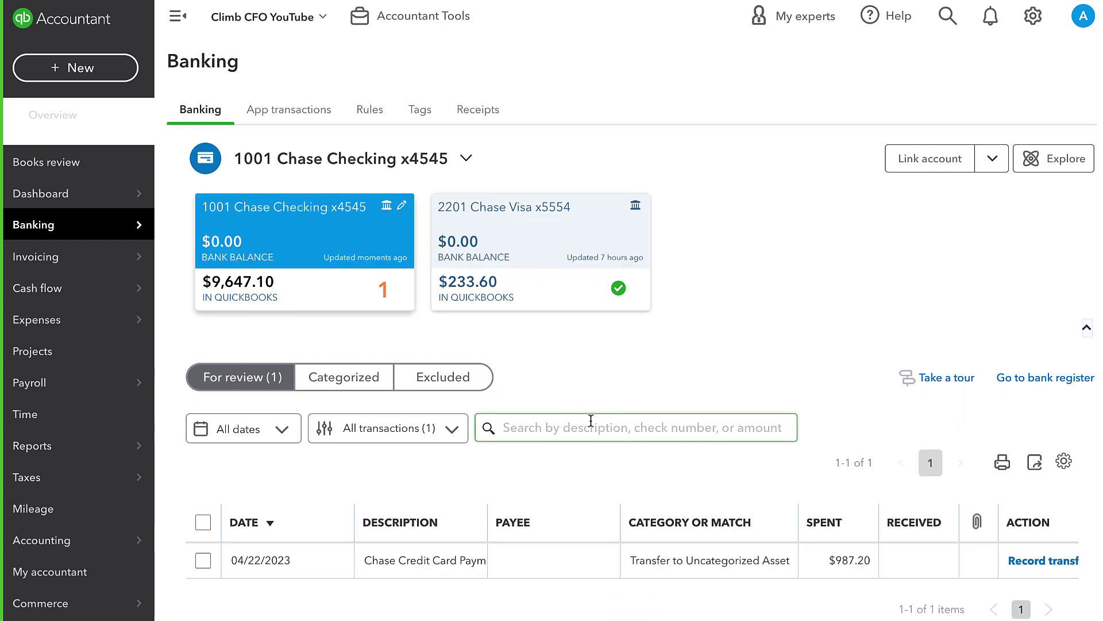
- Try matching the 04/22 payment, find no match, and exclude it from the feed
{"action": "left_click", "coordinate": [532, 571]}
{"action": "left_click", "coordinate": [321, 516]}
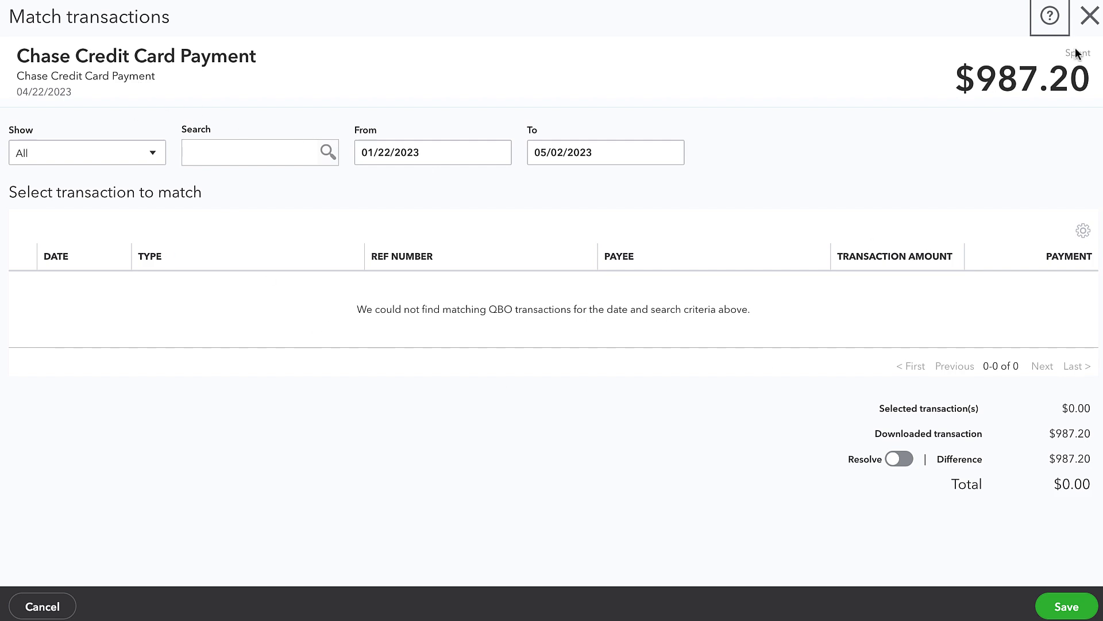
{"action": "left_click", "coordinate": [1089, 16]}
{"action": "scroll", "coordinate": [729, 353], "scroll_direction": "down", "scroll_amount": 1}
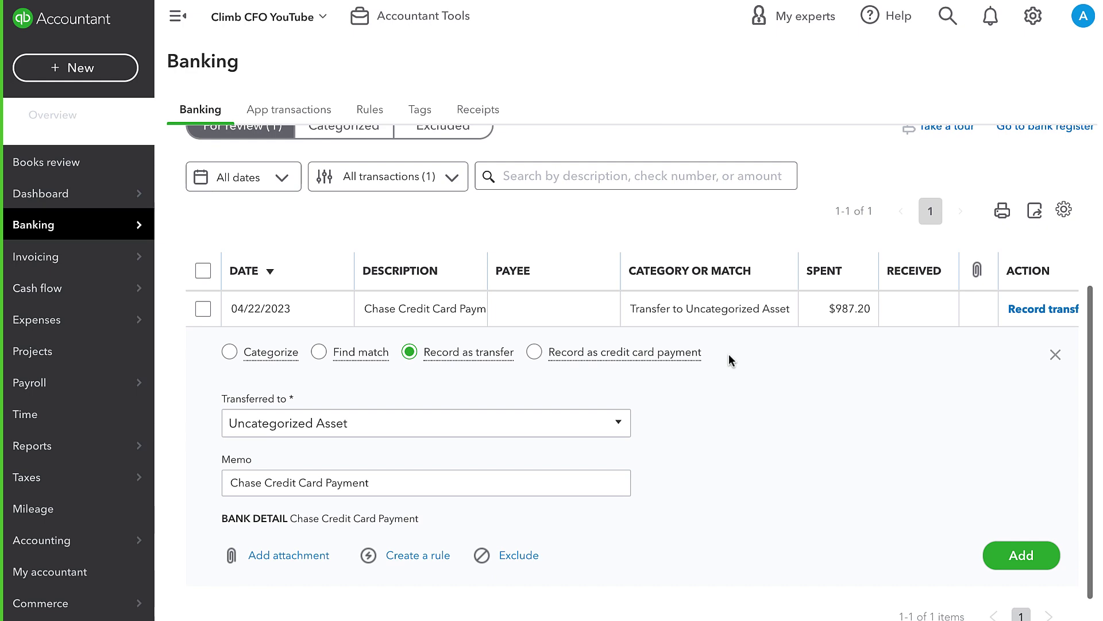
{"action": "left_click", "coordinate": [523, 556]}
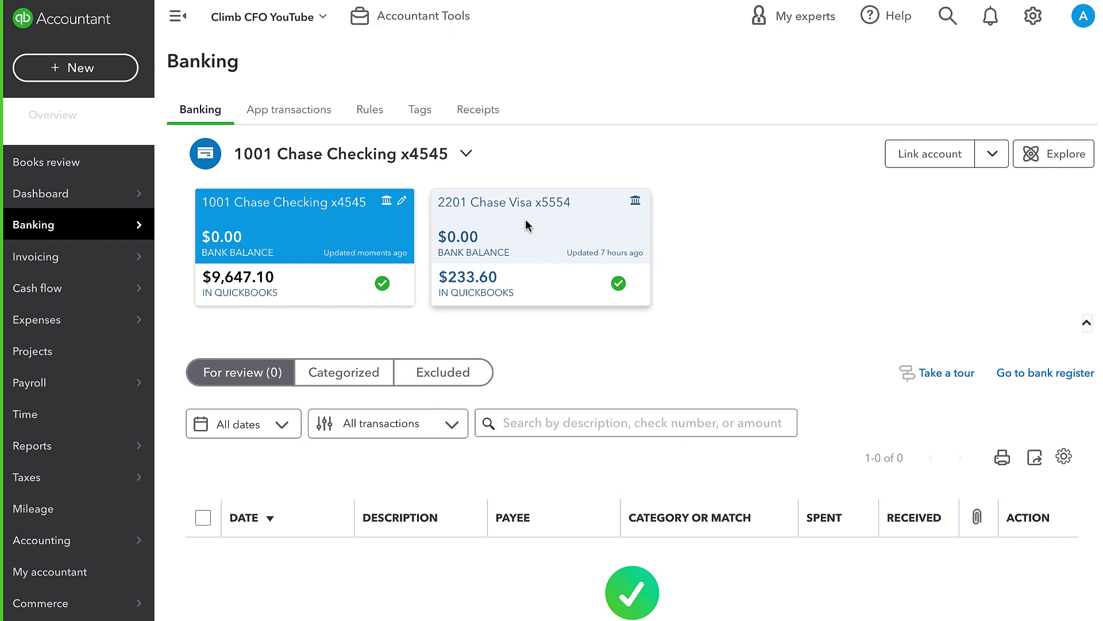
{"action": "left_click", "coordinate": [541, 234]}
{"action": "left_click", "coordinate": [347, 242]}
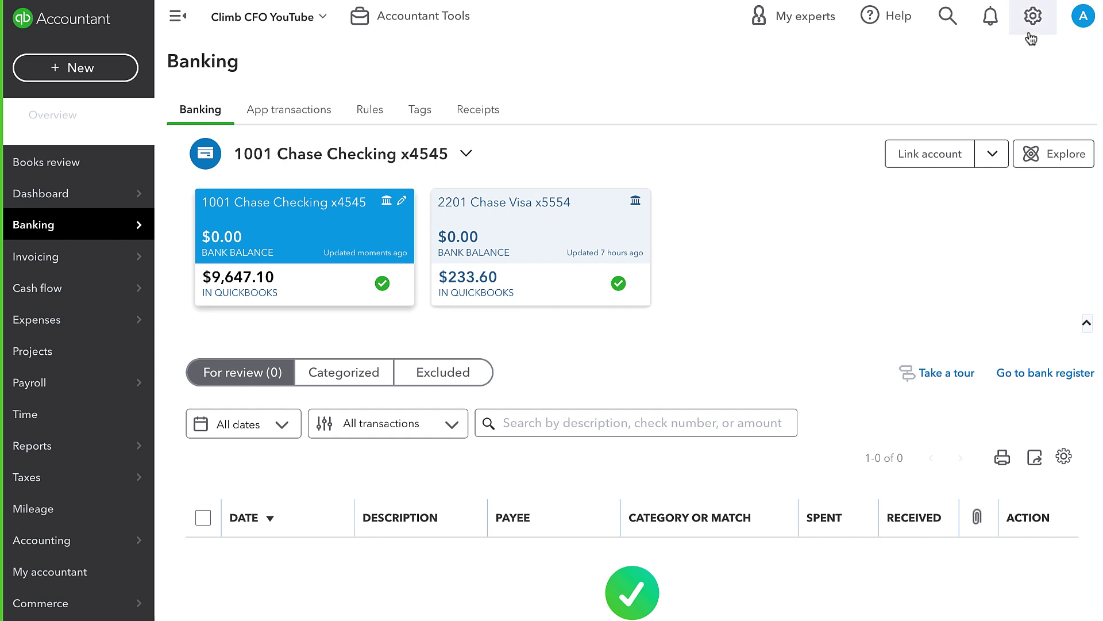
{"action": "scroll", "coordinate": [664, 370], "scroll_direction": "down", "scroll_amount": 2}
{"action": "scroll", "coordinate": [664, 369], "scroll_direction": "up", "scroll_amount": 2}
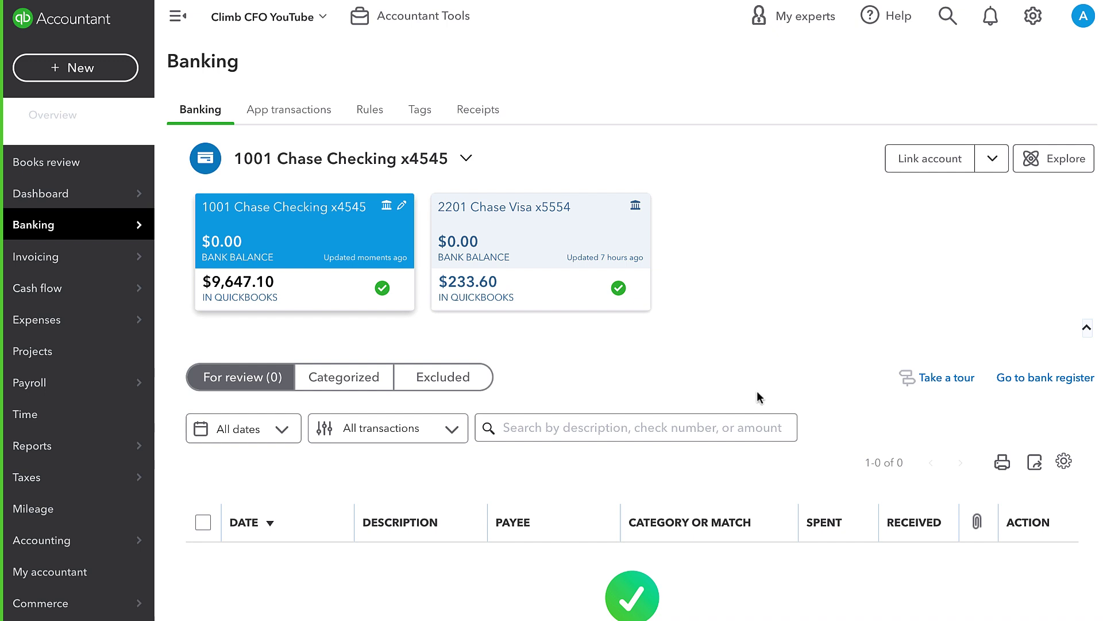
{"action": "left_click", "coordinate": [712, 425]}
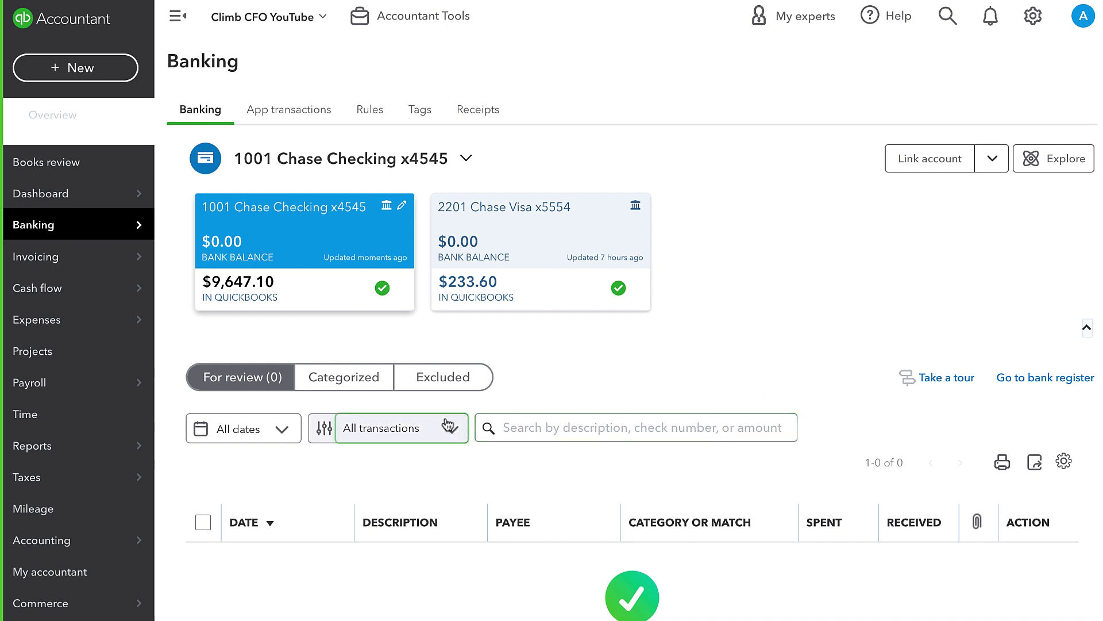